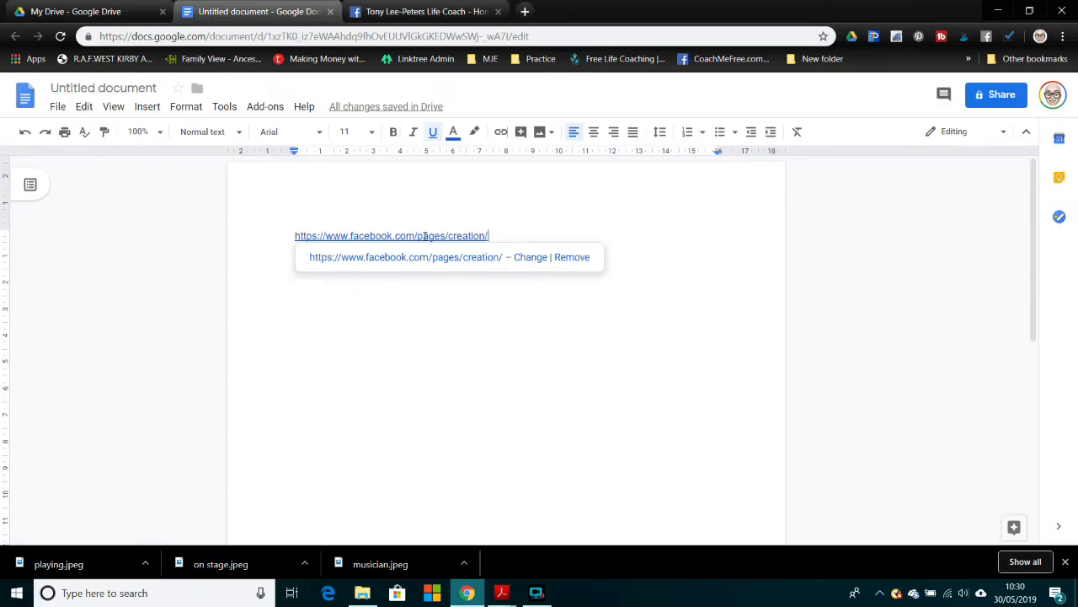
left_click(358, 390)
left_click_drag(492, 236, 285, 236)
right_click(337, 236)
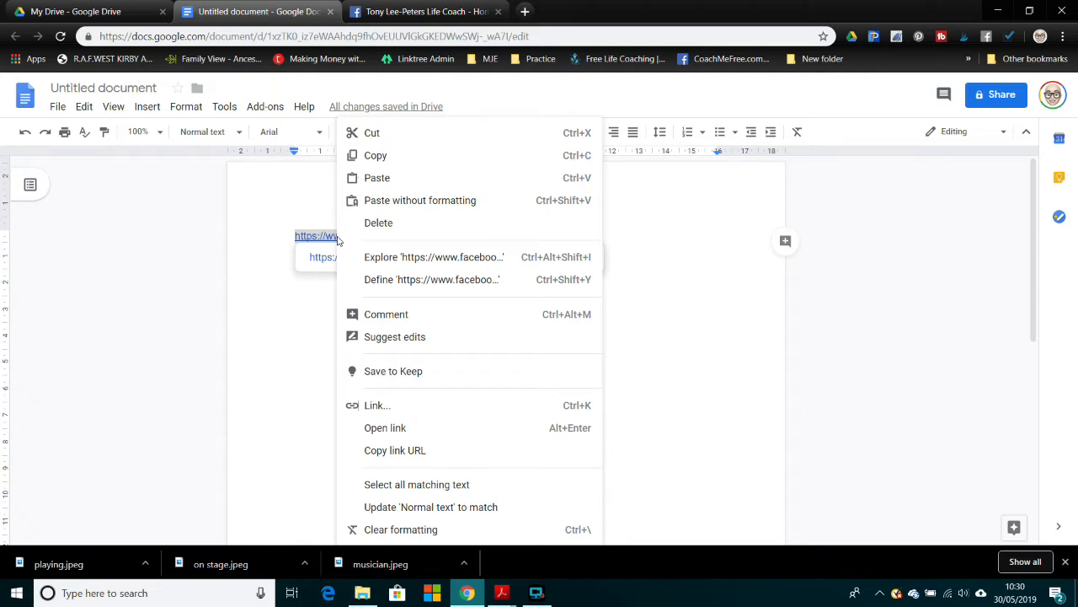
left_click(374, 155)
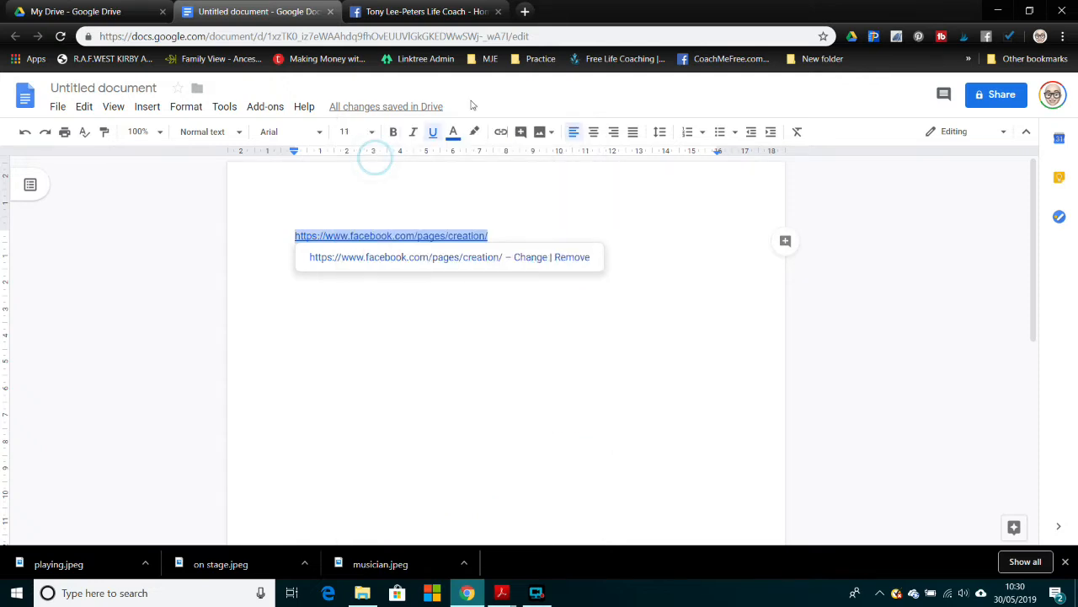
left_click(442, 12)
left_click(306, 38)
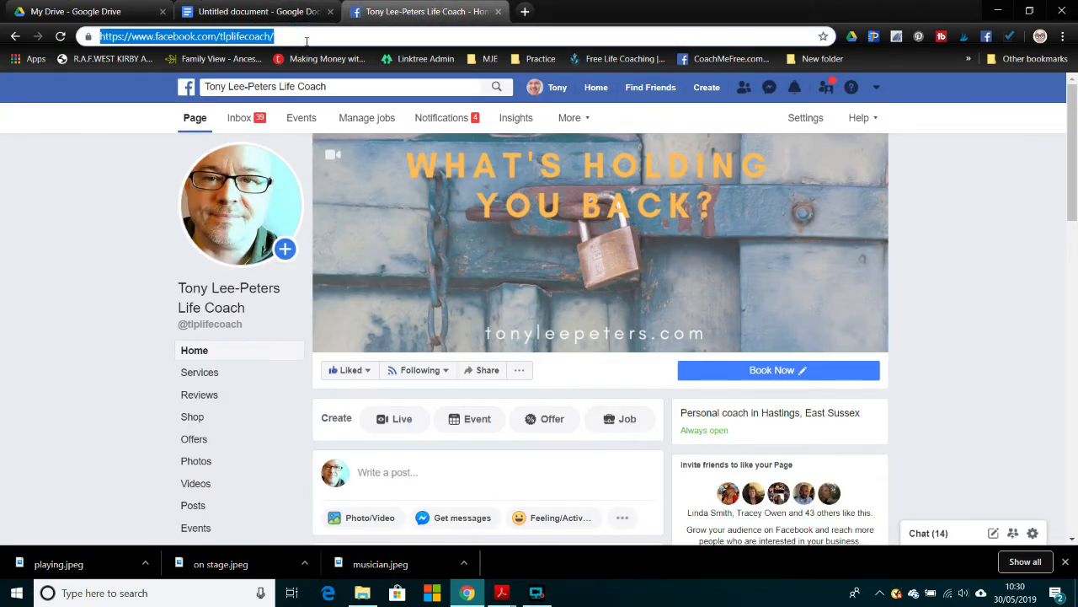
right_click(306, 38)
left_click(344, 149)
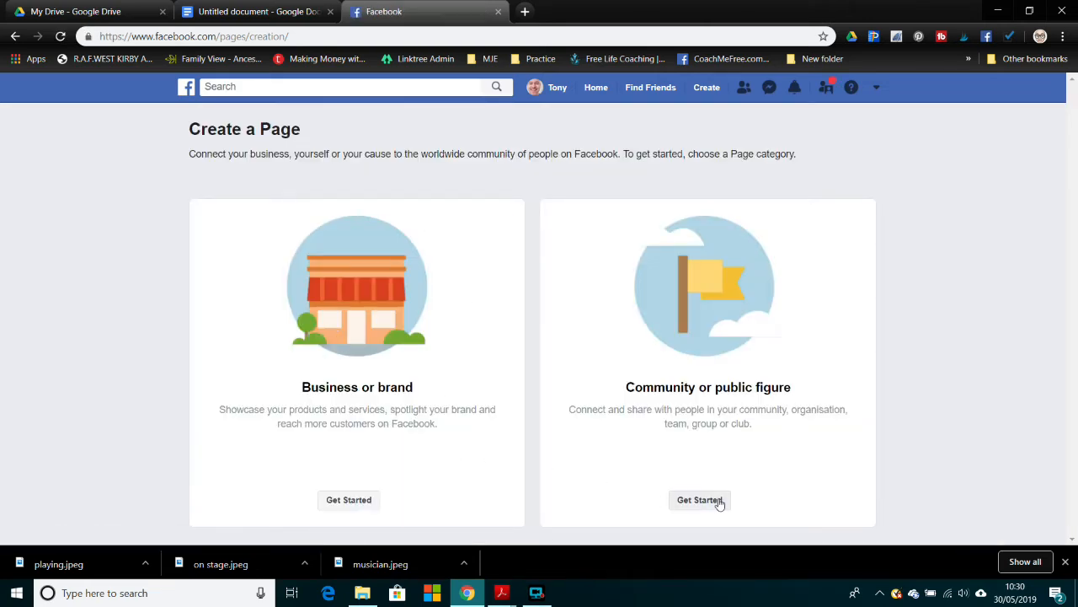
Create a Community or public figure Page named "Awesome Musician" with the category Musician/Band
left_click(684, 505)
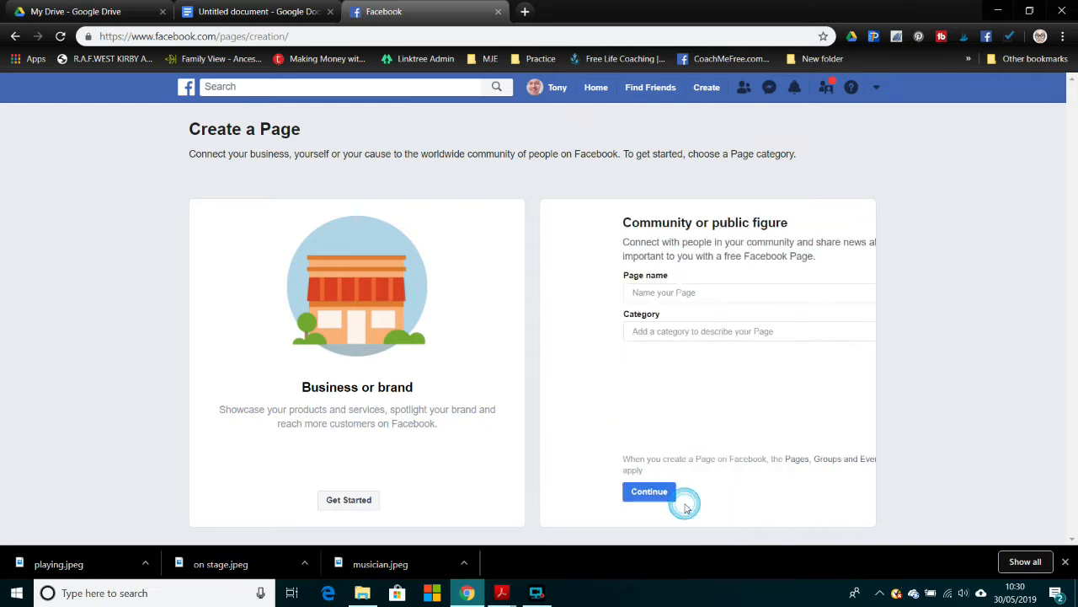
left_click(611, 295)
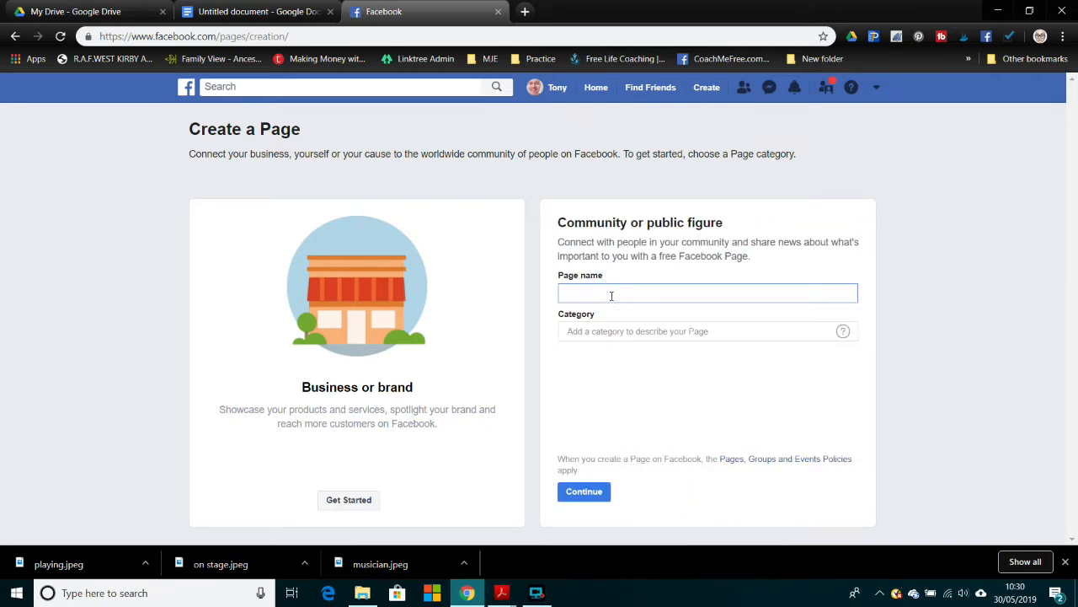
type("Awesome Musician")
left_click(585, 334)
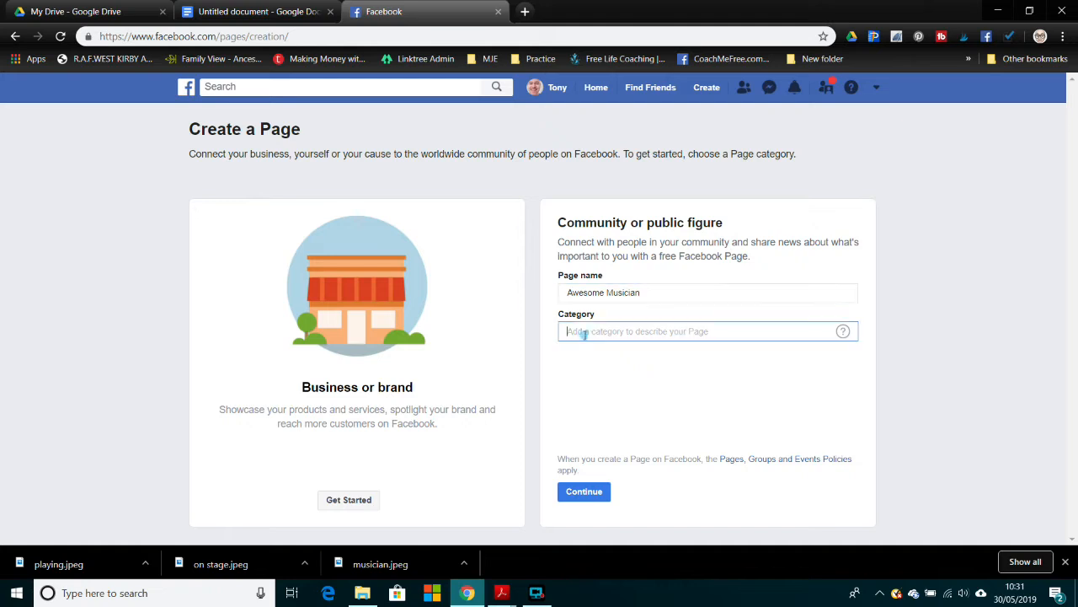
type("mus")
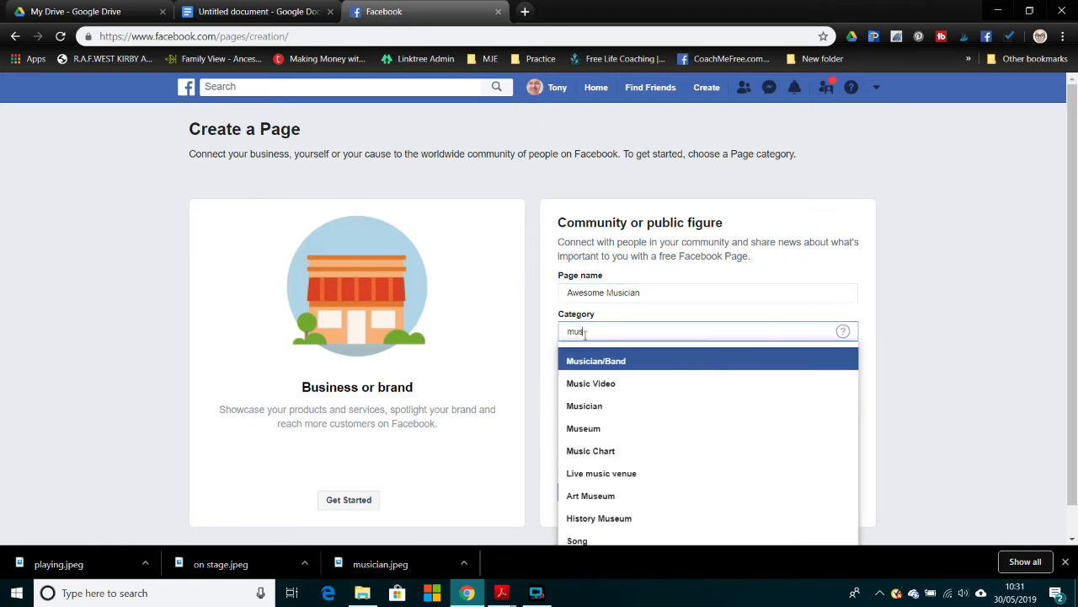
left_click(597, 361)
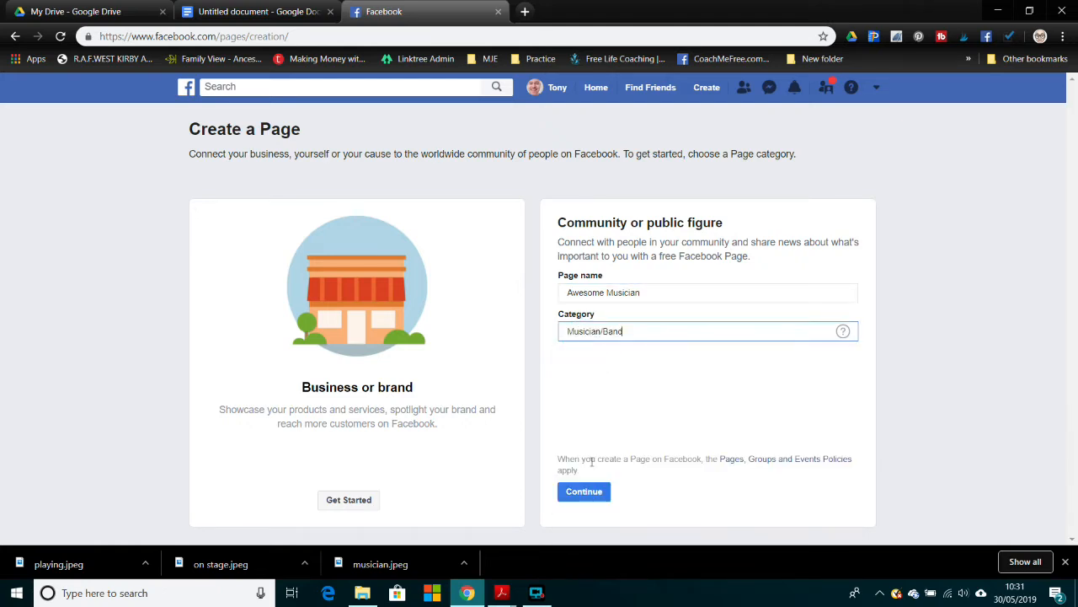
left_click(592, 494)
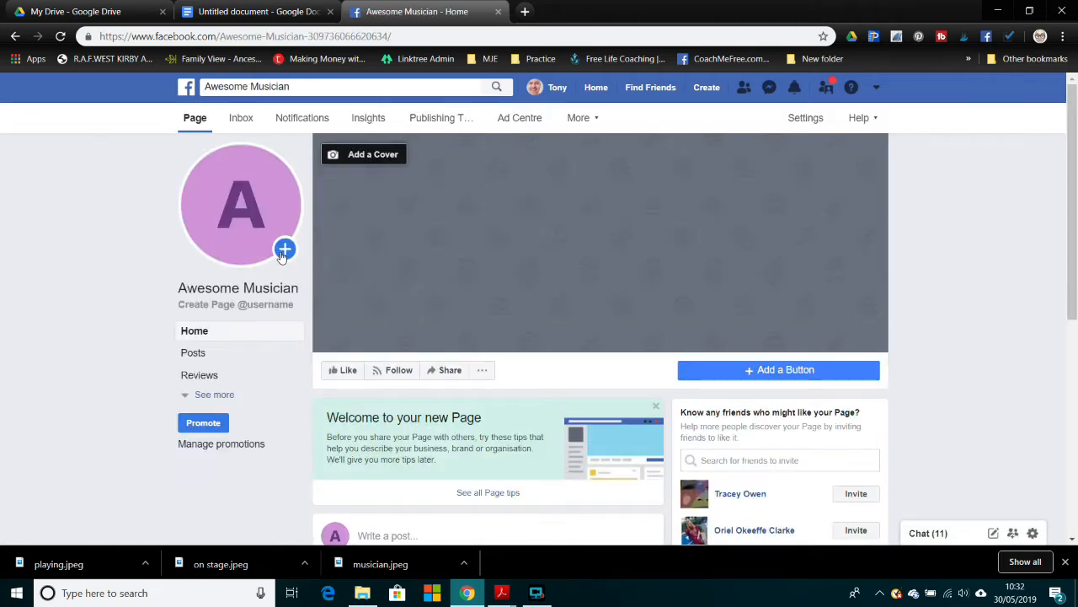
left_click(283, 253)
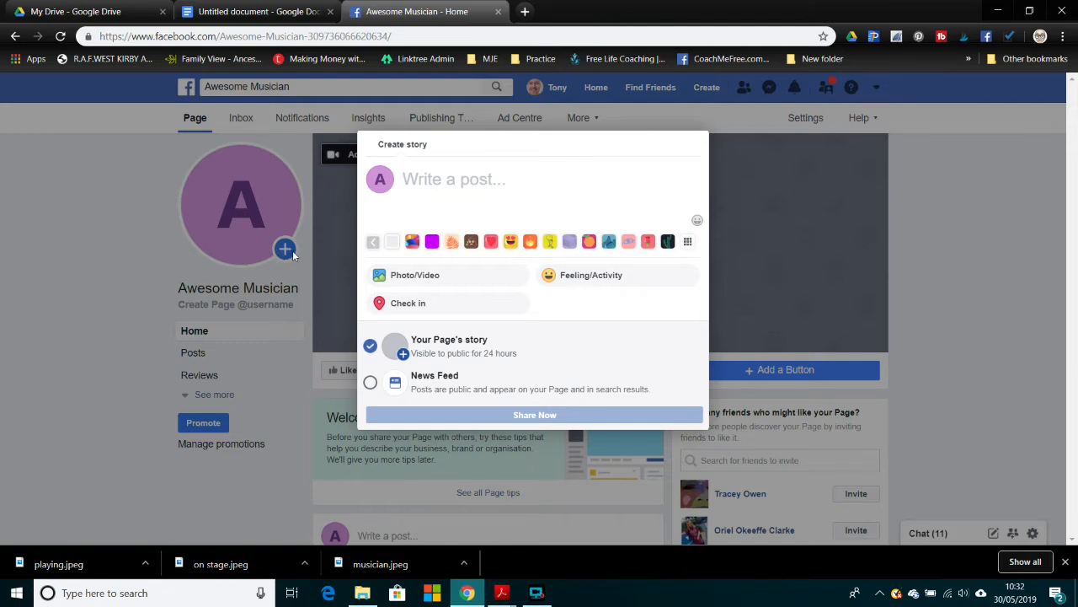
left_click(804, 208)
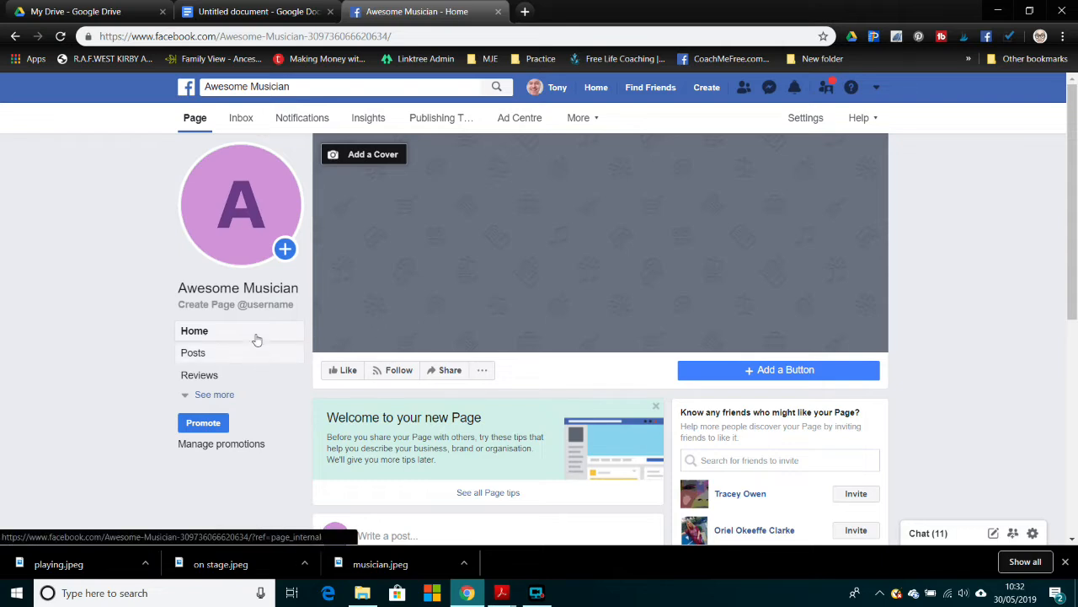
mouse_move(241, 232)
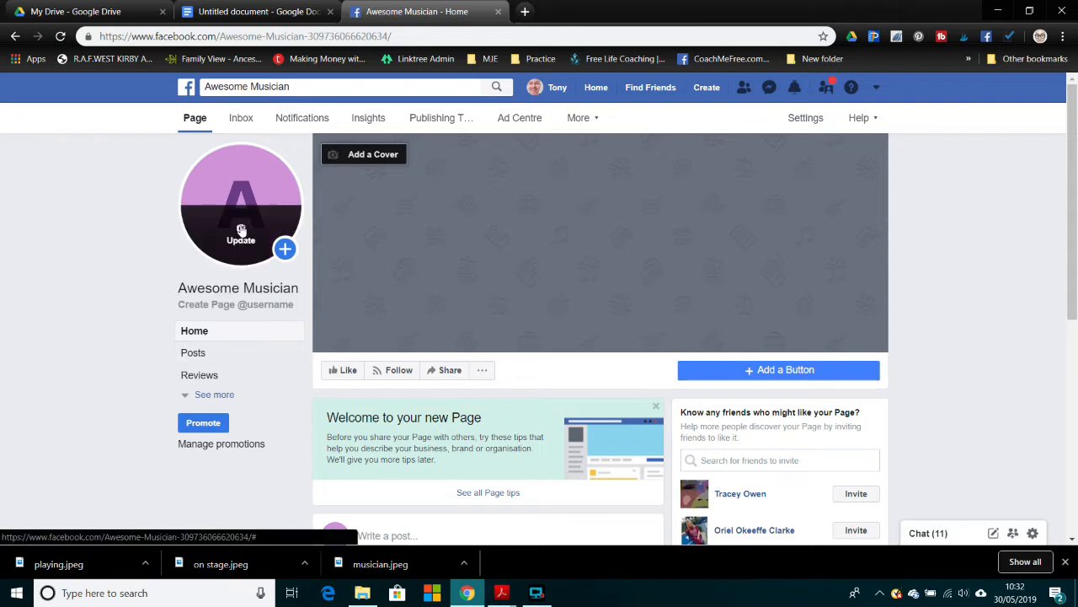
left_click(241, 232)
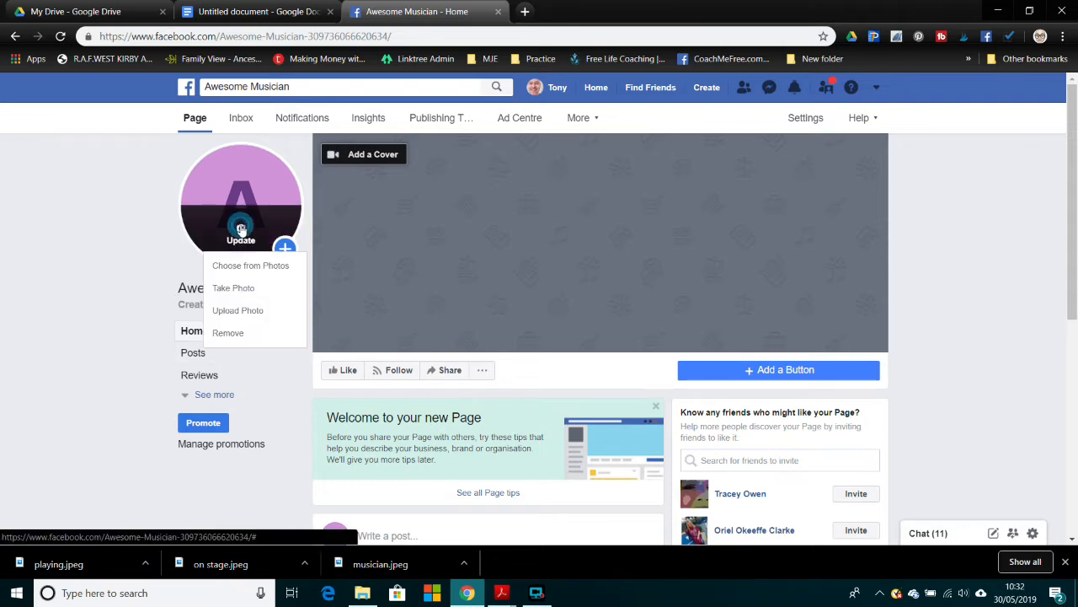
left_click(232, 311)
left_click(653, 331)
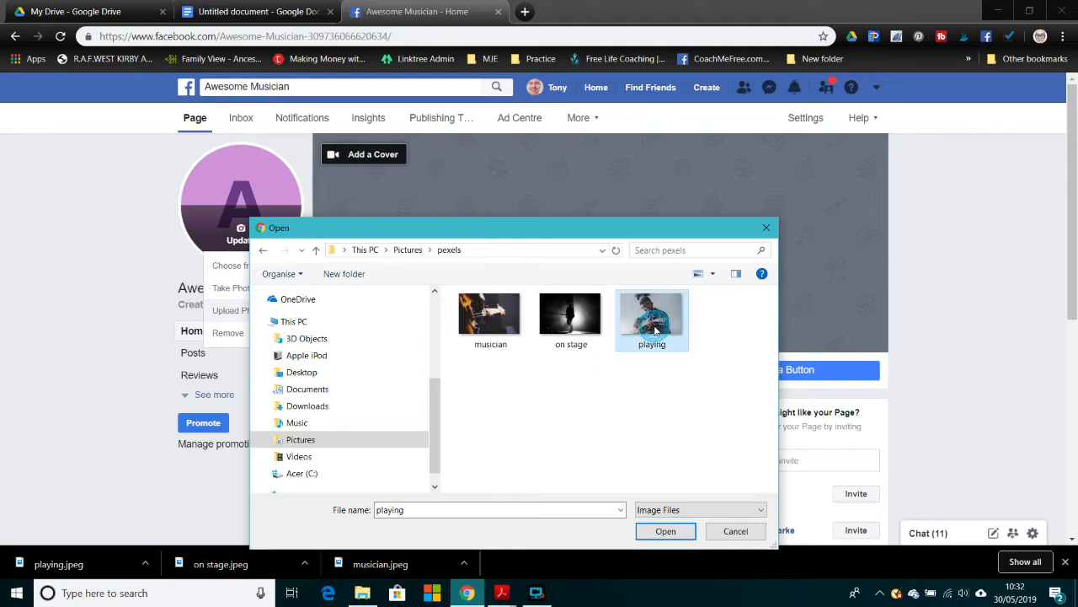
left_click(665, 530)
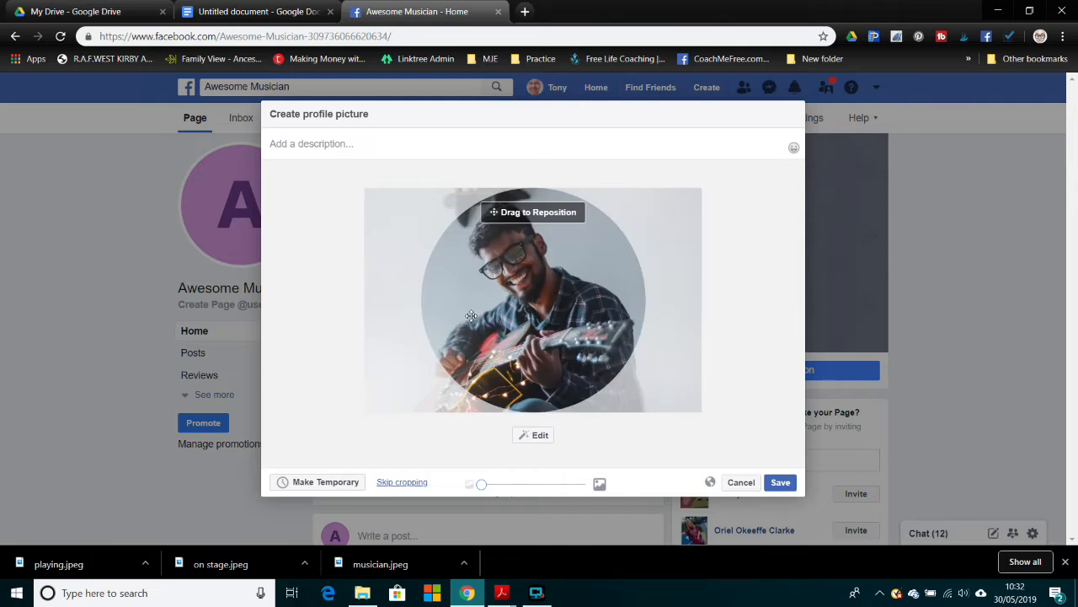
Zoom the profile picture in slightly, reposition it so the guitarist's head and guitar fit the circle, and save it
mouse_move(540, 323)
left_mouse_down()
mouse_move(532, 328)
mouse_move(545, 332)
left_mouse_up()
left_click_drag(481, 485, 517, 484)
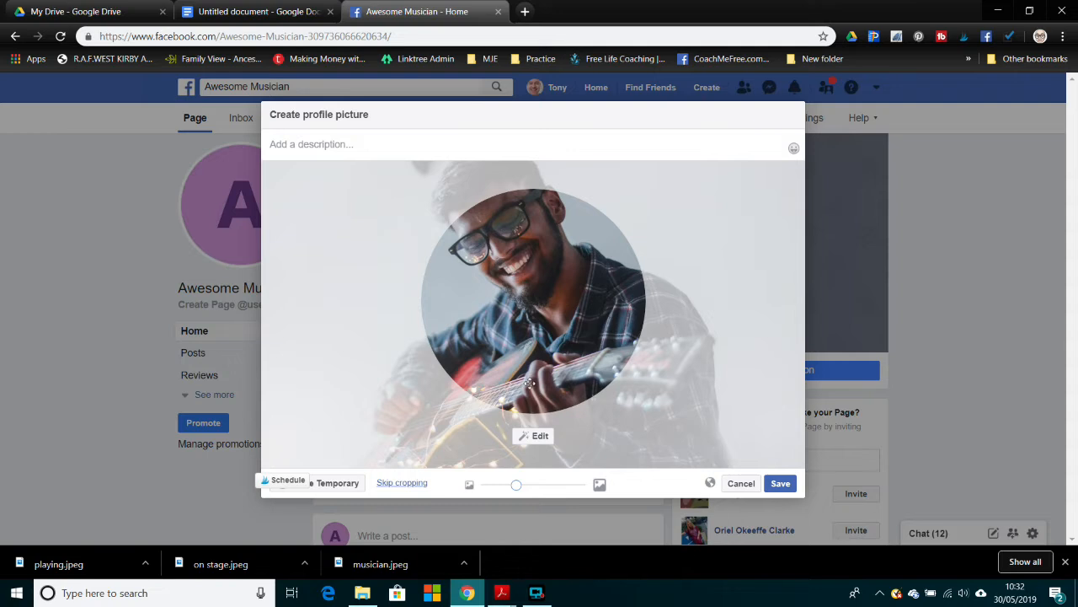
left_click_drag(531, 379, 542, 449)
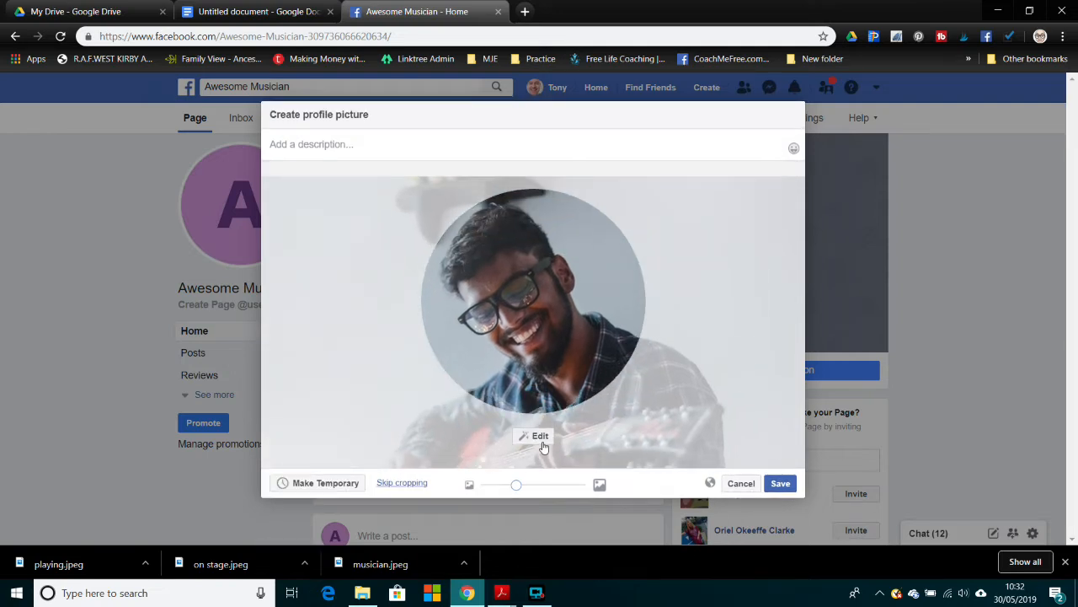
left_click_drag(517, 485, 489, 485)
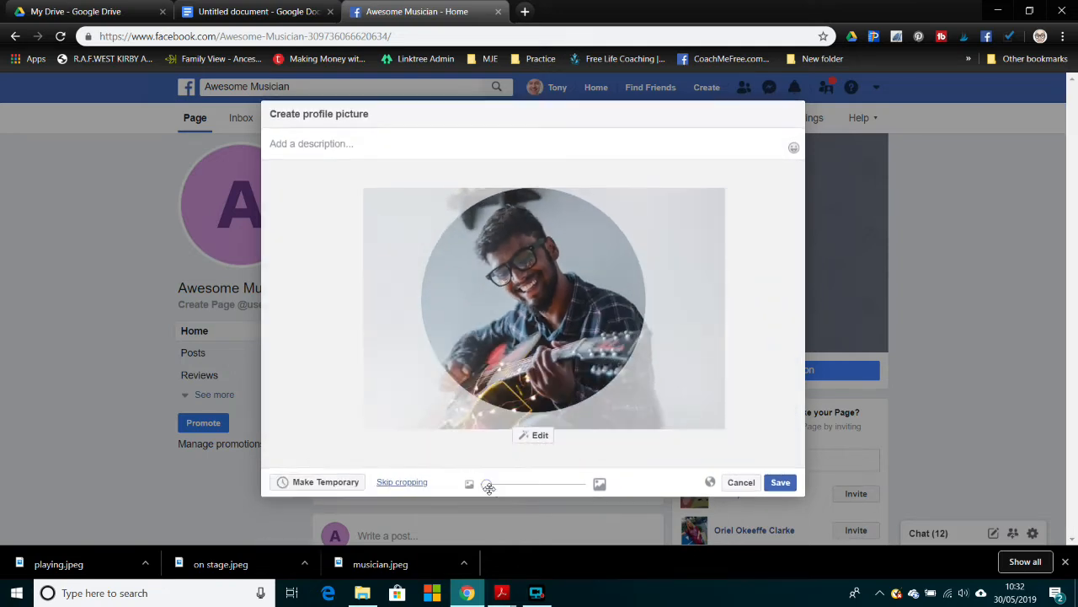
left_click_drag(541, 363, 540, 346)
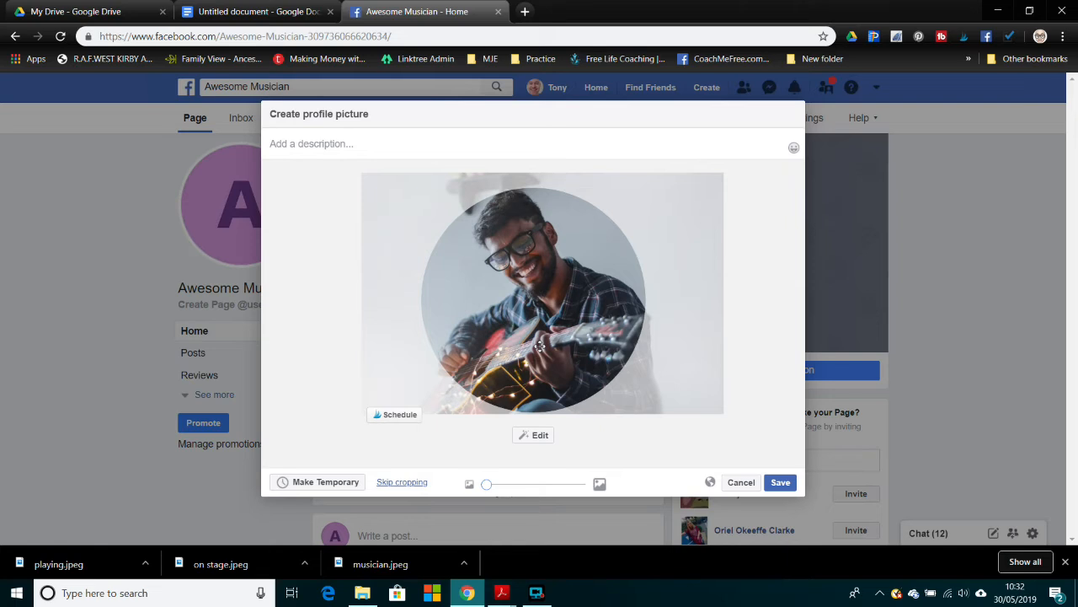
left_click(783, 488)
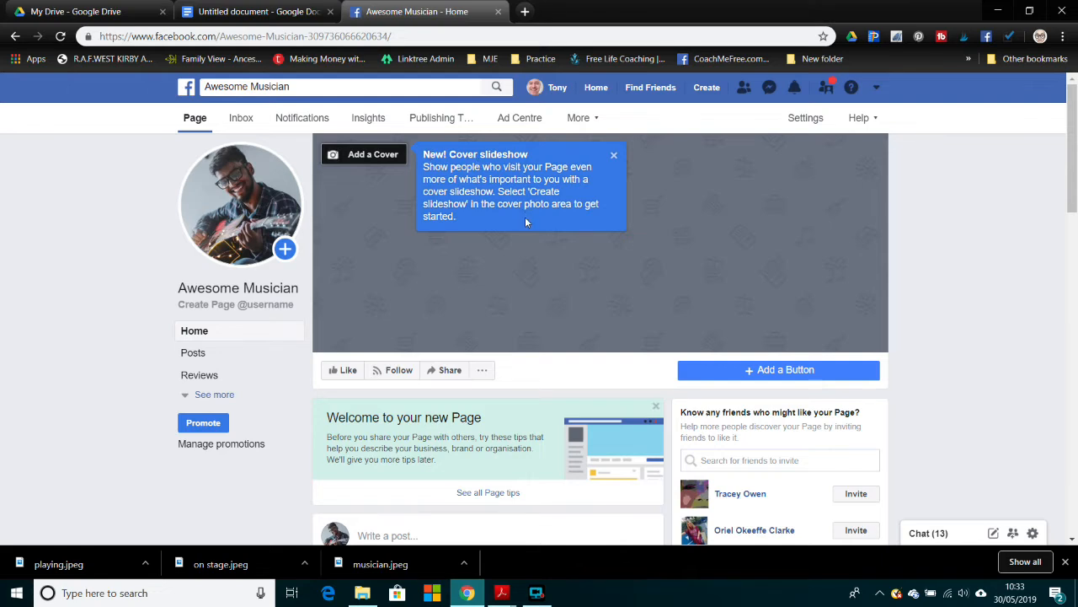
Upload the "musician" image from the pexels folder as the Page's cover, showing all file types
left_click(382, 157)
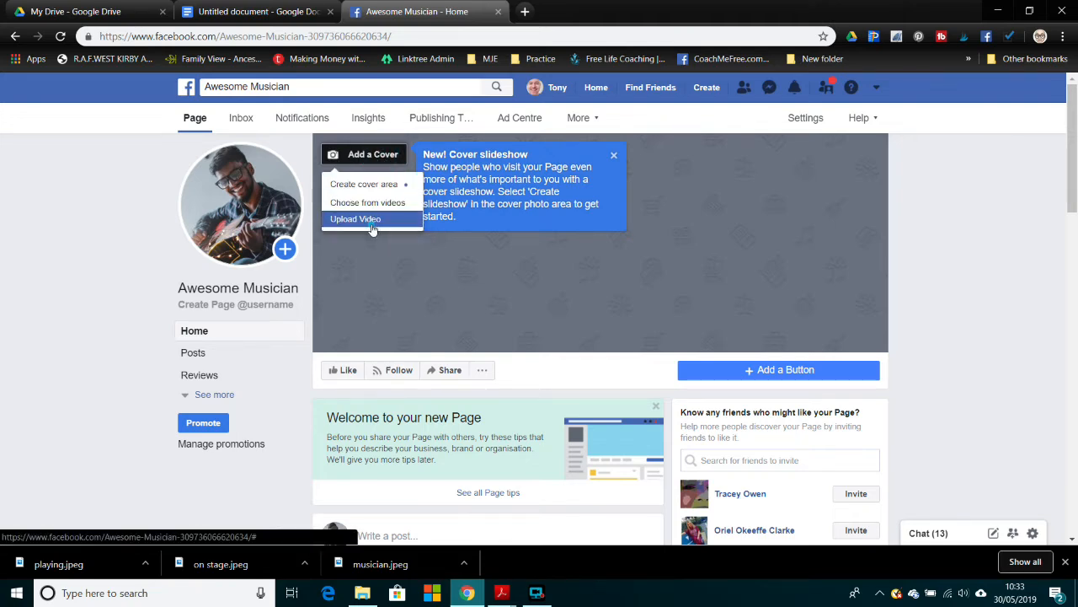
left_click(371, 221)
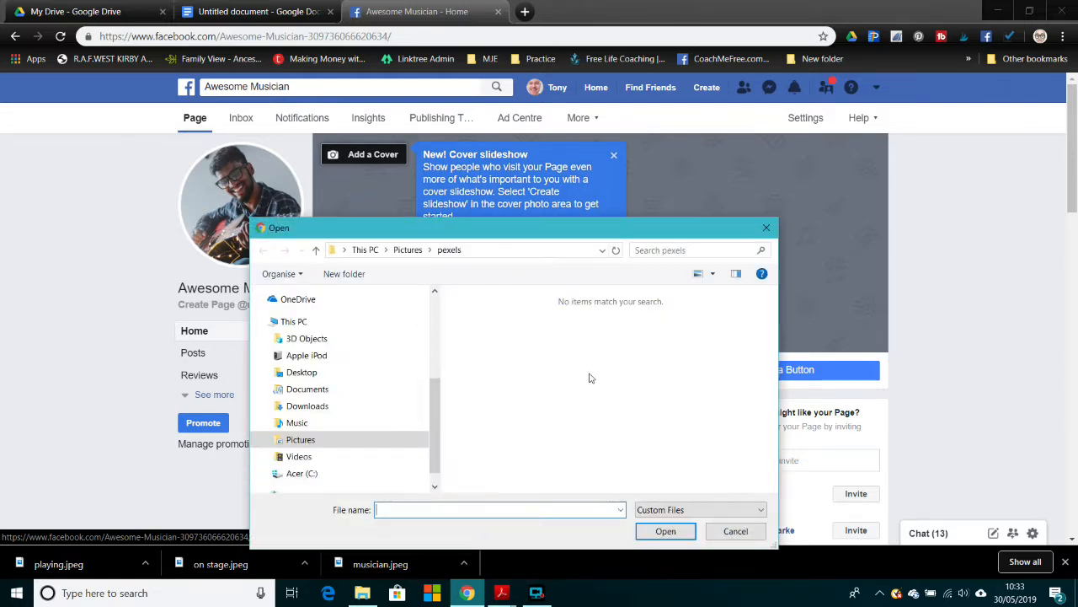
left_click(658, 510)
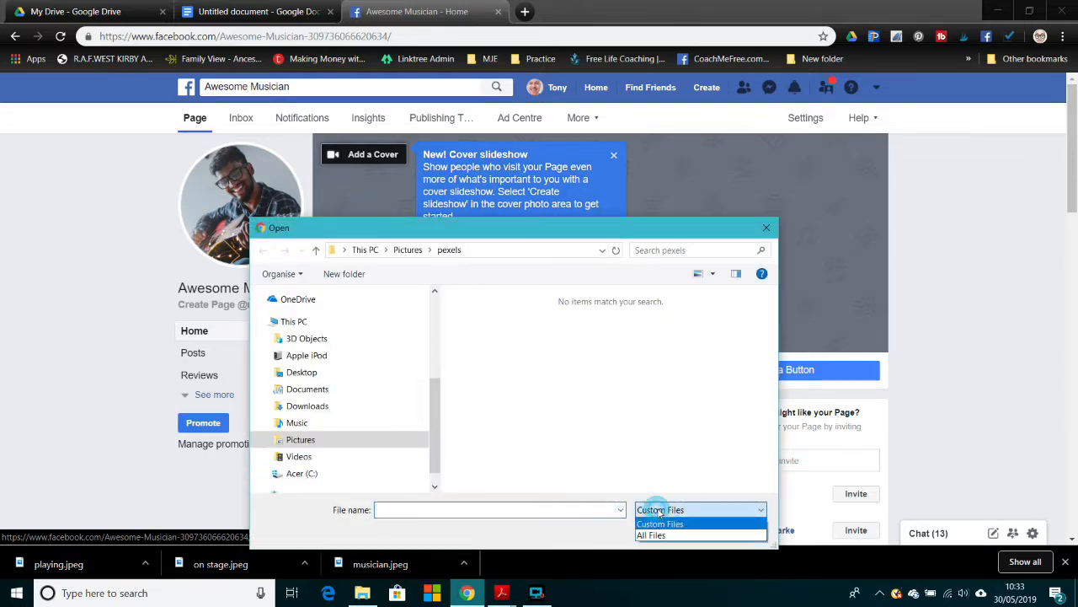
left_click(651, 534)
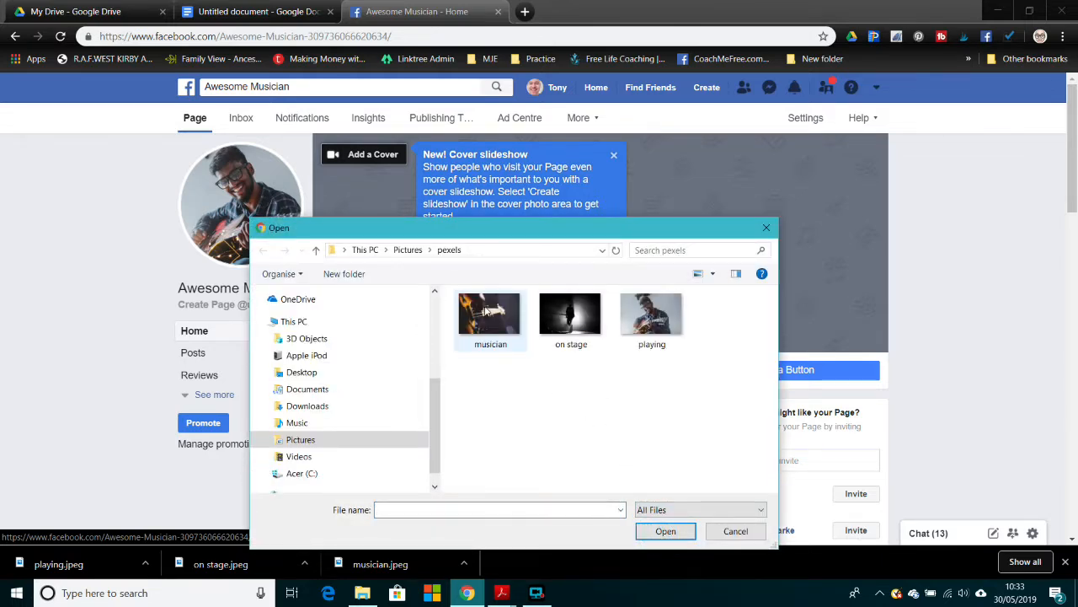
left_click(486, 312)
left_click(666, 530)
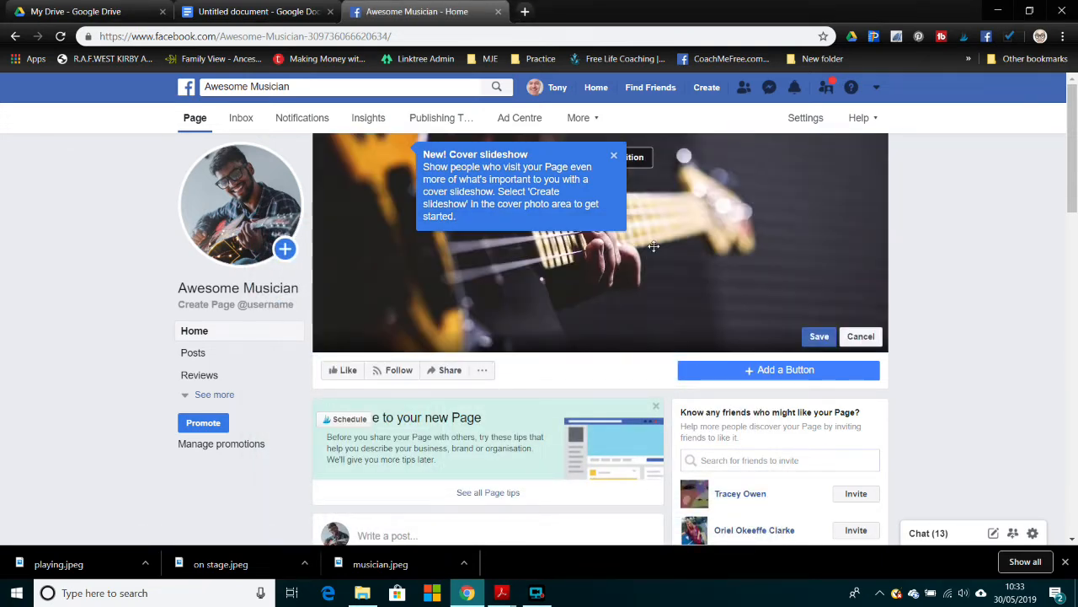
Dismiss the cover slideshow tip, reposition the cover photo slightly lower, and save it
left_click(614, 159)
left_click_drag(620, 213, 646, 241)
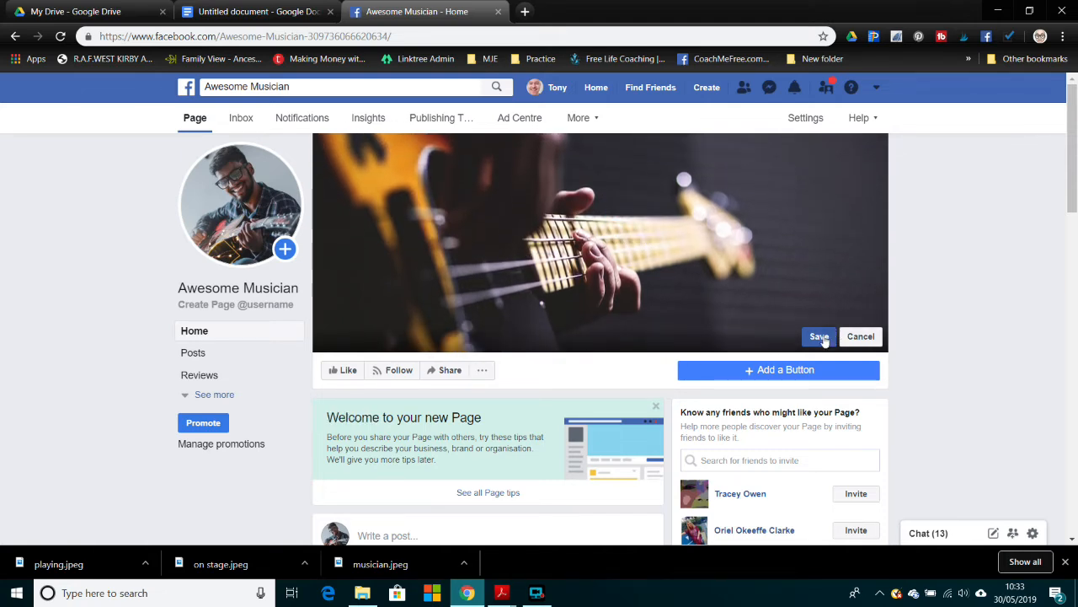
left_click(819, 337)
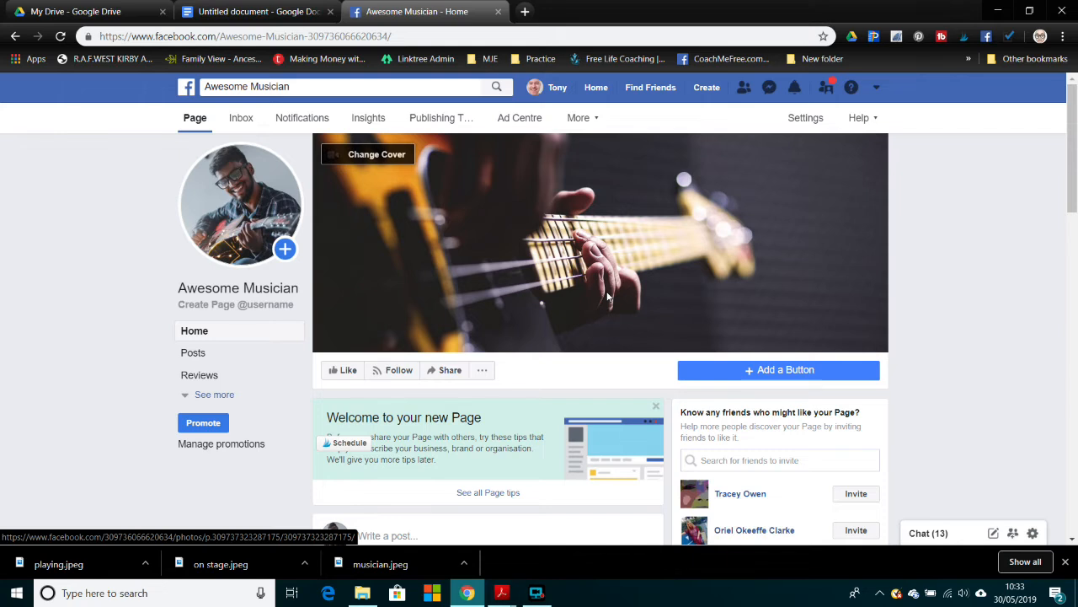
Create the Page username "awesomemusician" and close the confirmation
left_click(222, 304)
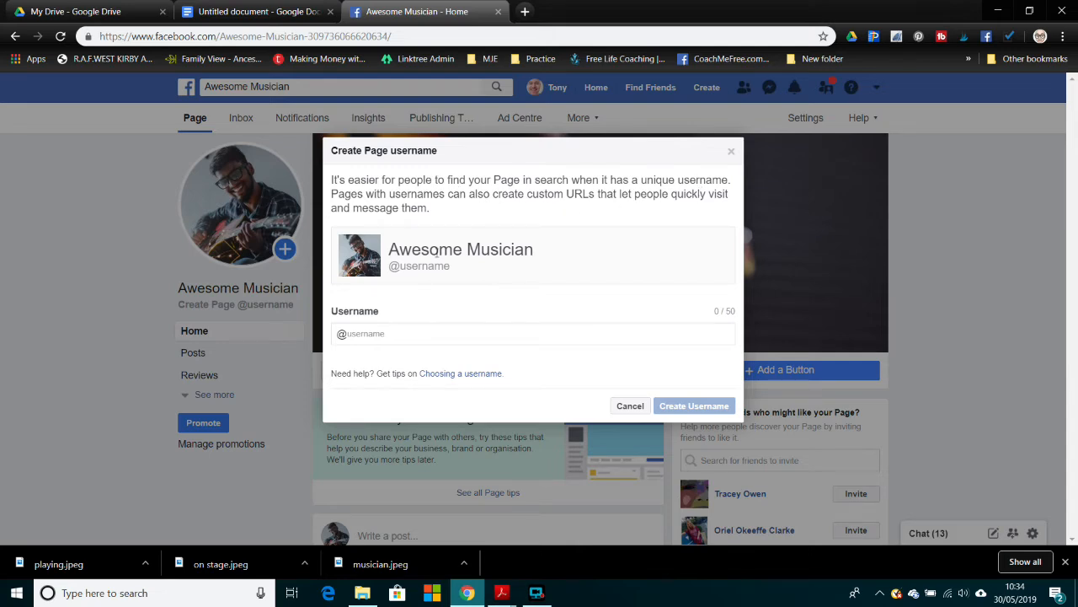
left_click(386, 334)
type("awe")
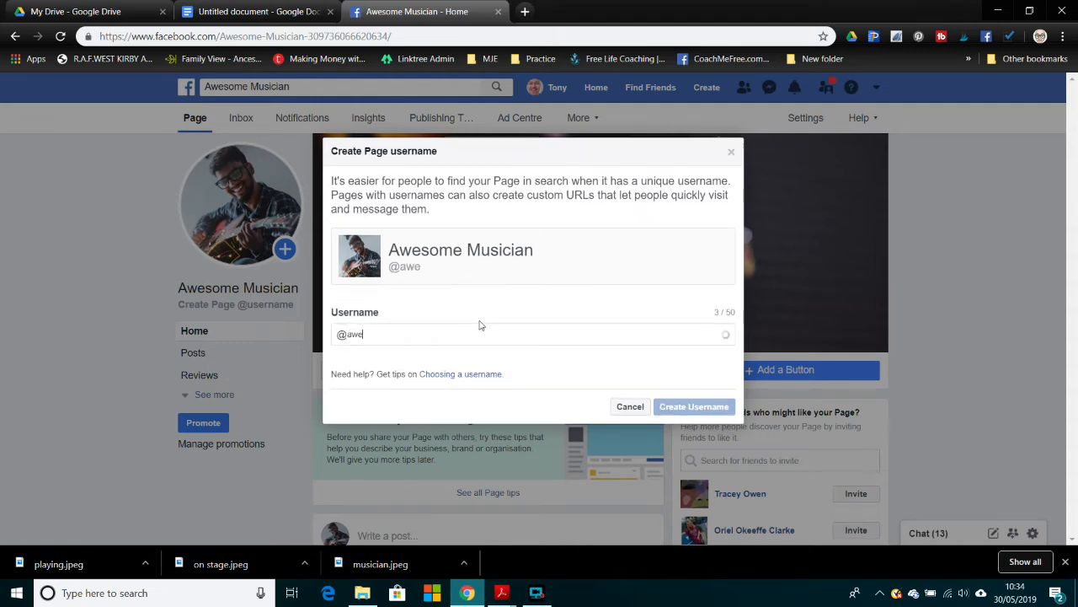
type("somemusician")
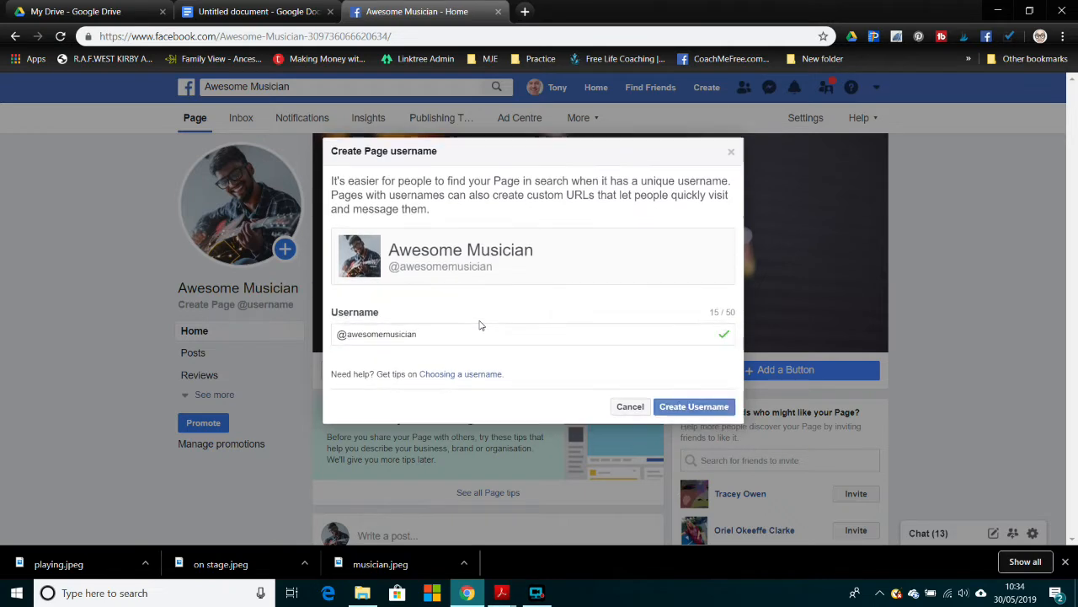
left_click(691, 408)
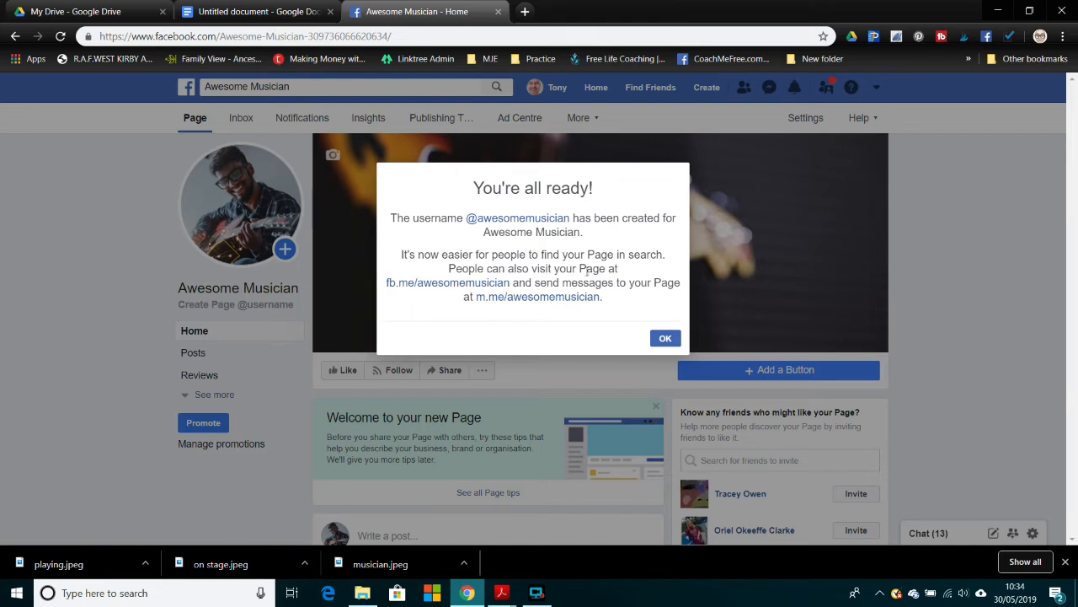
left_click(671, 346)
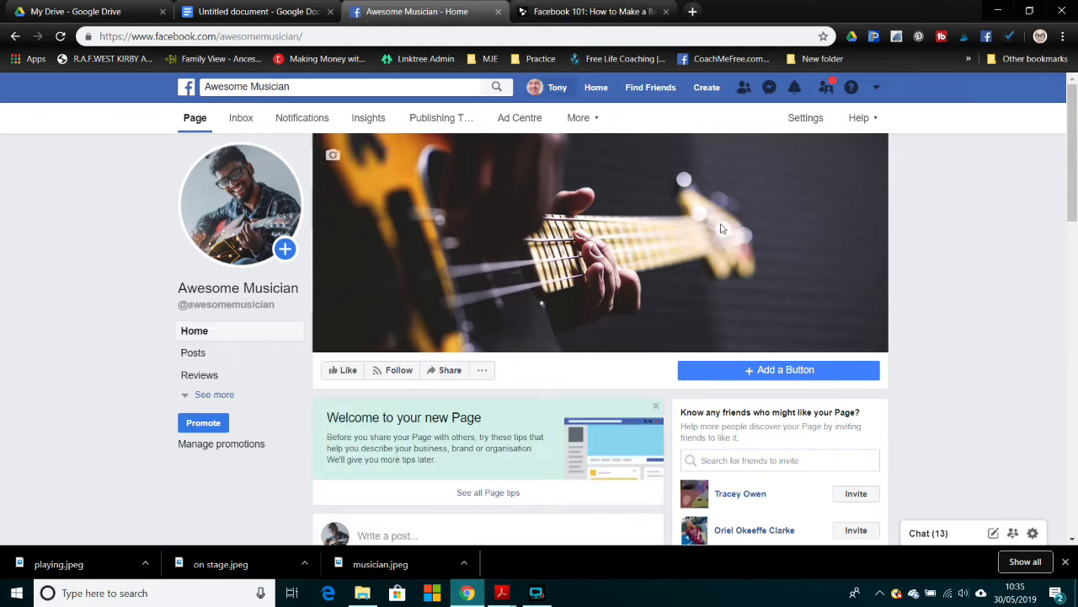
Start adding a button to the Page and examine the choices offered under each button category
left_click(782, 372)
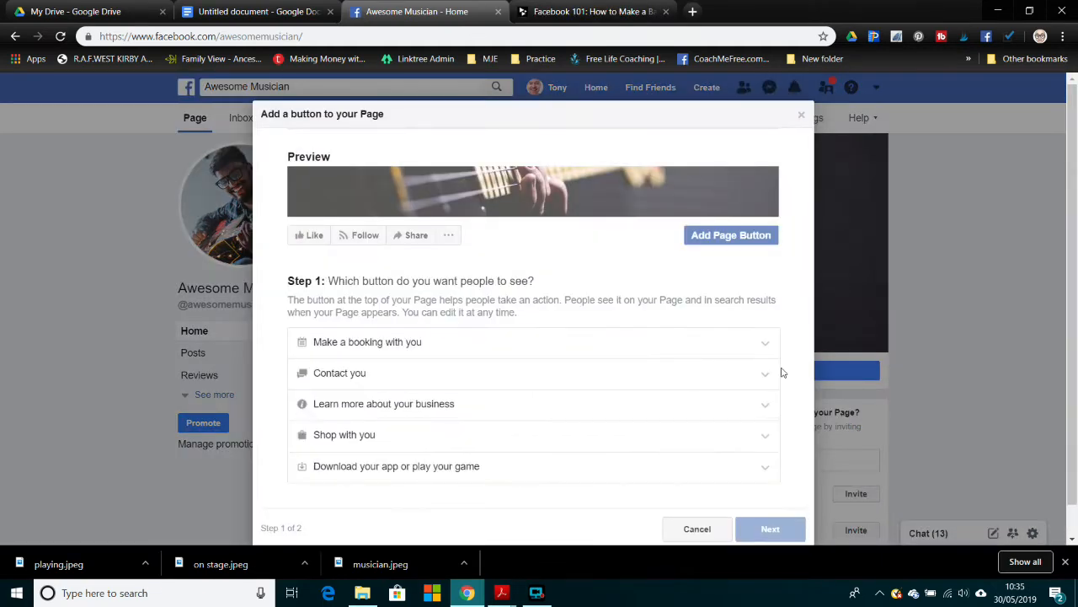
left_click(650, 338)
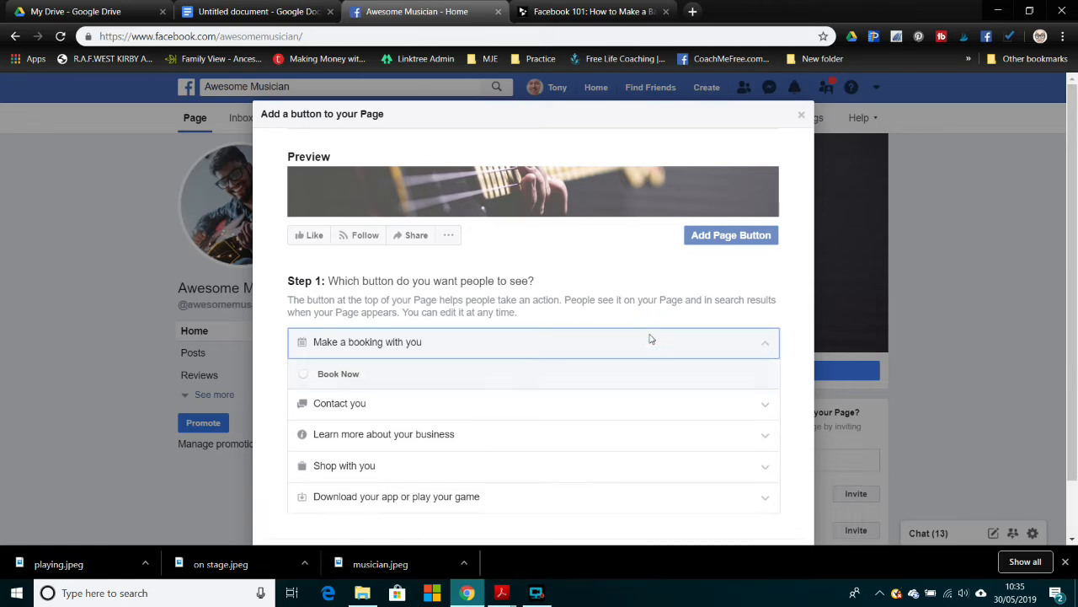
left_click(766, 341)
left_click(768, 401)
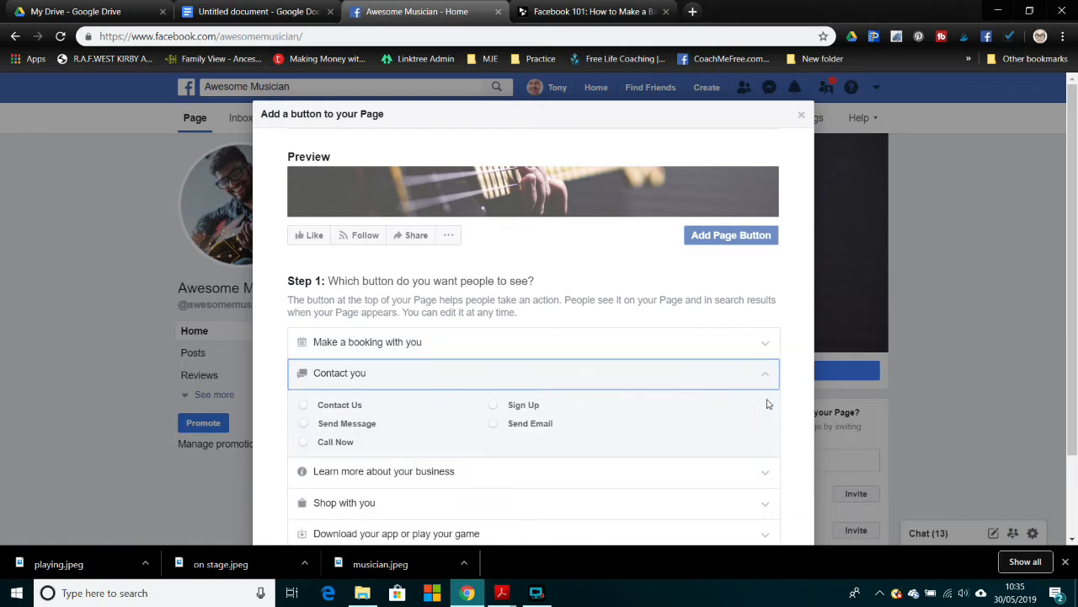
left_click(766, 374)
left_click(763, 472)
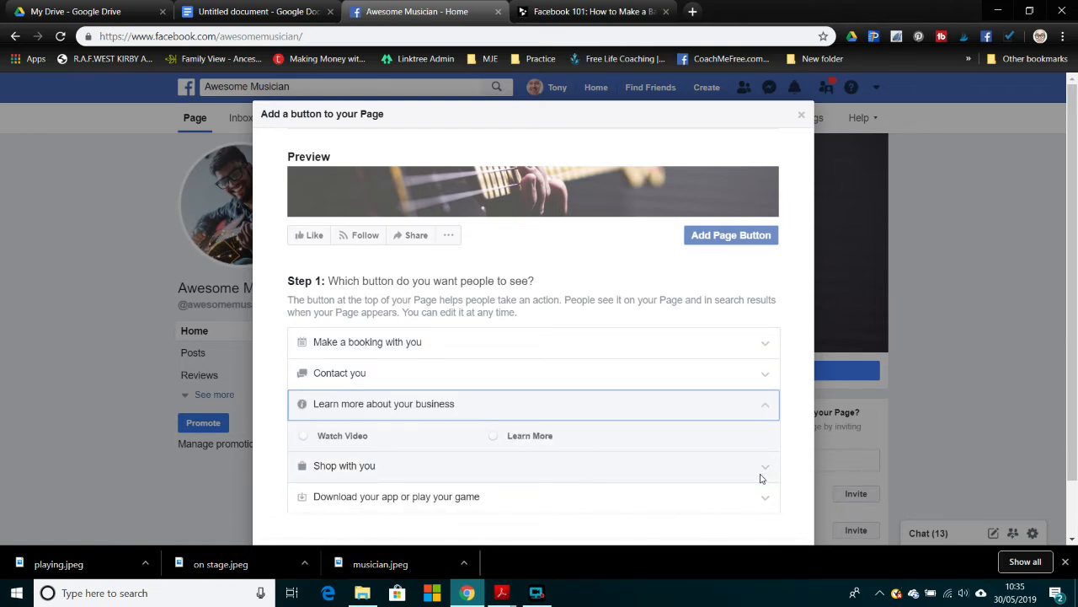
left_click(760, 472)
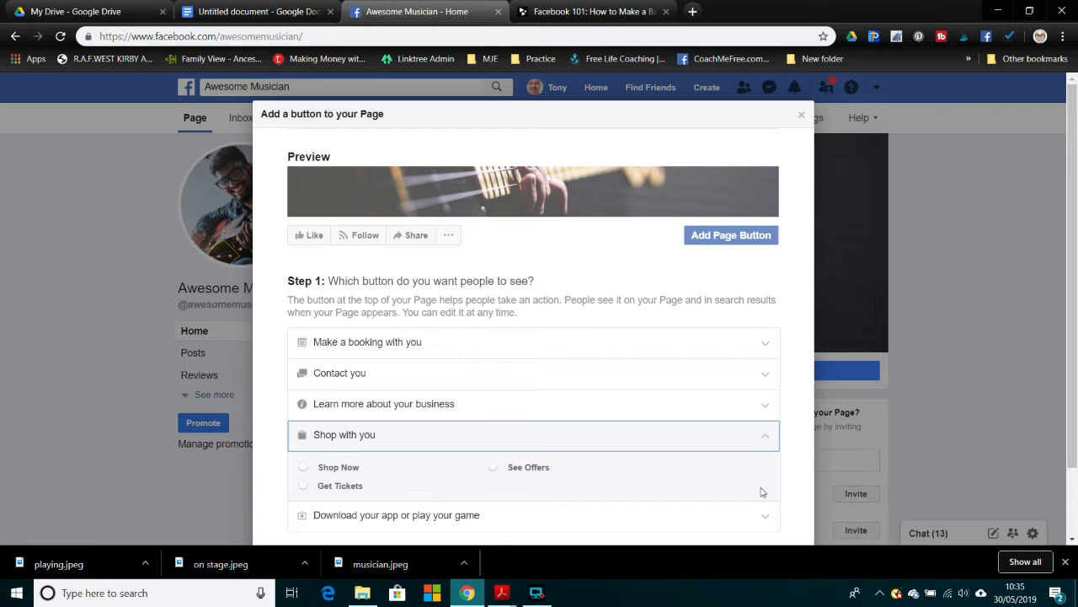
left_click(761, 514)
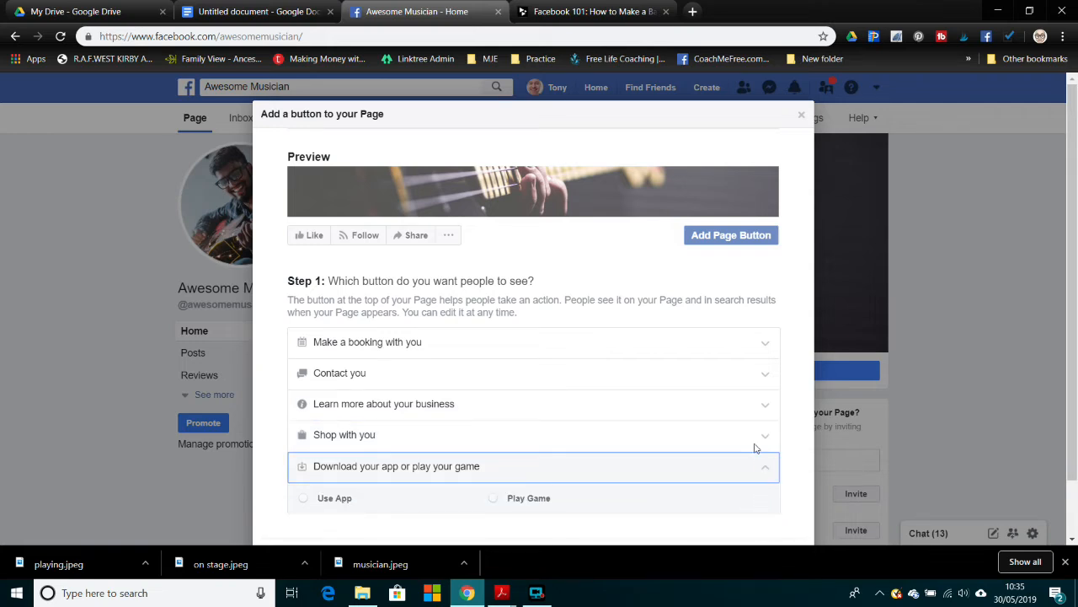
Choose Book Now from the booking category as the Page's button and continue to its destination options
left_click(754, 342)
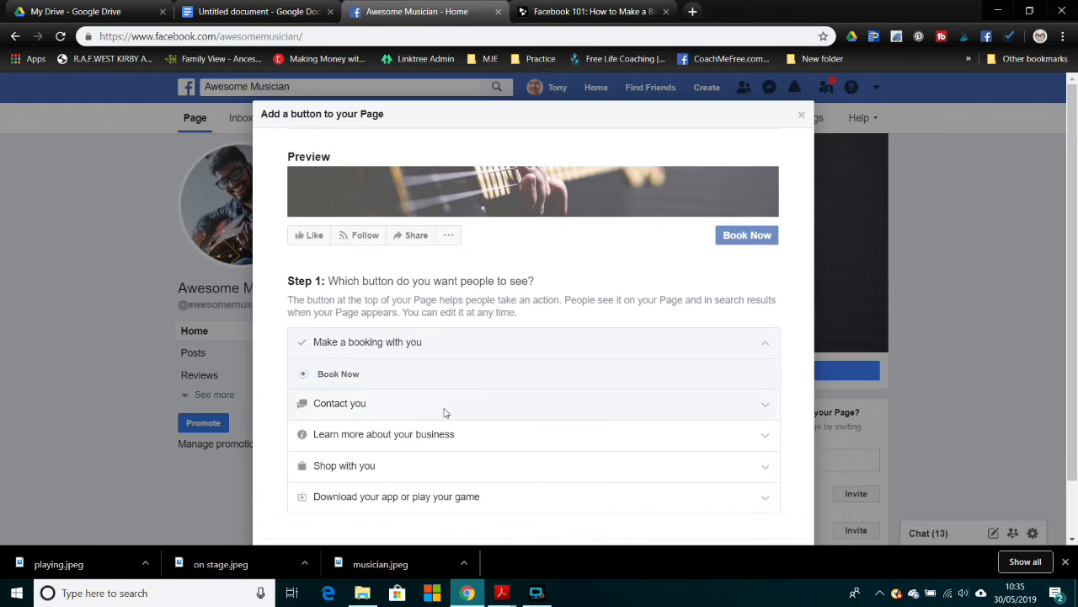
left_click(768, 435)
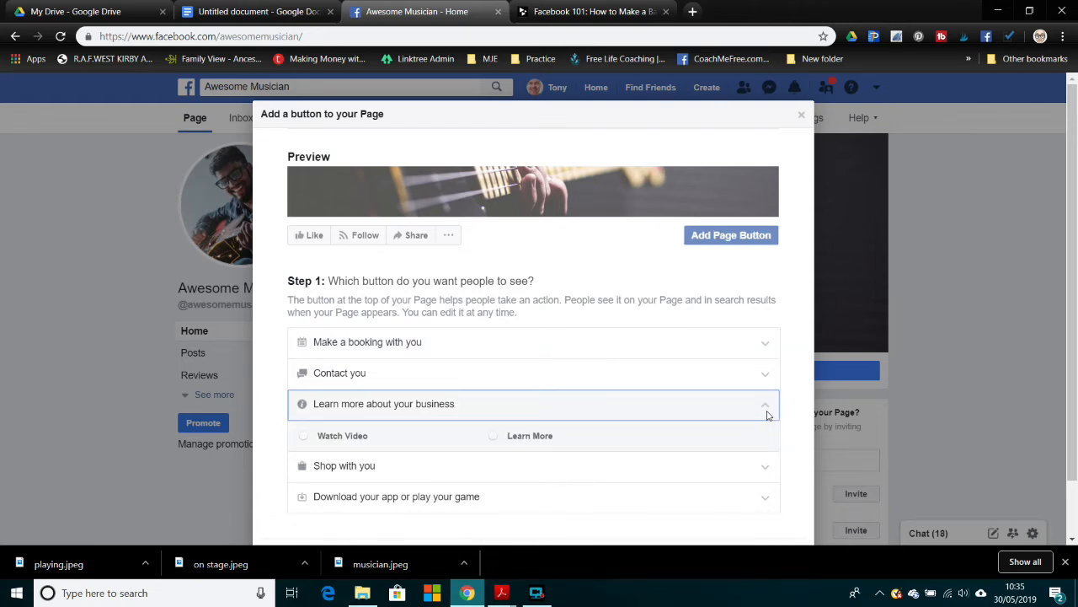
left_click(767, 410)
left_click(692, 342)
left_click(307, 375)
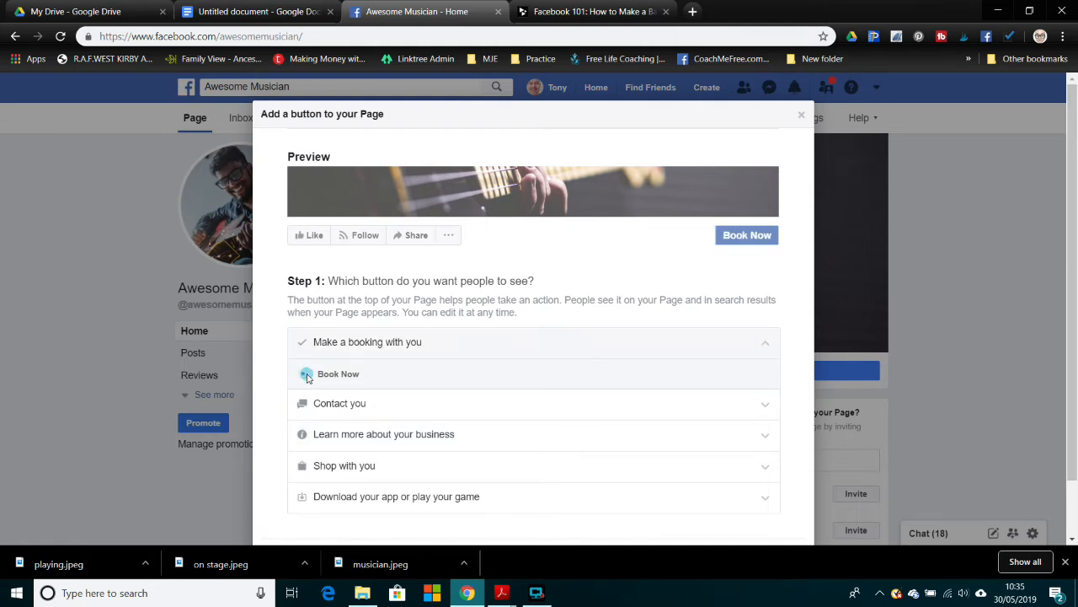
scroll(794, 460, "down", 2)
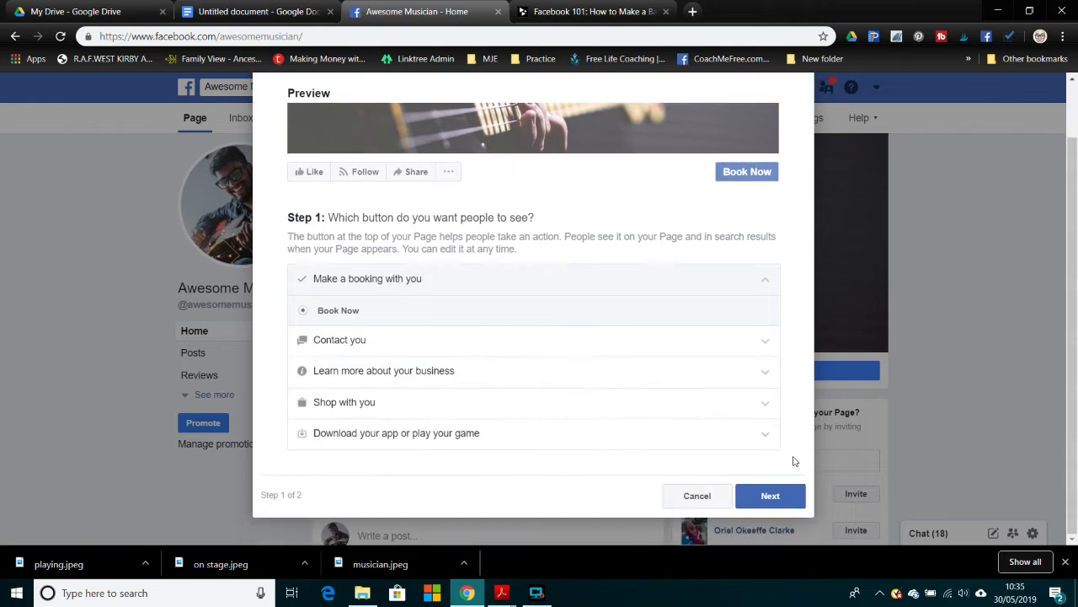
left_click(768, 499)
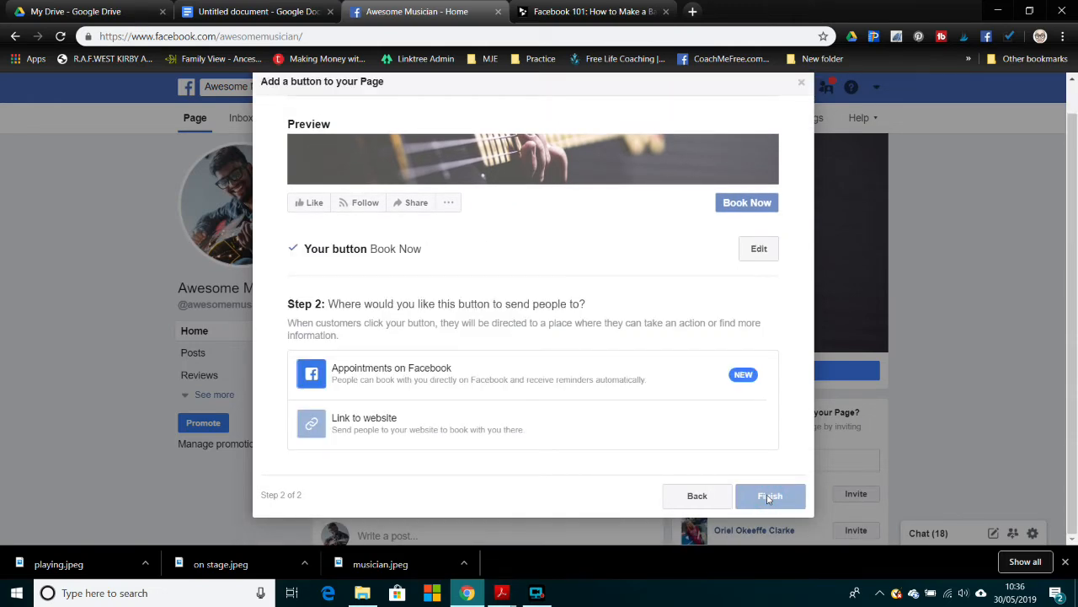
Choose Appointments on Facebook as the button's destination and start its setup, continuing to the appointment hours
scroll(715, 443, "up", 1)
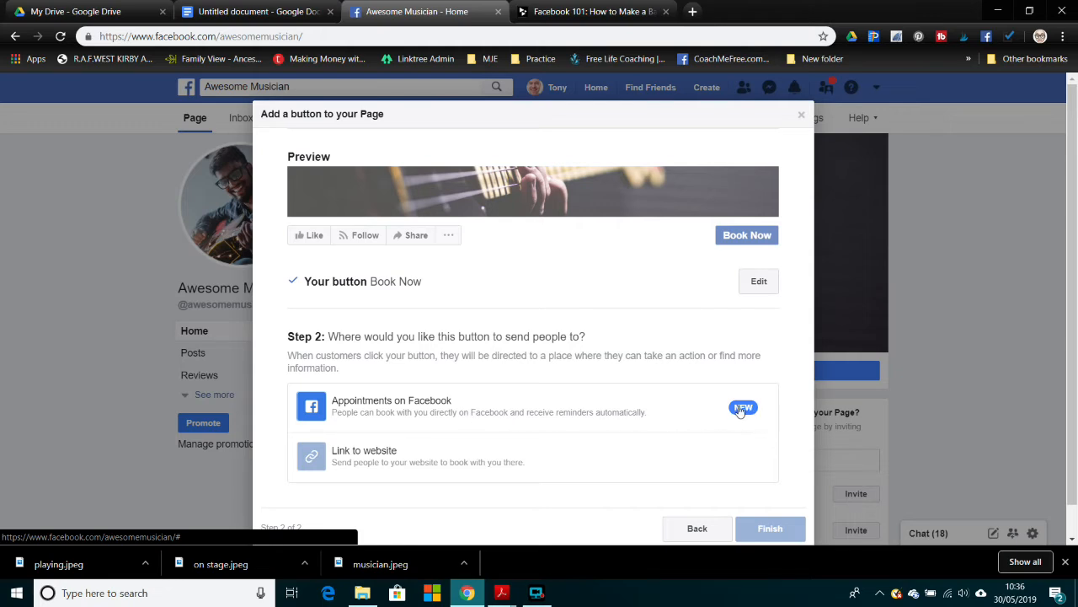
left_click(562, 401)
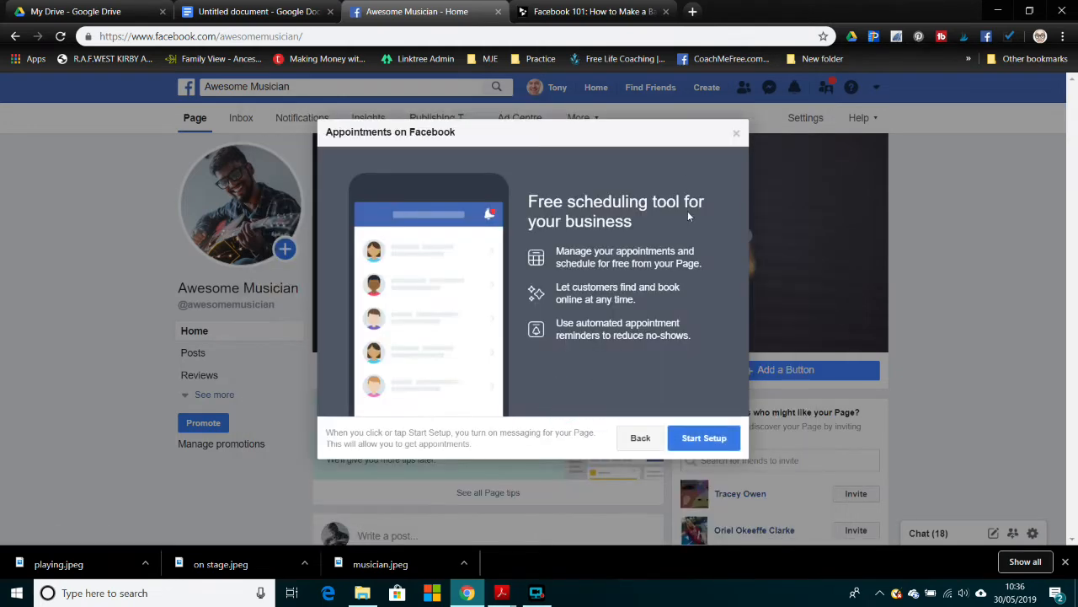
left_click(726, 433)
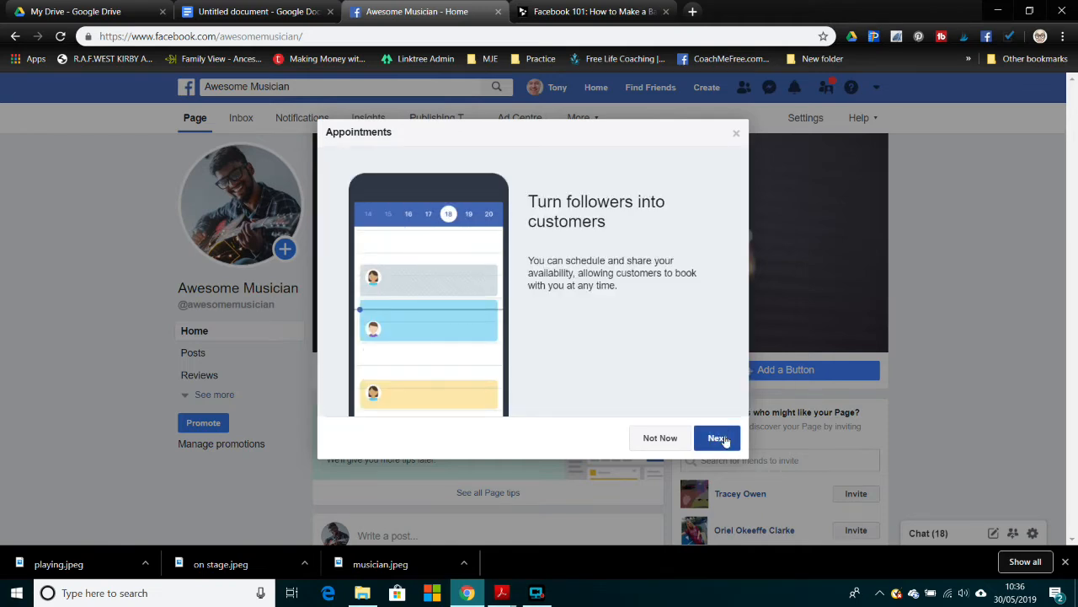
left_click(724, 439)
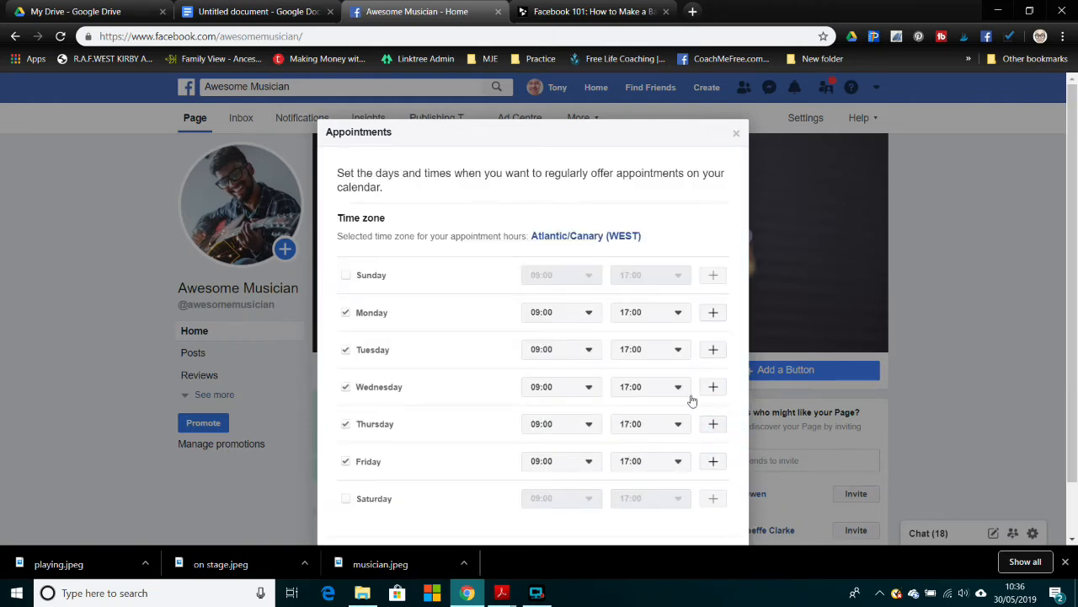
Set Monday's appointment hours from 12:00 to 23:00
left_click(581, 315)
left_click_drag(598, 385, 597, 416)
left_click(559, 424)
left_click(674, 312)
scroll(670, 432, "down", 5)
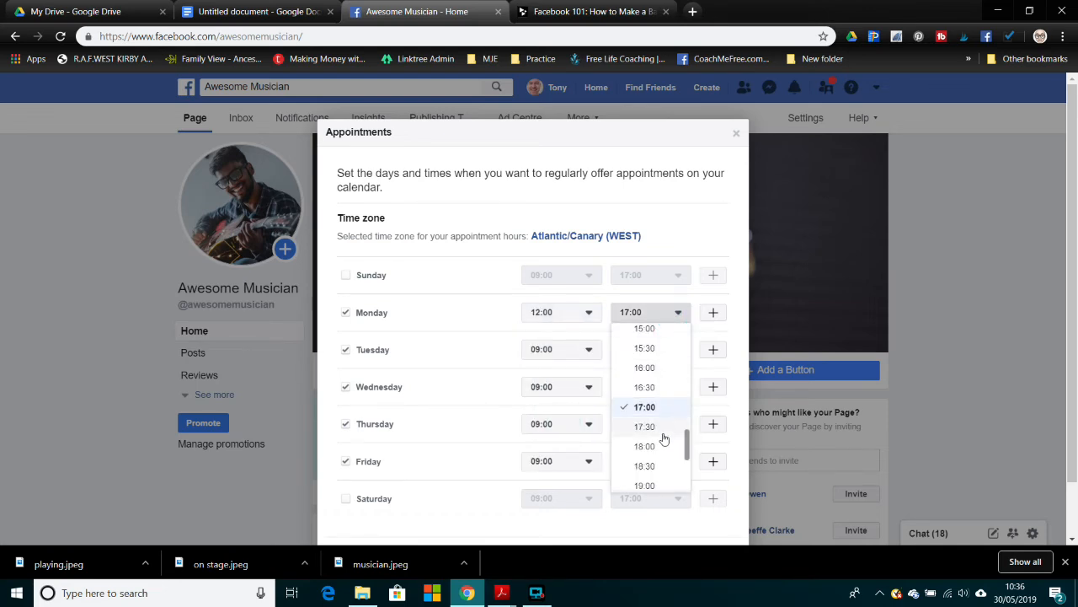
scroll(664, 439, "down", 1)
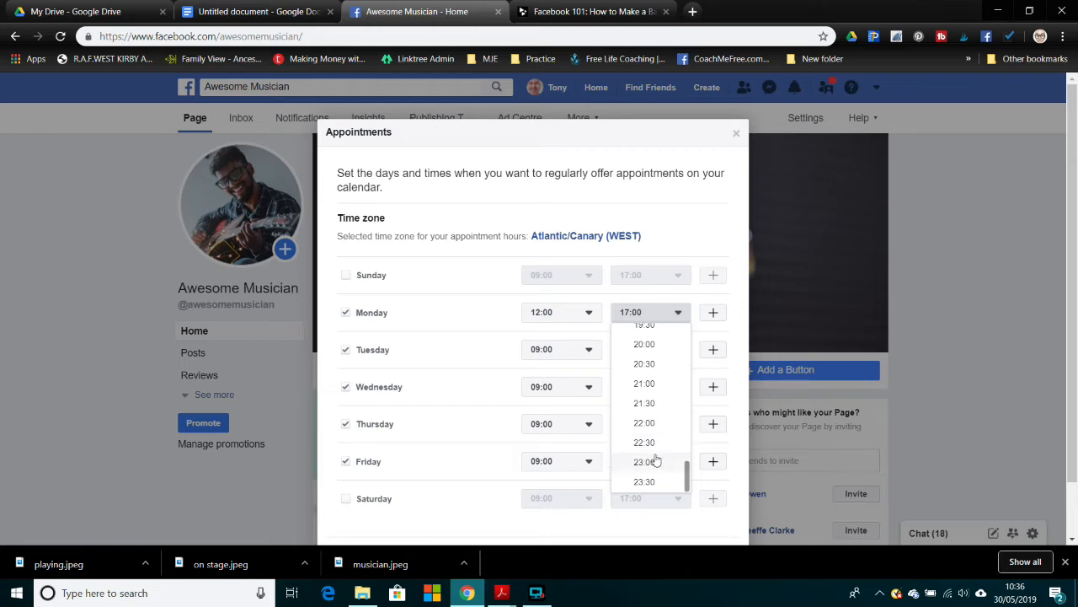
left_click(656, 462)
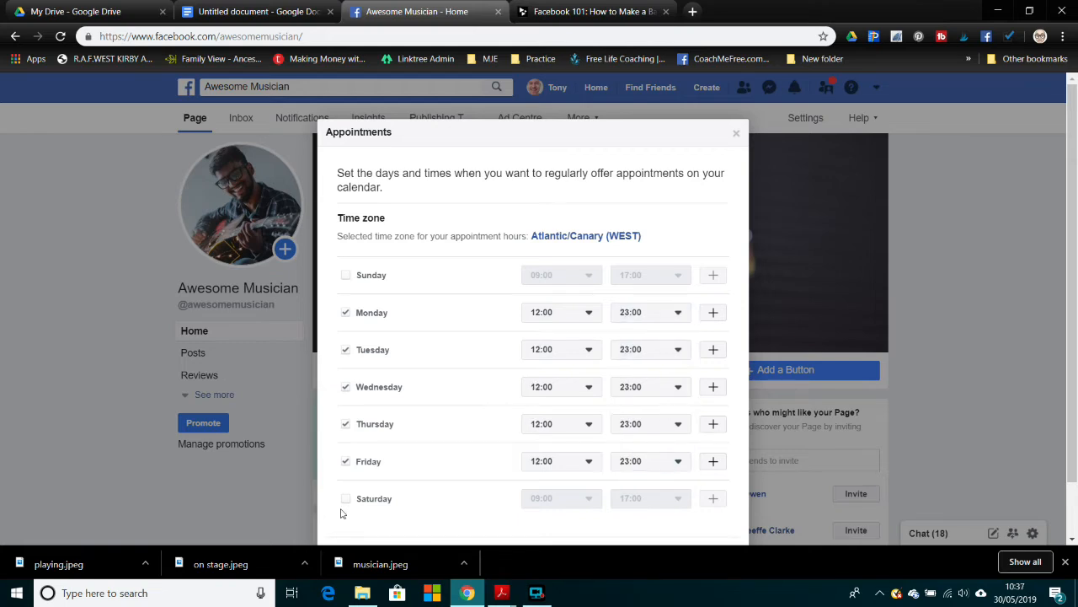
Enable Saturday appointments from 12:00 to 23:00 and remove Wednesday from the available days
left_click(346, 499)
left_click(546, 501)
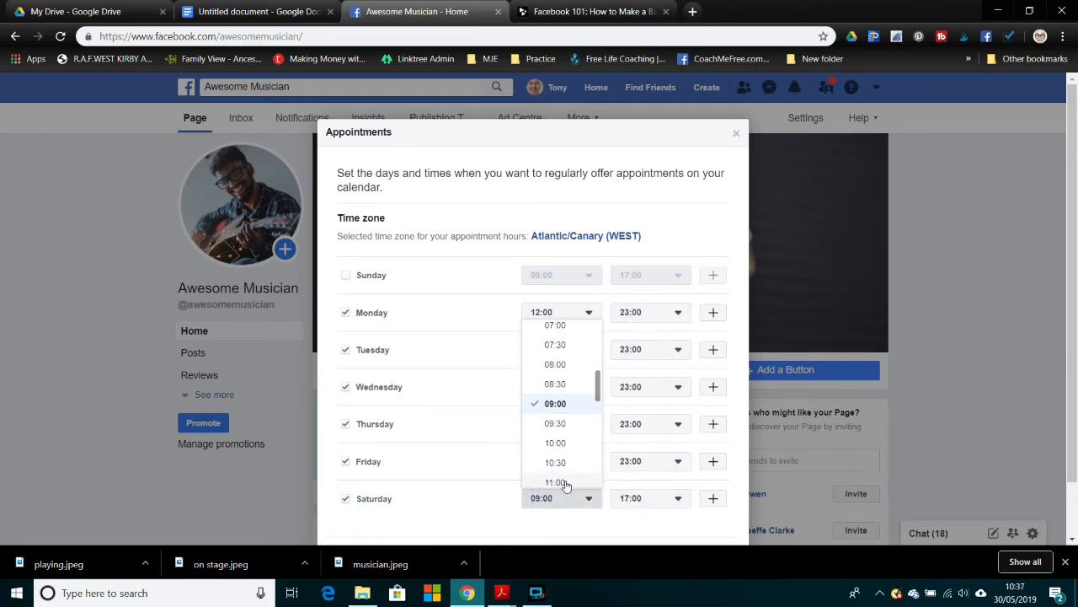
scroll(563, 483, "down", 1)
left_click(558, 451)
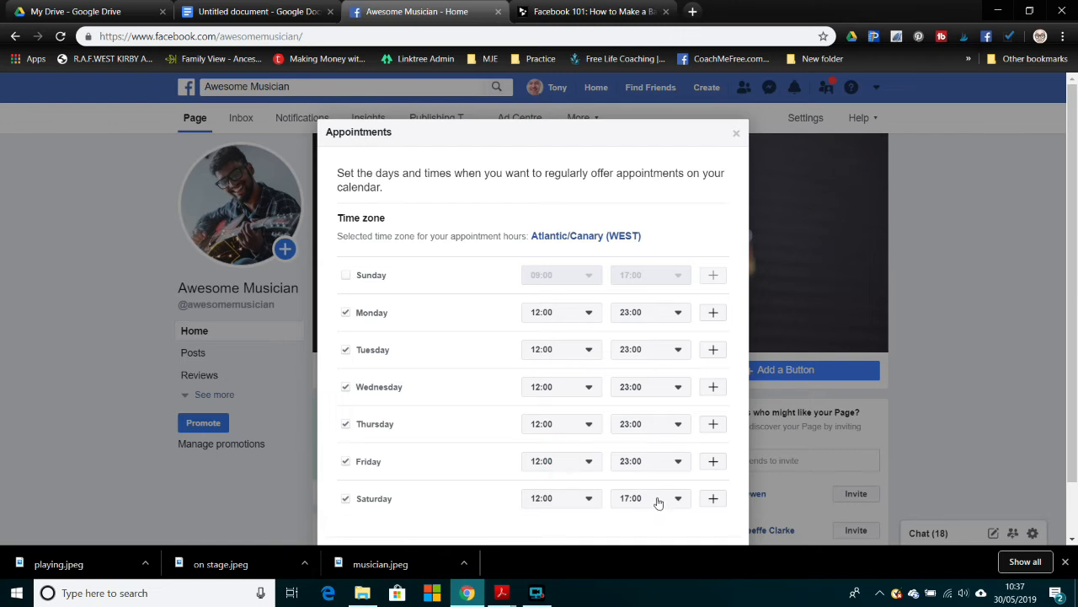
left_click(657, 500)
scroll(657, 438, "down", 3)
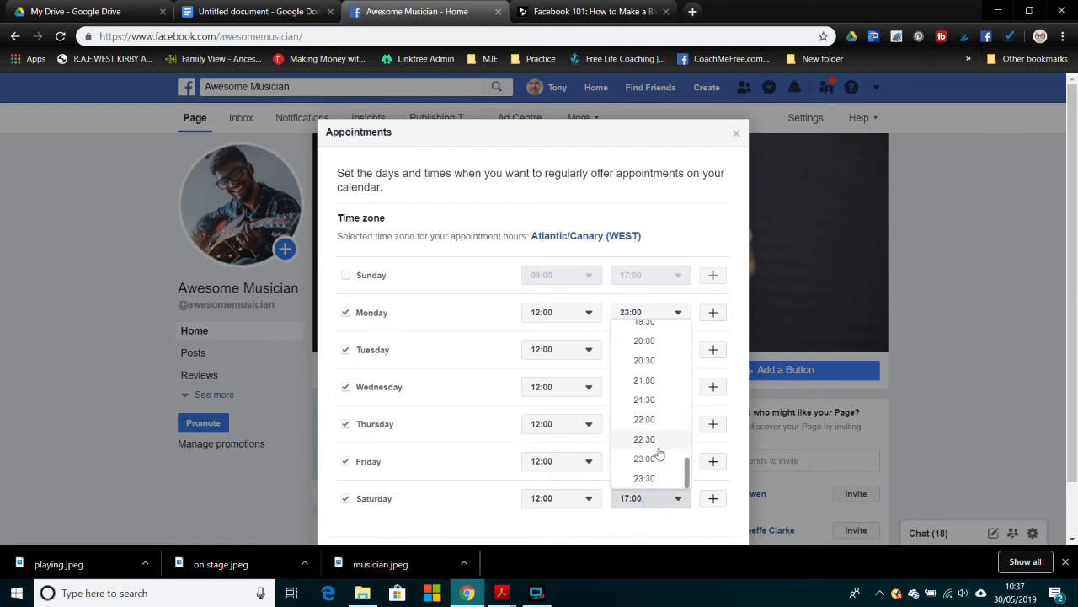
left_click(653, 460)
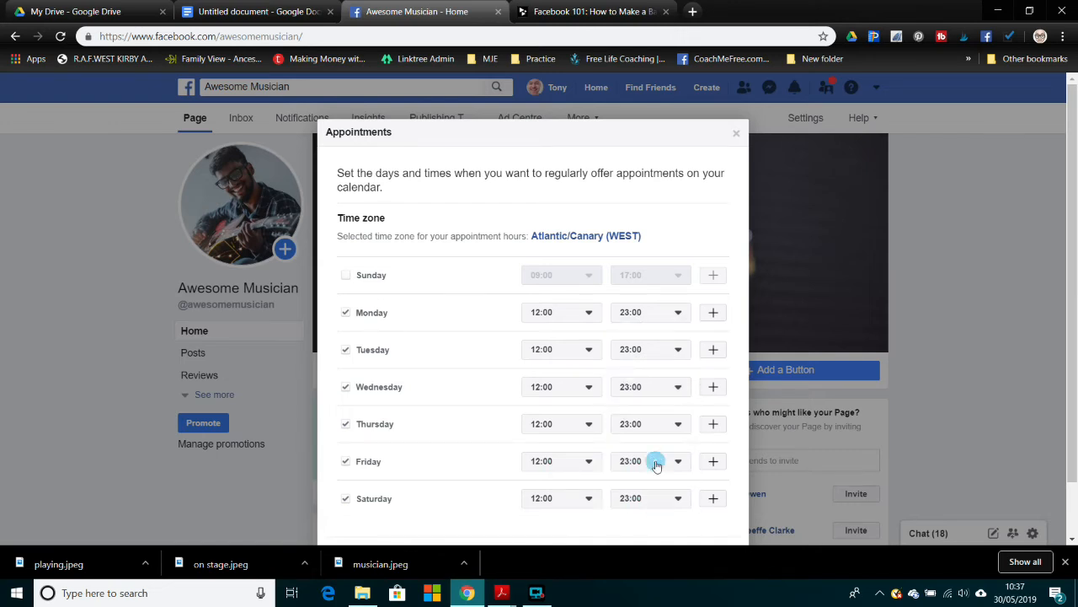
left_click(346, 387)
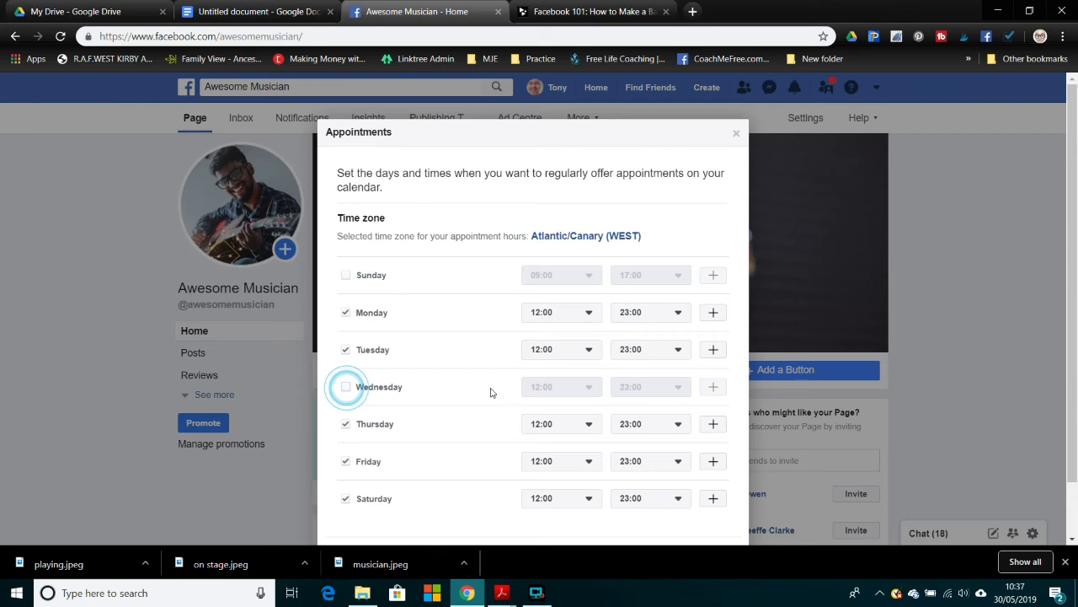
Set the appointment time zone to Europe/London by choosing the city Hastings, and continue to the confirmation preferences
scroll(615, 517, "down", 2)
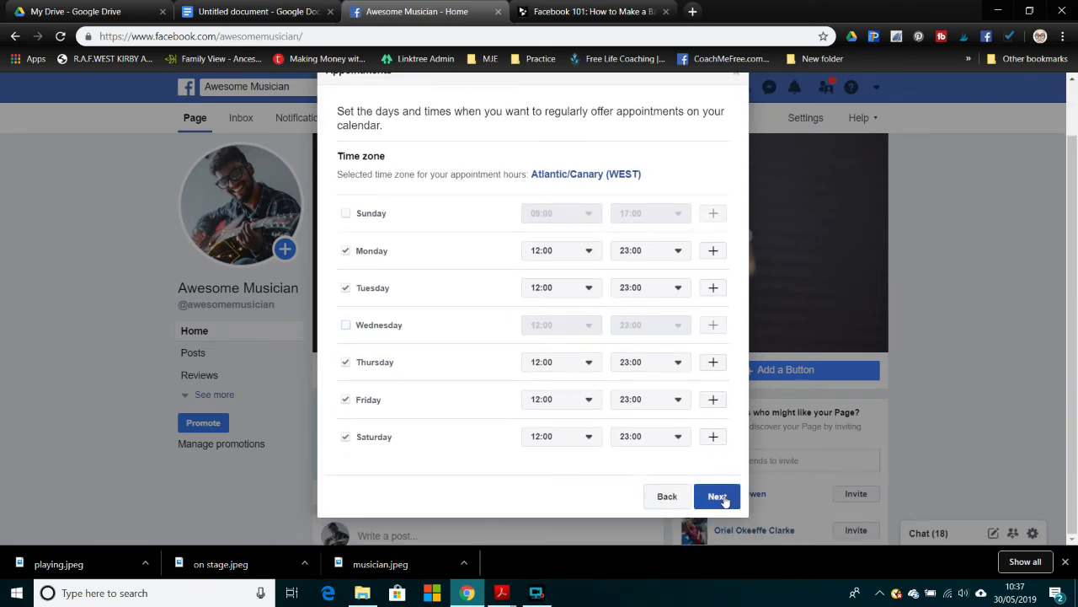
left_click(590, 173)
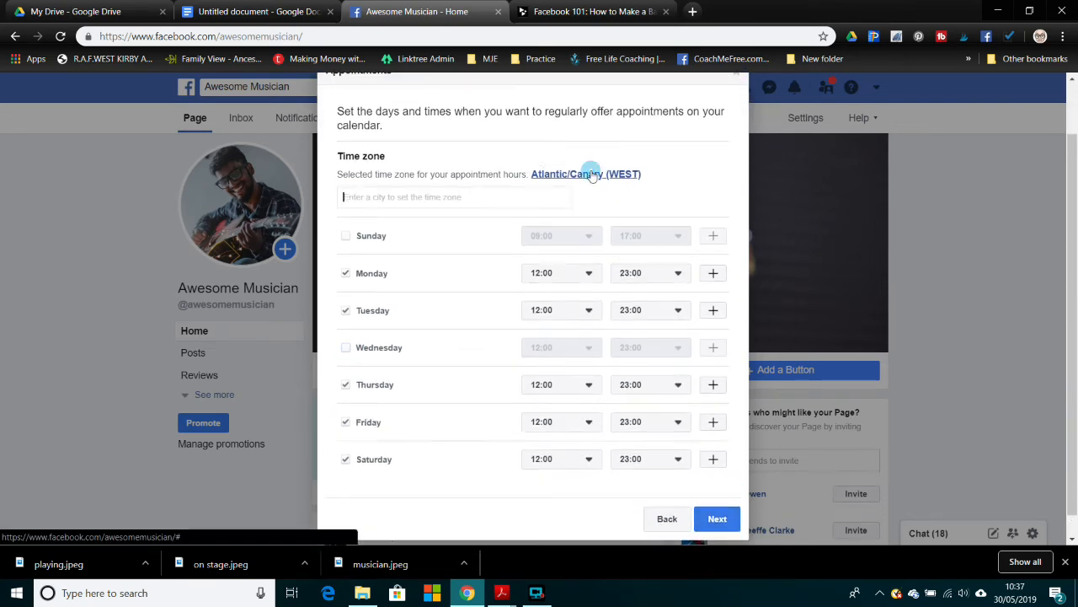
left_click(480, 194)
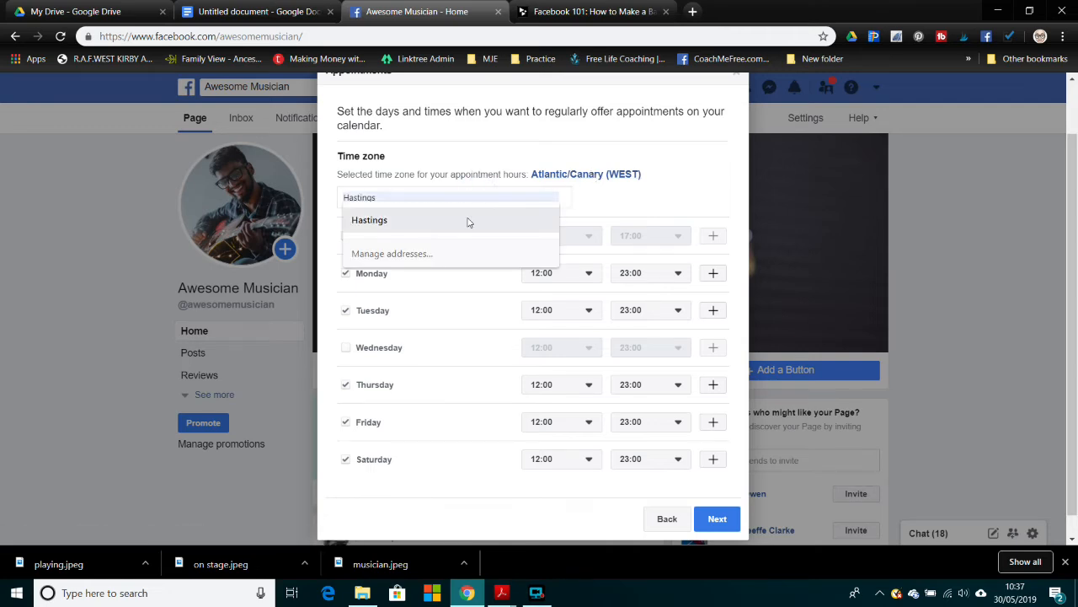
left_click(469, 221)
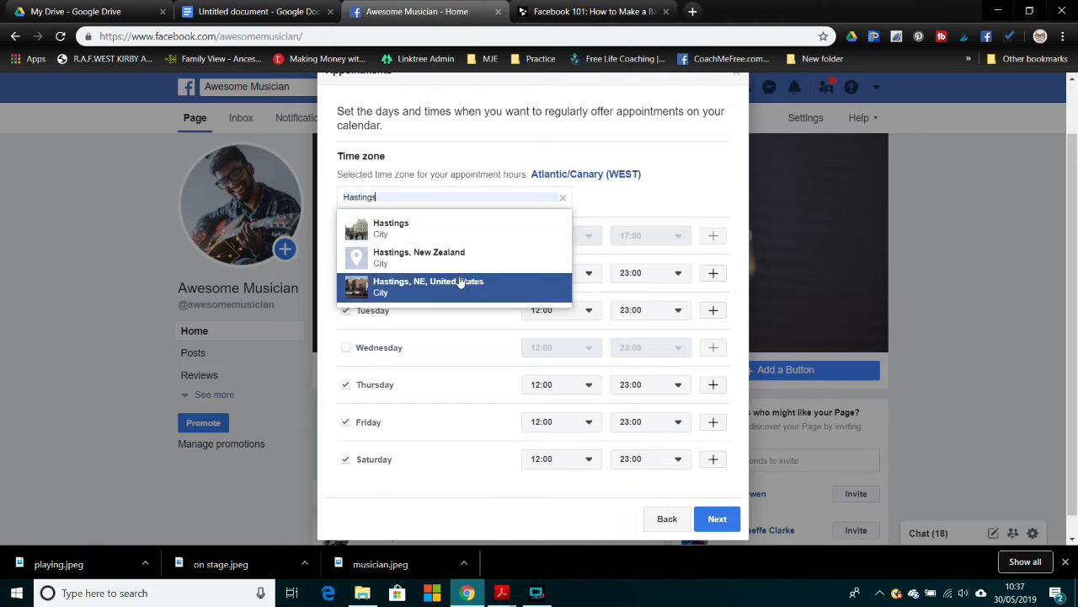
left_click(462, 231)
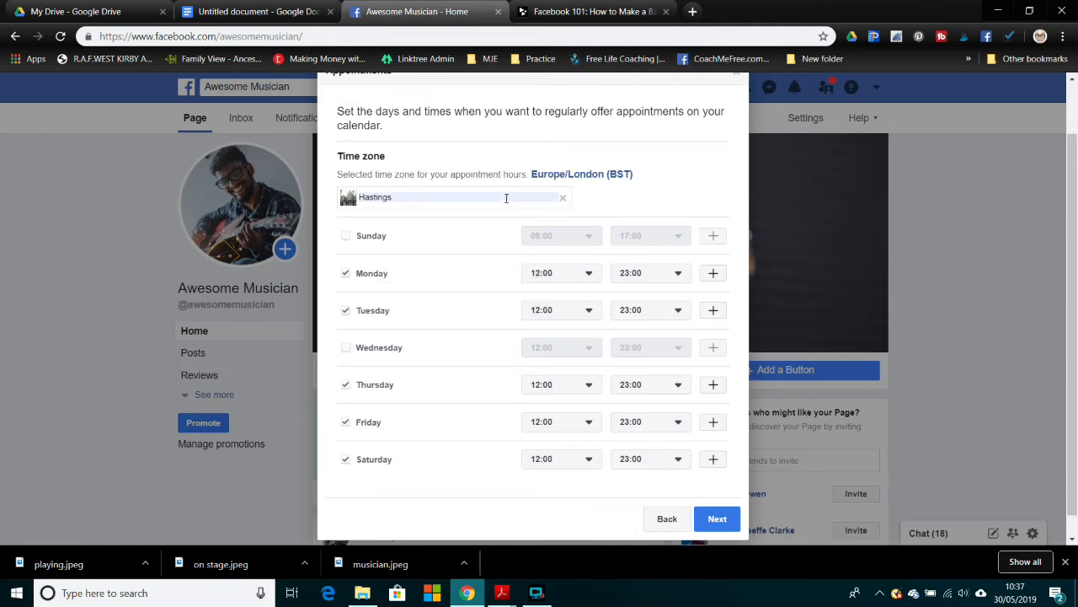
left_click(715, 519)
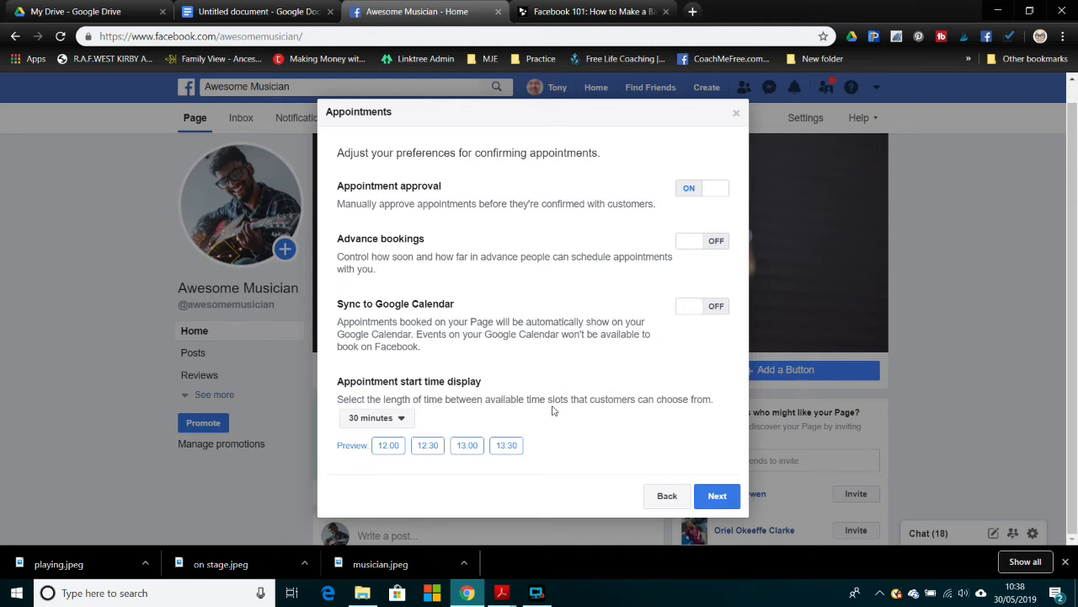
Set the appointment start time display to 60 minutes and continue to the services setup
left_click(403, 417)
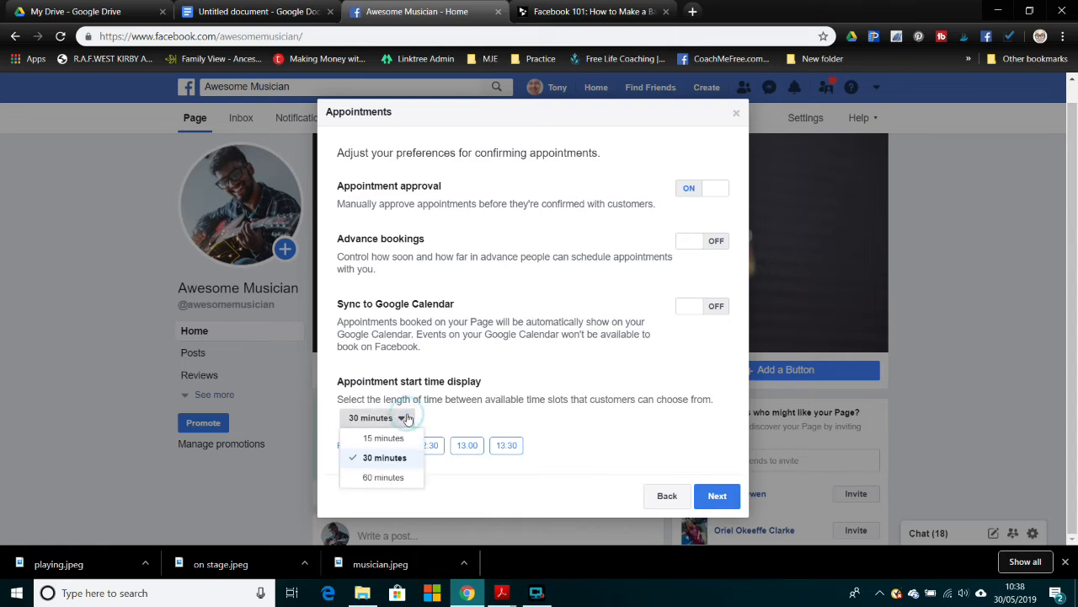
left_click(381, 478)
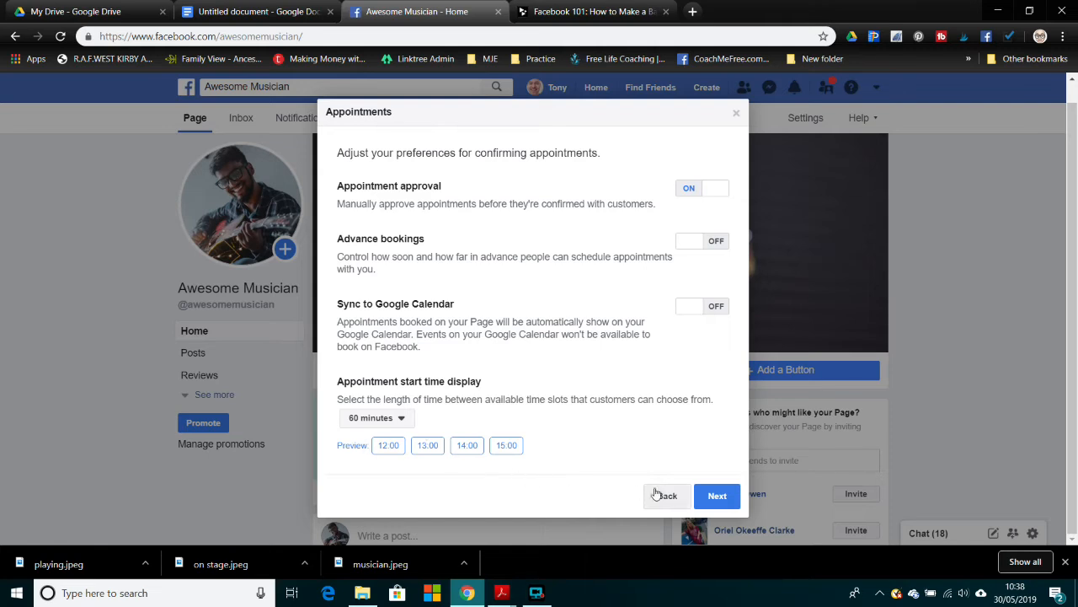
left_click(721, 497)
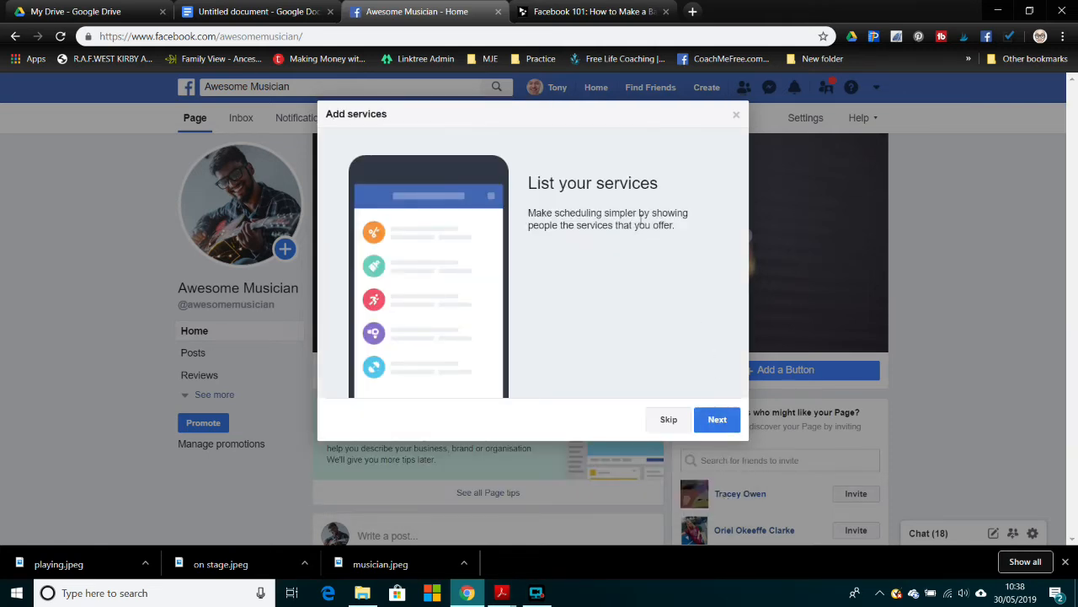
Start a new service, entering the name "Amazing musician" and the price "£100.00 per hour"
left_click(718, 422)
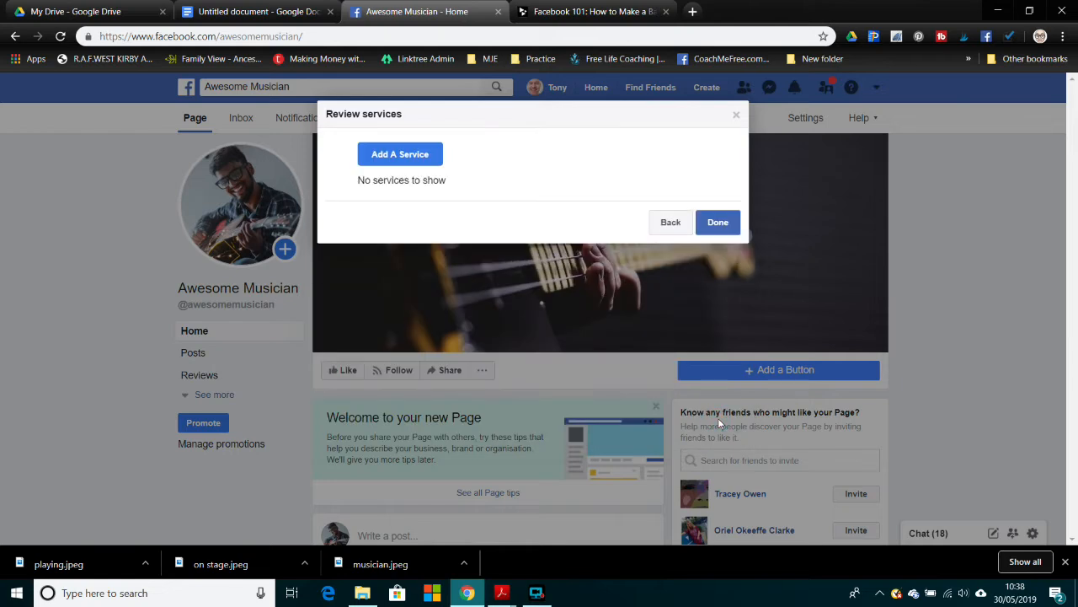
left_click(387, 154)
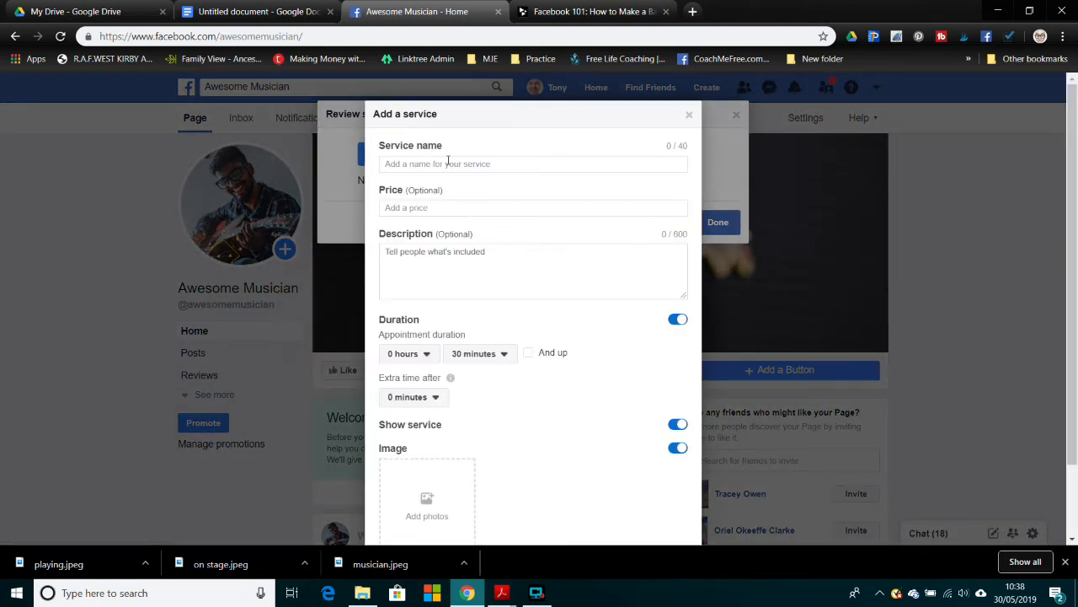
left_click(447, 162)
type("Amazing musician")
left_click(409, 207)
type("£100.00")
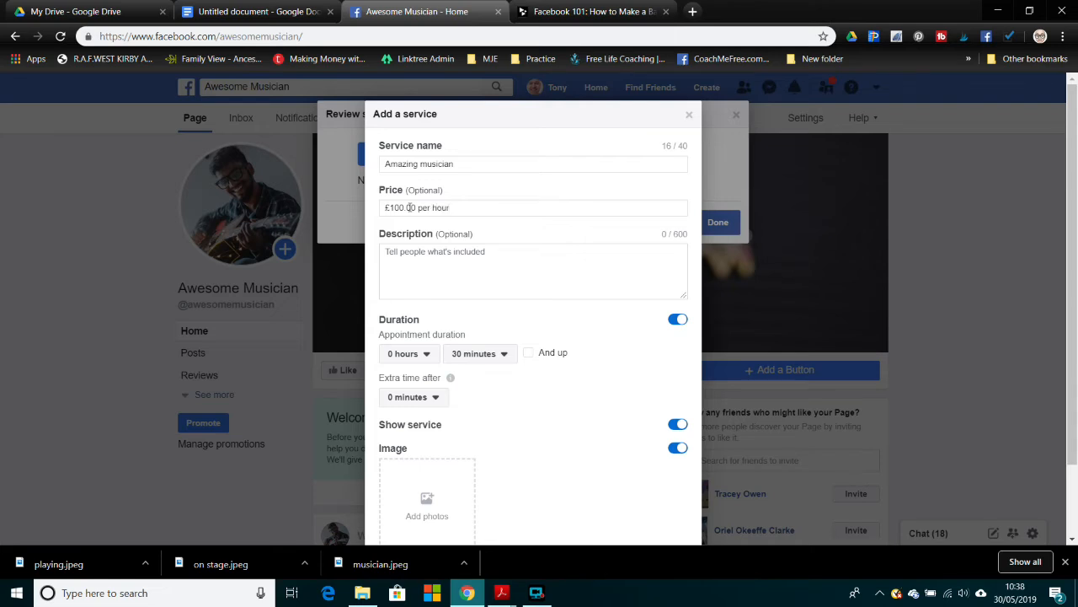
Enter the description "Amazing musician with studio and stage experience. You'll be blown away by mu awesome musical abilities. I'll get people through the door and stay!"
left_click(415, 250)
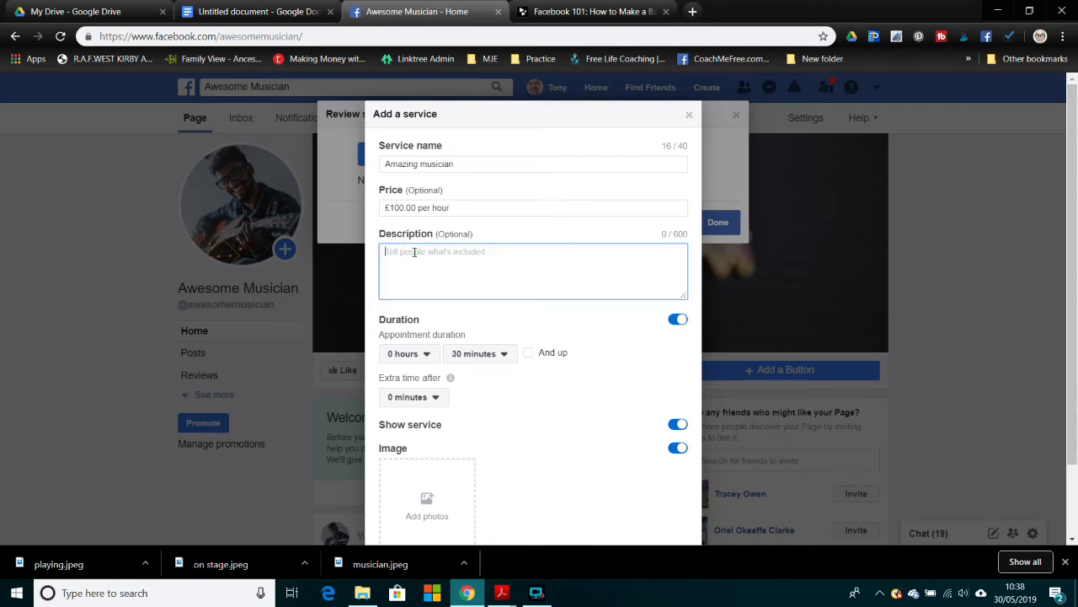
type("Amazing musician with studio and stage experience. You'll be blown away by mu awesome musical abilities")
type(". I'll get people")
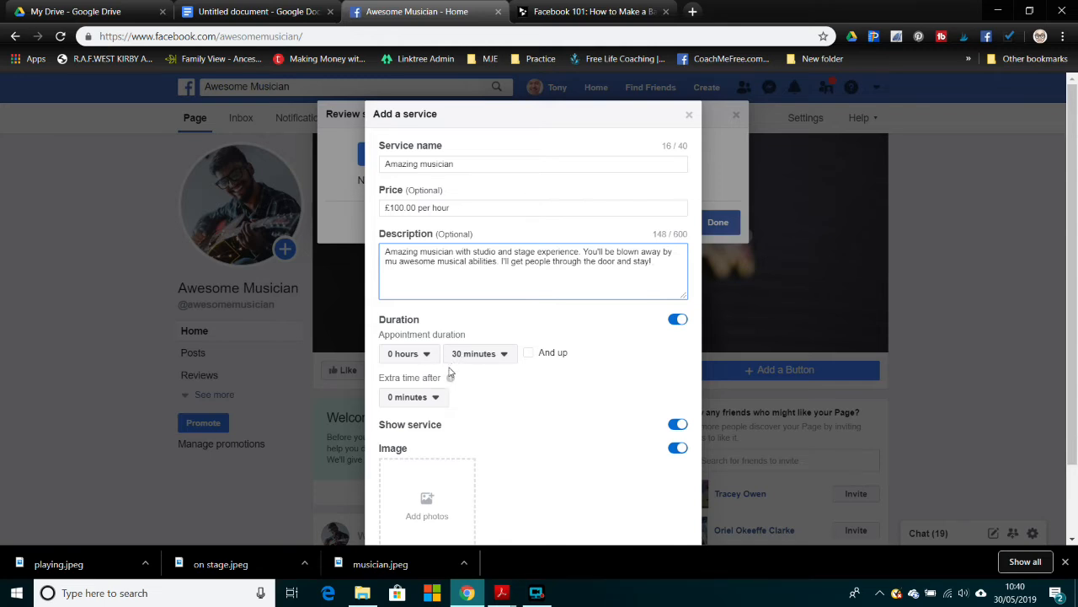
Turn off the service's duration, add the "on stage" picture from the computer as its image, and save to finish the services setup
scroll(451, 377, "down", 1)
scroll(446, 337, "up", 1)
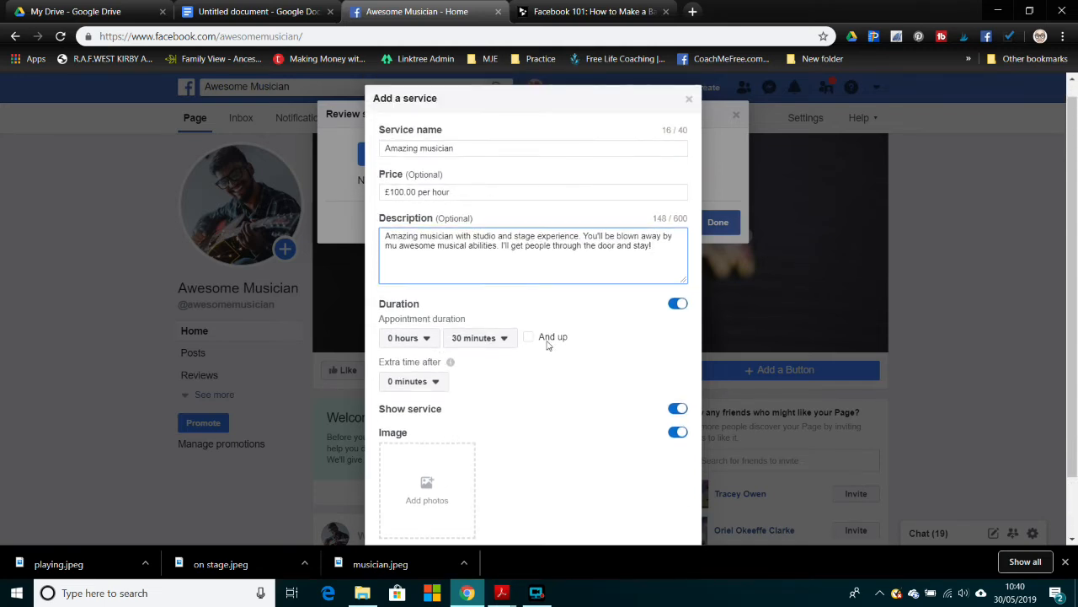
left_click(678, 305)
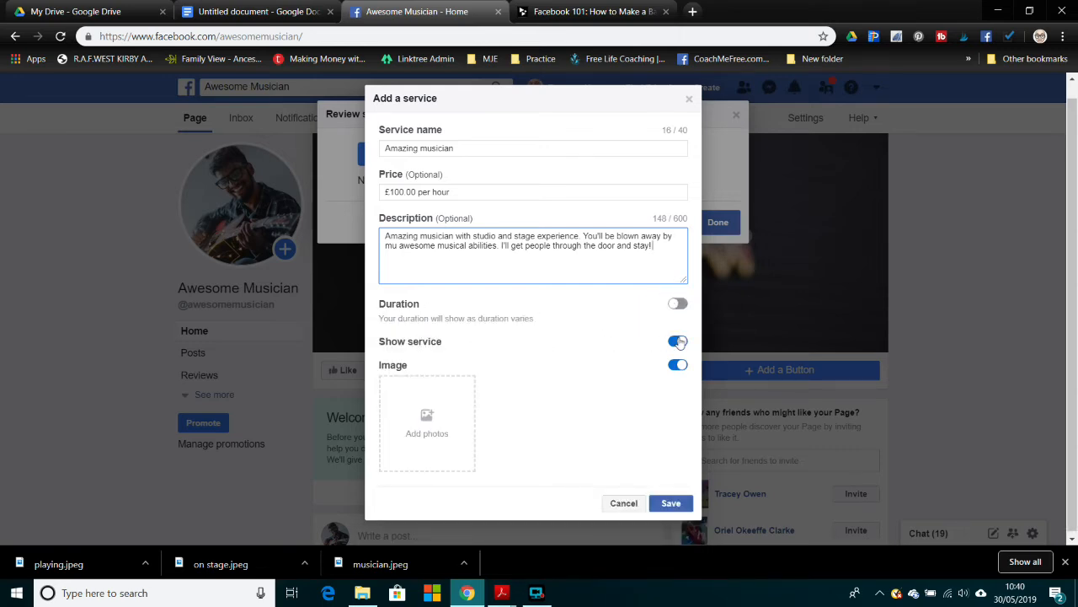
left_click(426, 420)
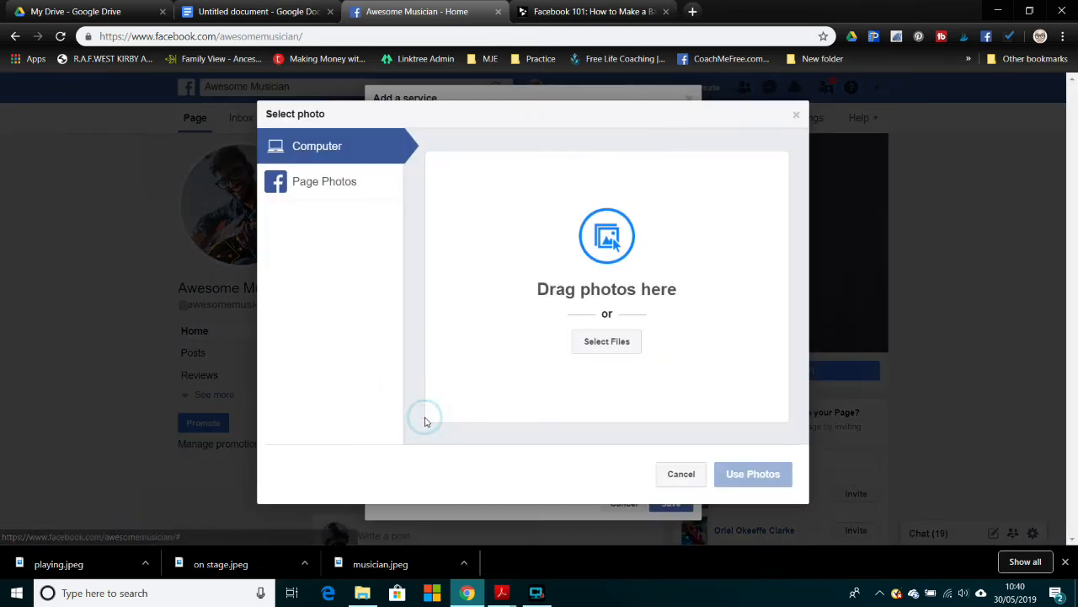
left_click(604, 341)
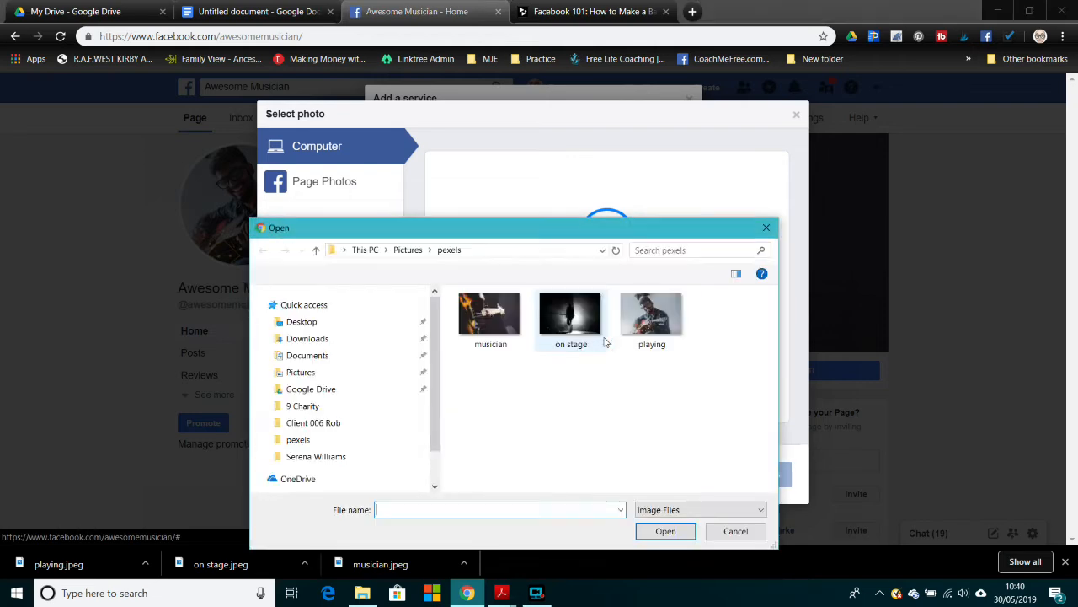
left_click(569, 320)
left_click(665, 531)
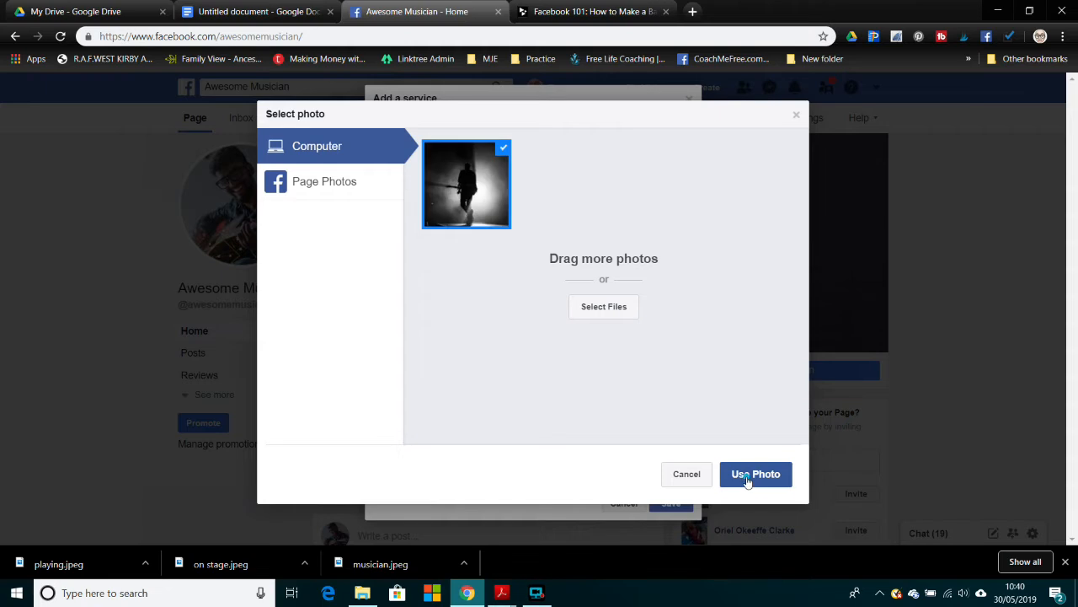
left_click(746, 476)
left_click(671, 503)
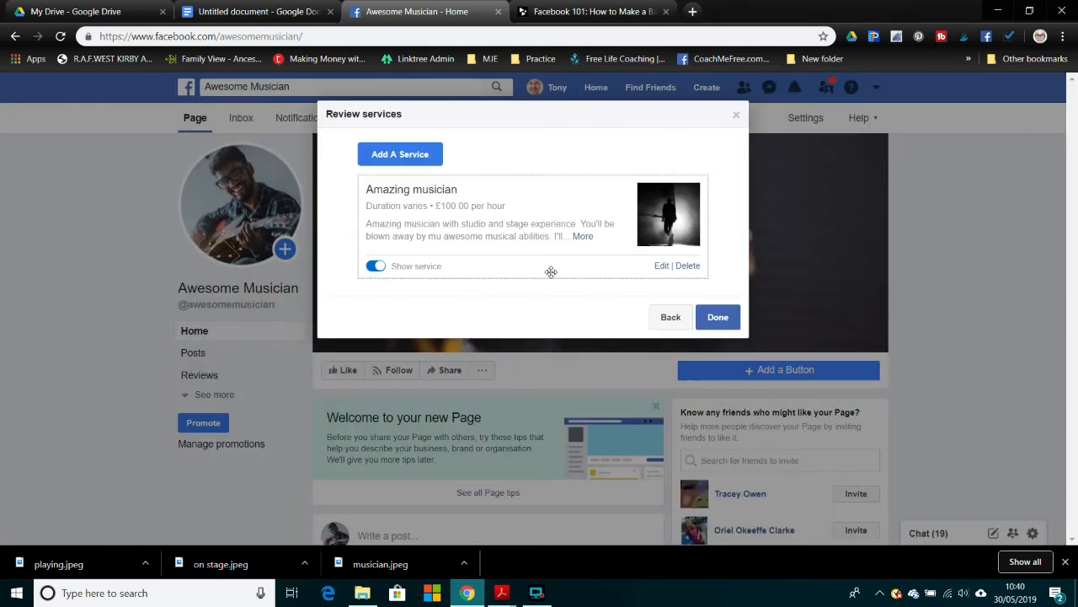
left_click(717, 318)
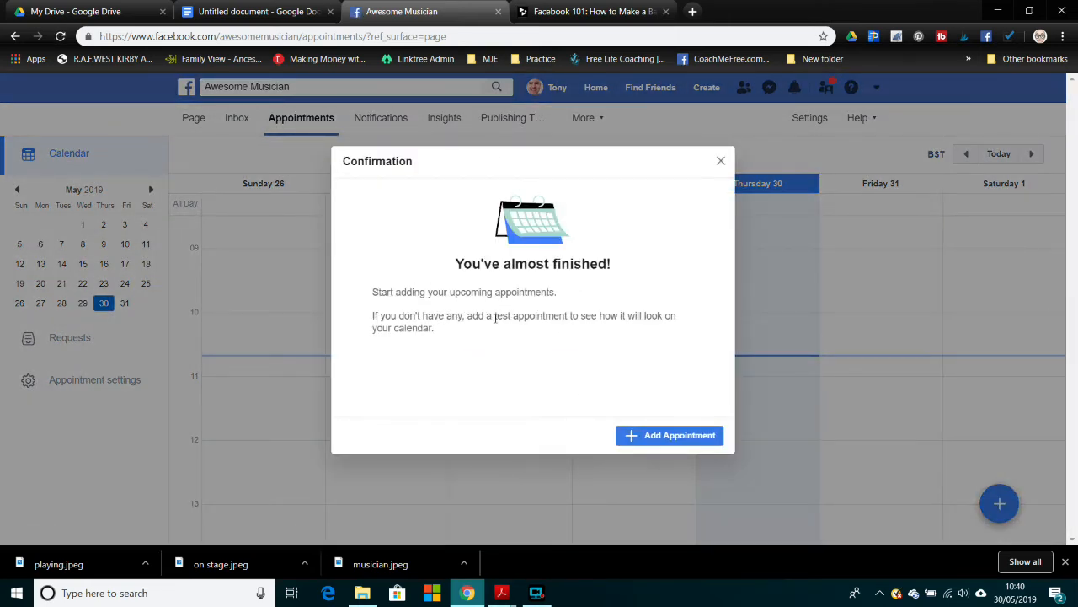
Start a new appointment for the Amazing musician service on 30/5/2019, running from 17:00 to 23:30
left_click(666, 438)
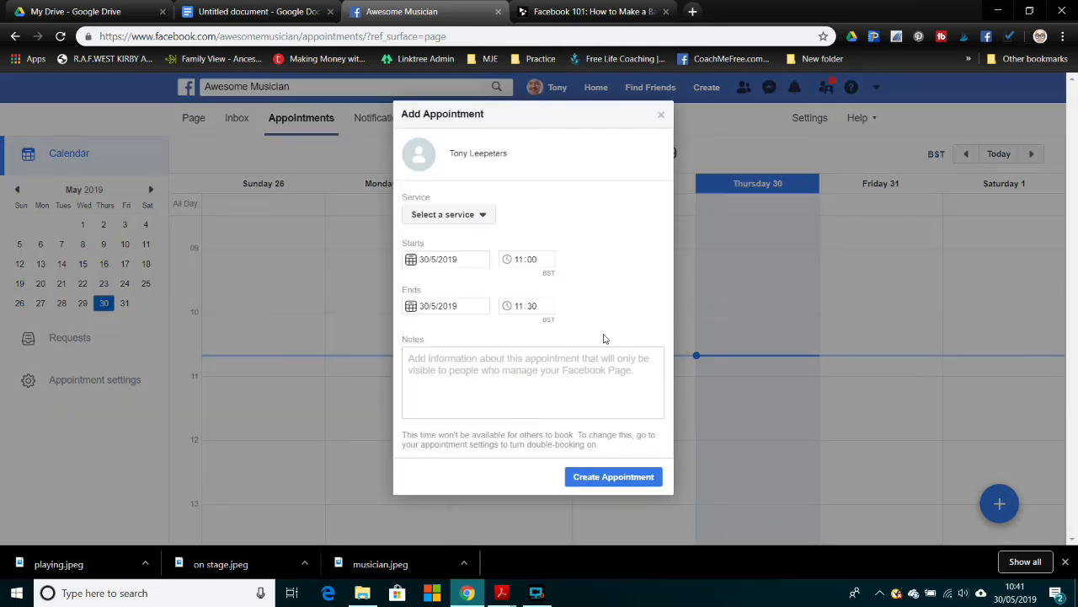
left_click(472, 217)
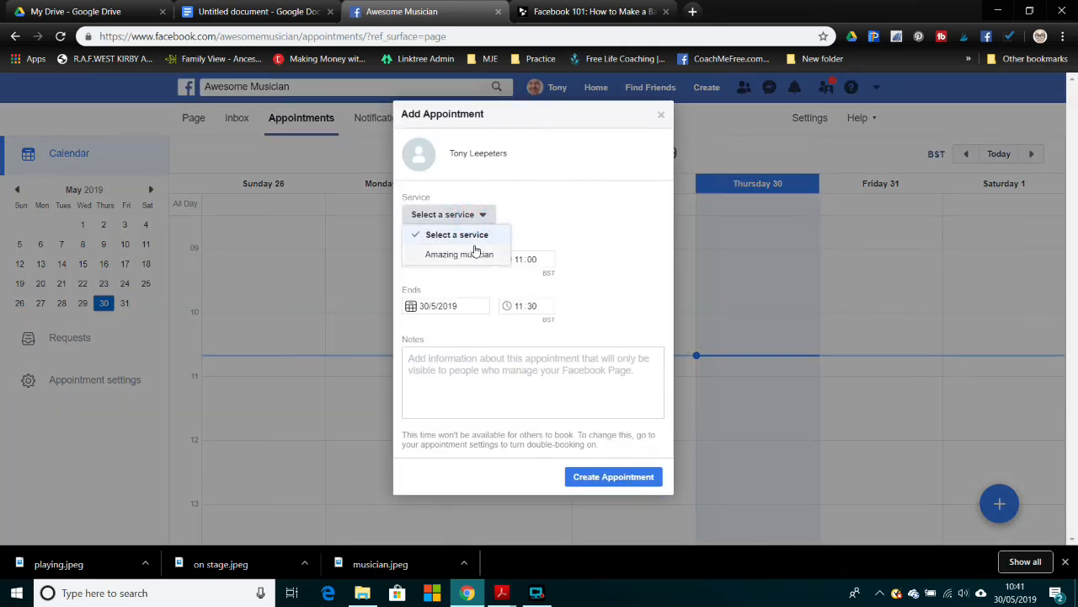
left_click(476, 254)
left_click(549, 211)
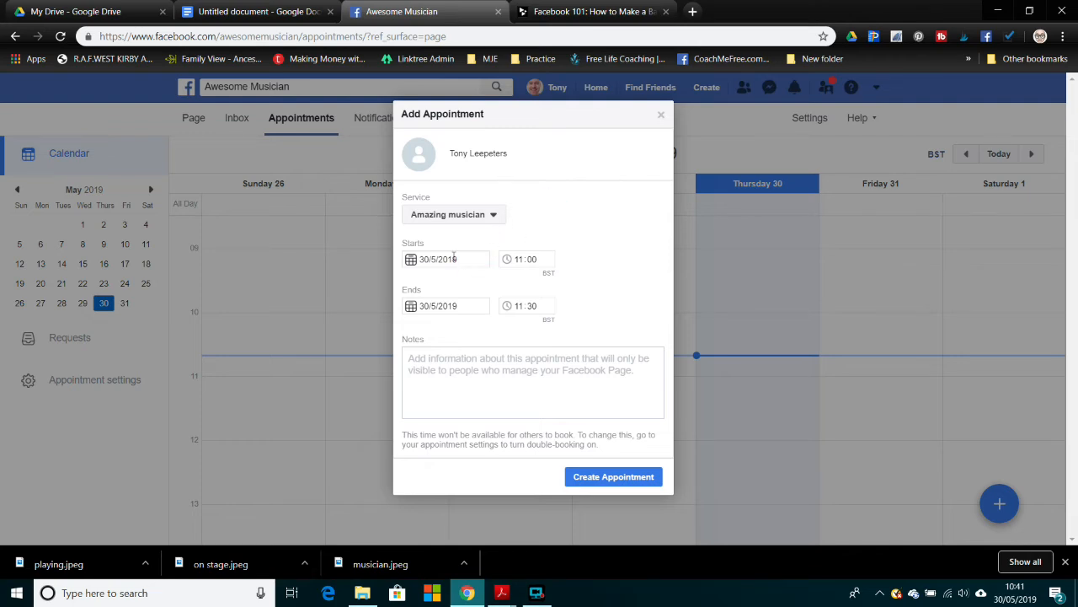
left_click(521, 261)
left_click(541, 262)
left_click(522, 261)
type("17")
left_click(522, 306)
Add the note "Studio One" to the appointment and create it
left_click(534, 368)
type("Studio One")
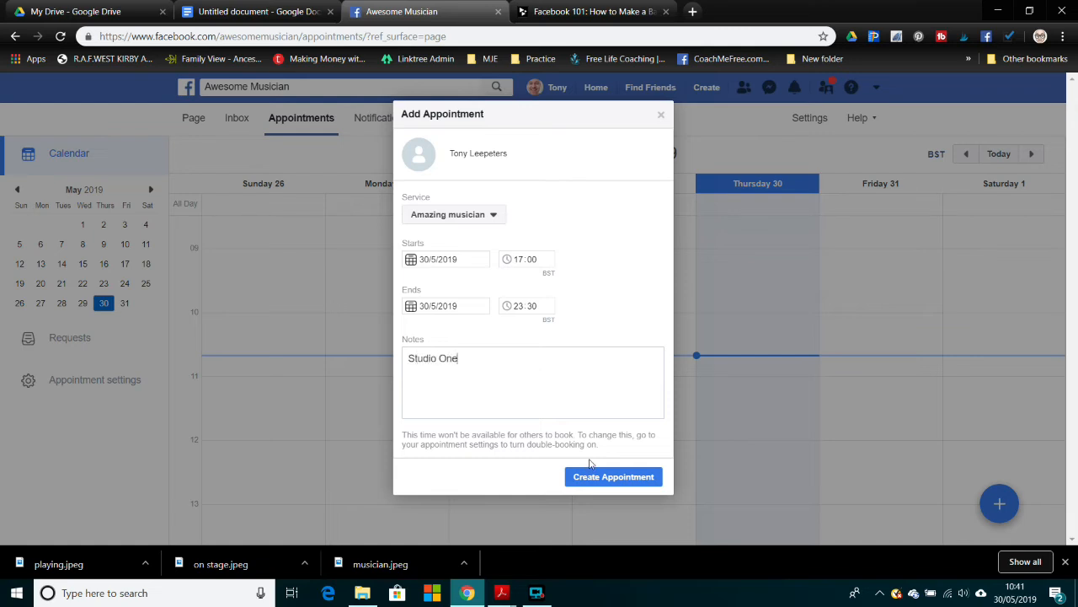
left_click(633, 480)
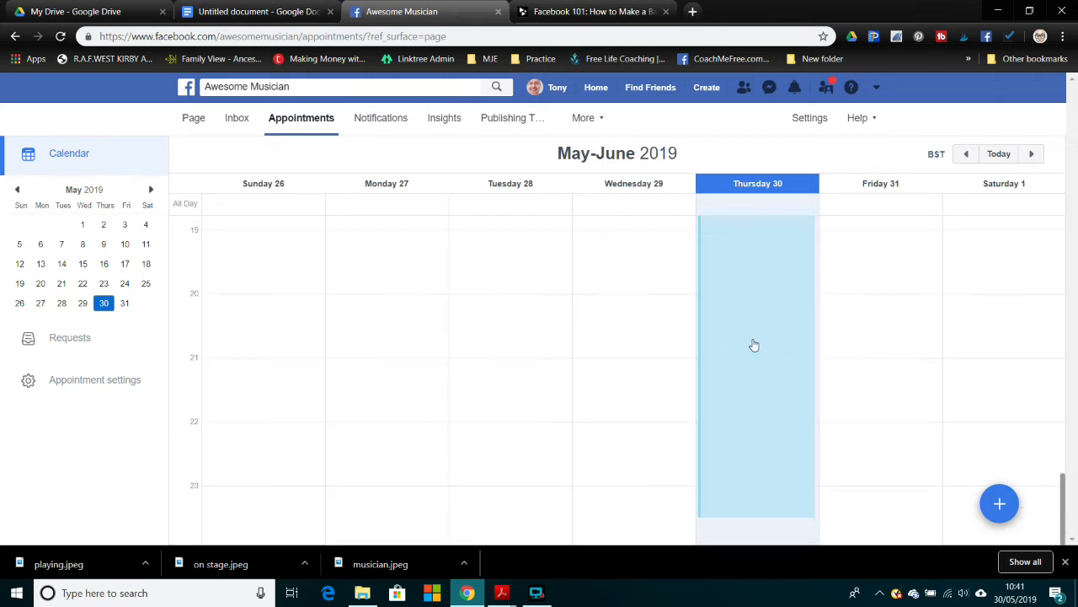
scroll(754, 345, "up", 2)
scroll(754, 345, "up", 10)
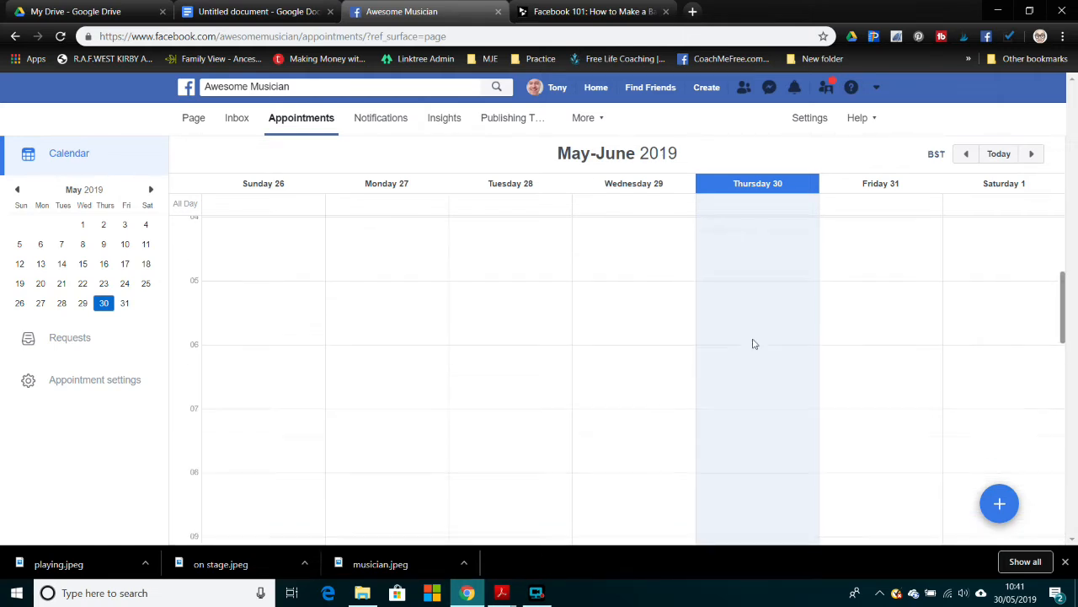
scroll(754, 344, "down", 5)
scroll(754, 343, "up", 9)
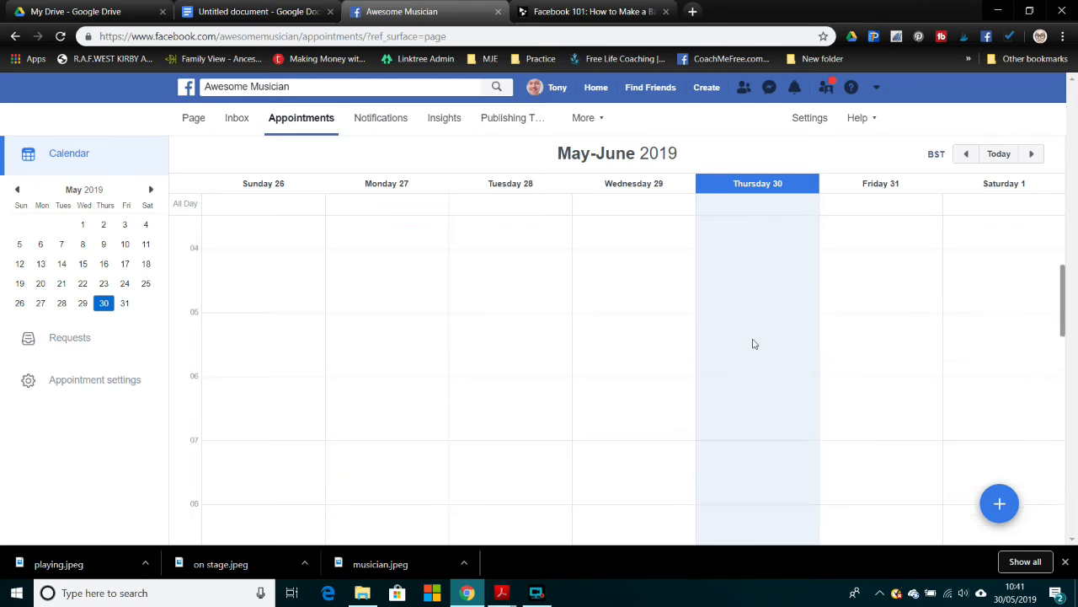
Return to the Page and test the Book Now button by requesting an appointment for Friday, 31 May 2019 at 19:00
left_click(191, 124)
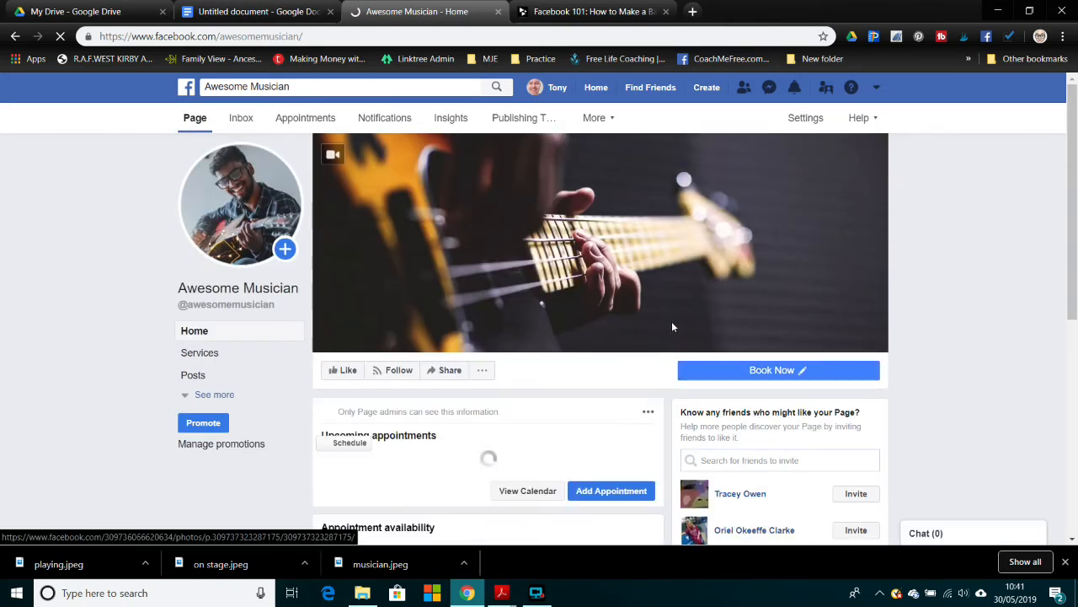
mouse_move(804, 380)
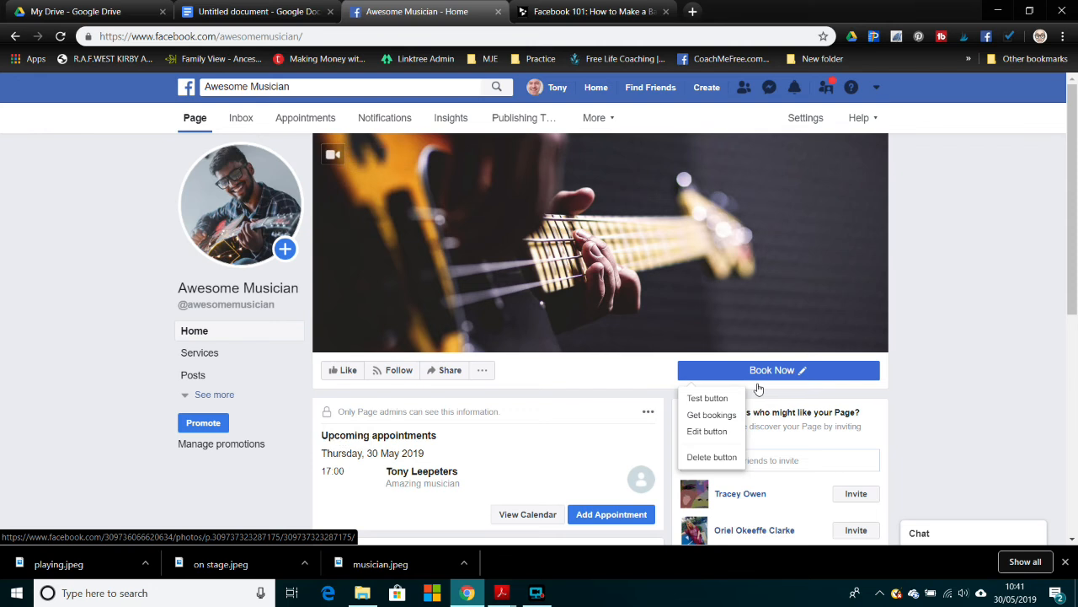
left_click(703, 402)
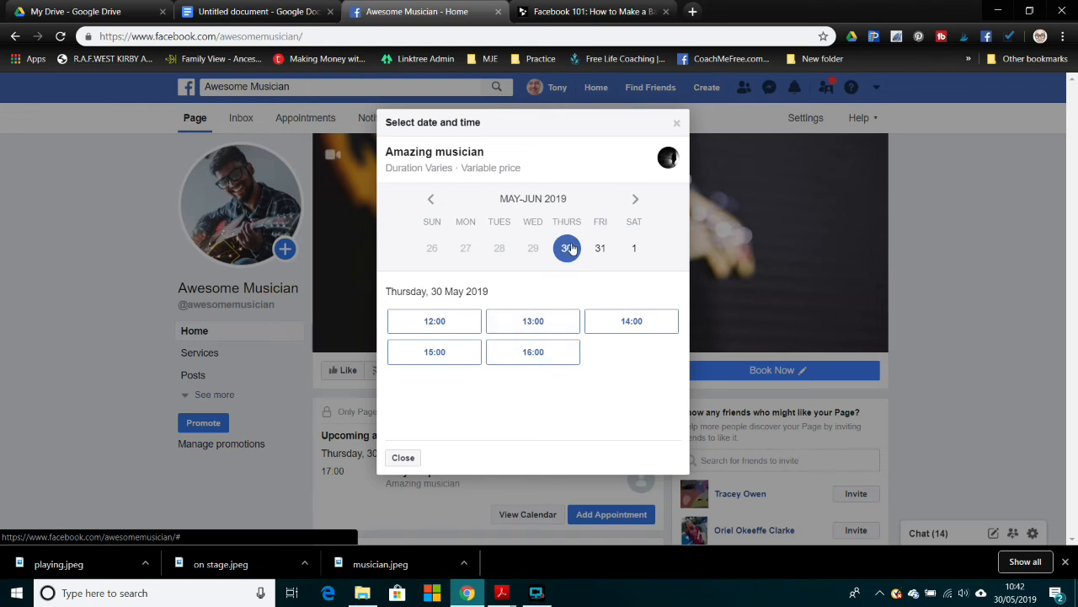
left_click(604, 249)
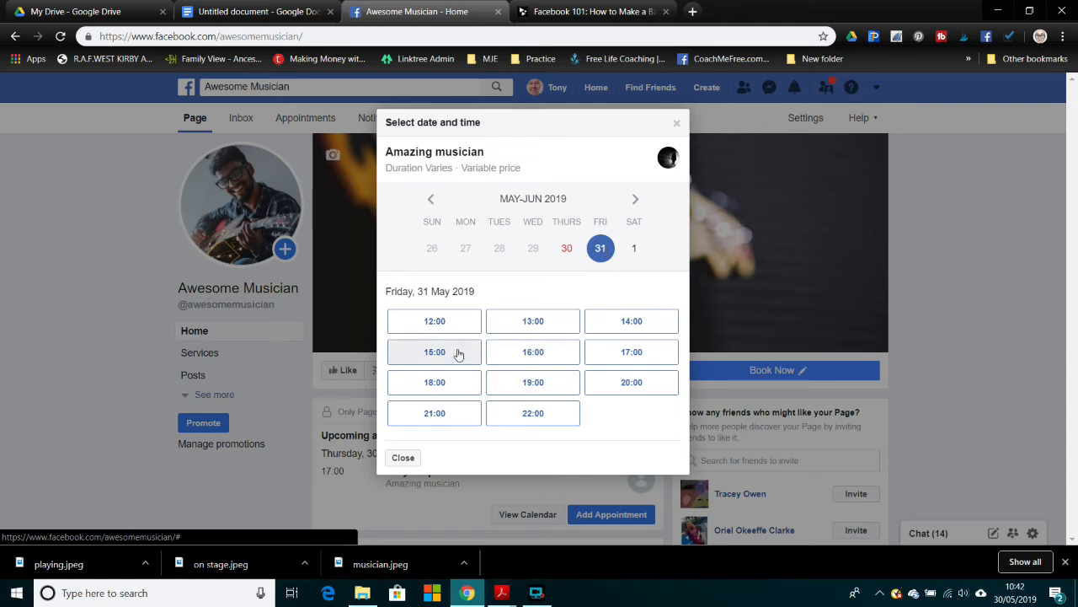
left_click(548, 381)
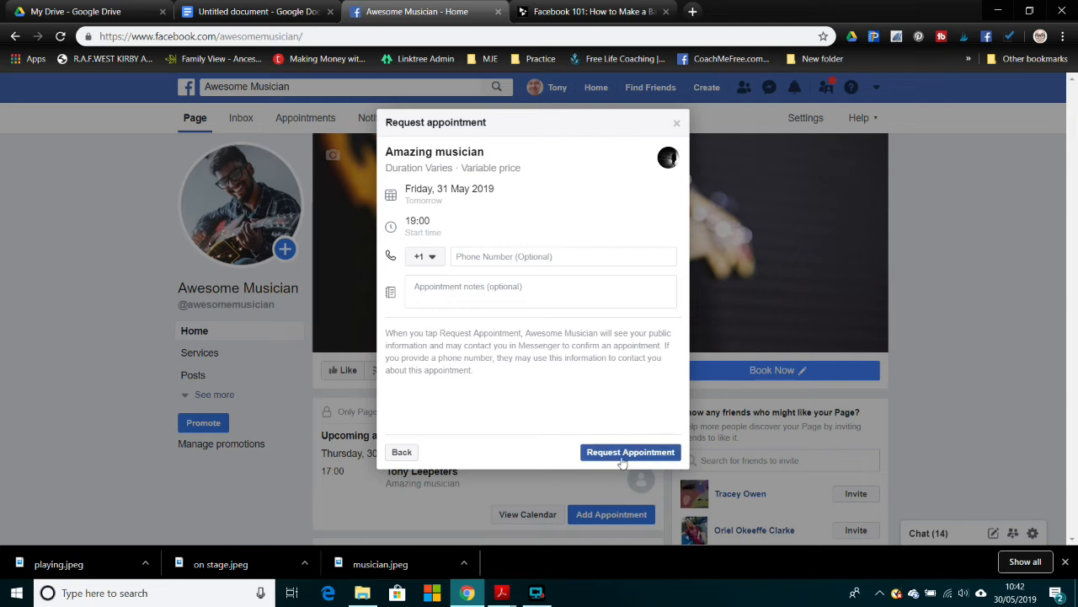
left_click(623, 454)
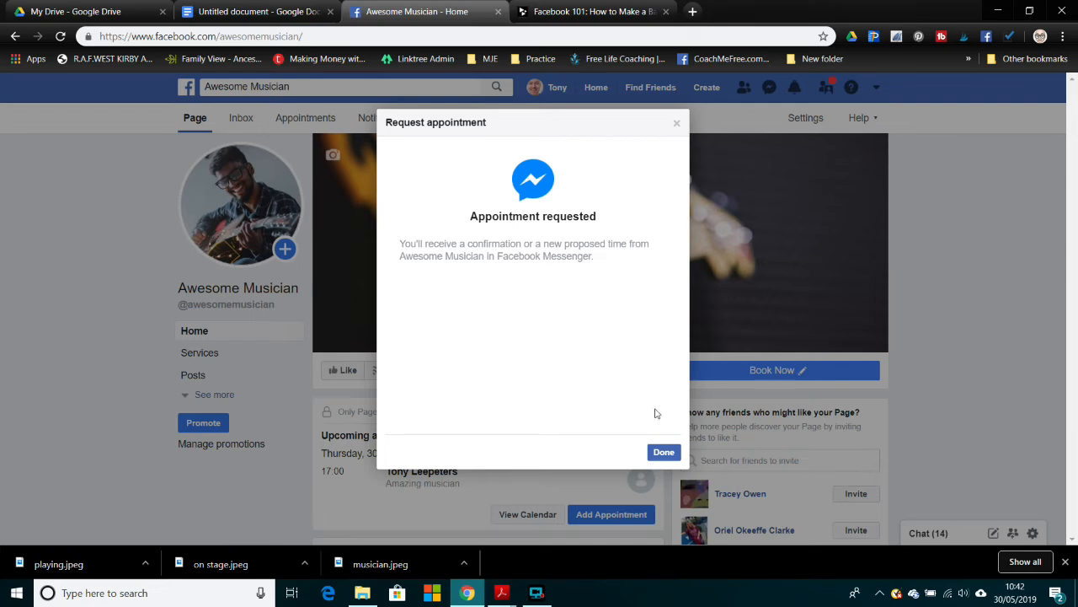
left_click(663, 454)
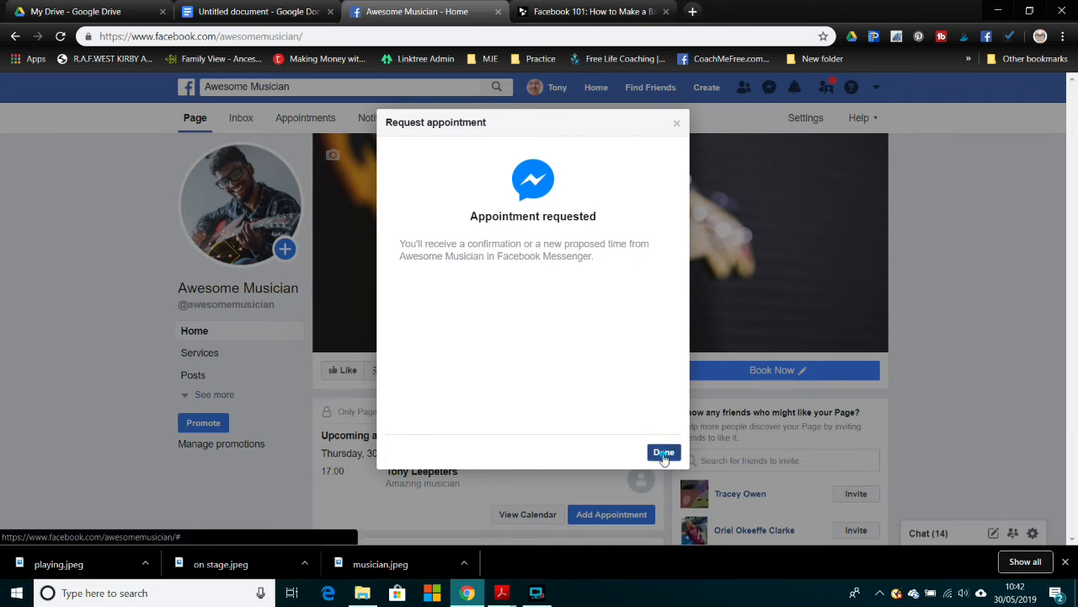
Start a Page post with the greeting "Hi guys," and a second line beginning "Every awesome musician needs an awesome"
scroll(387, 285, "down", 3)
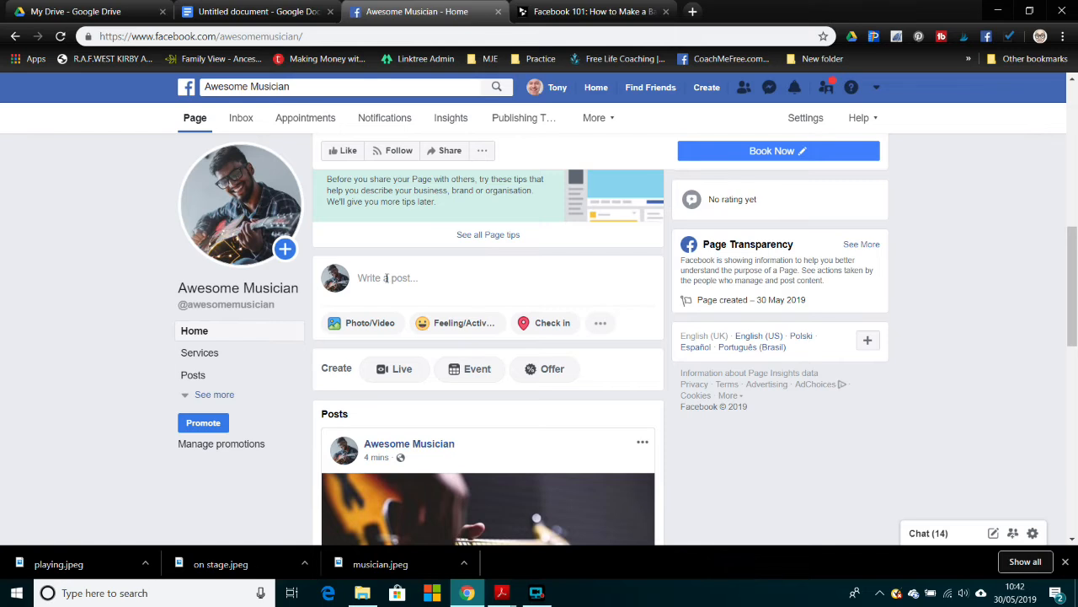
left_click(385, 276)
type("Hi guys,")
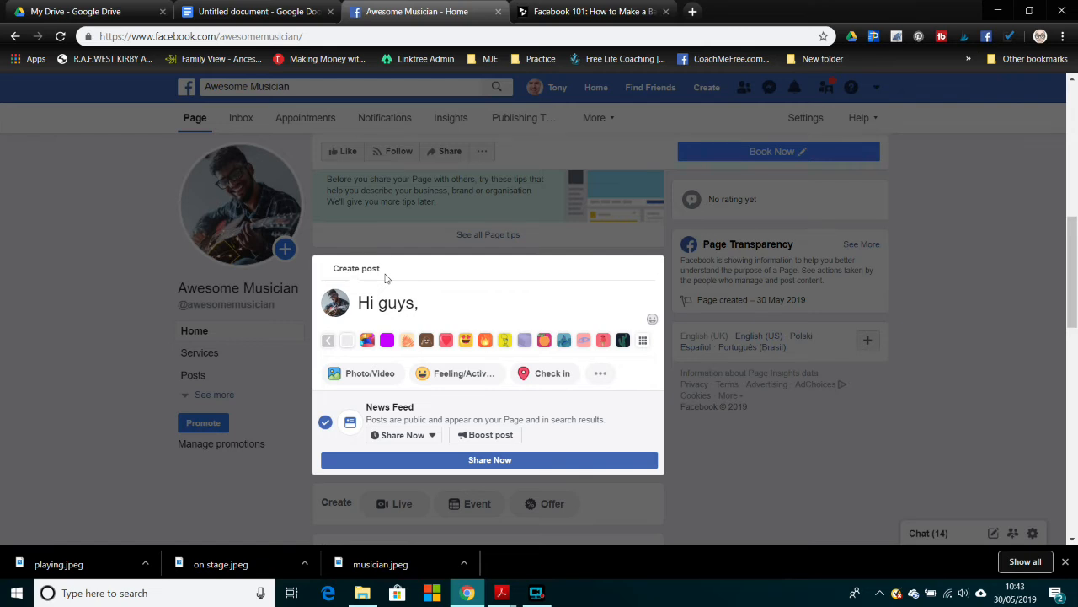
key("Return")
type("An ae")
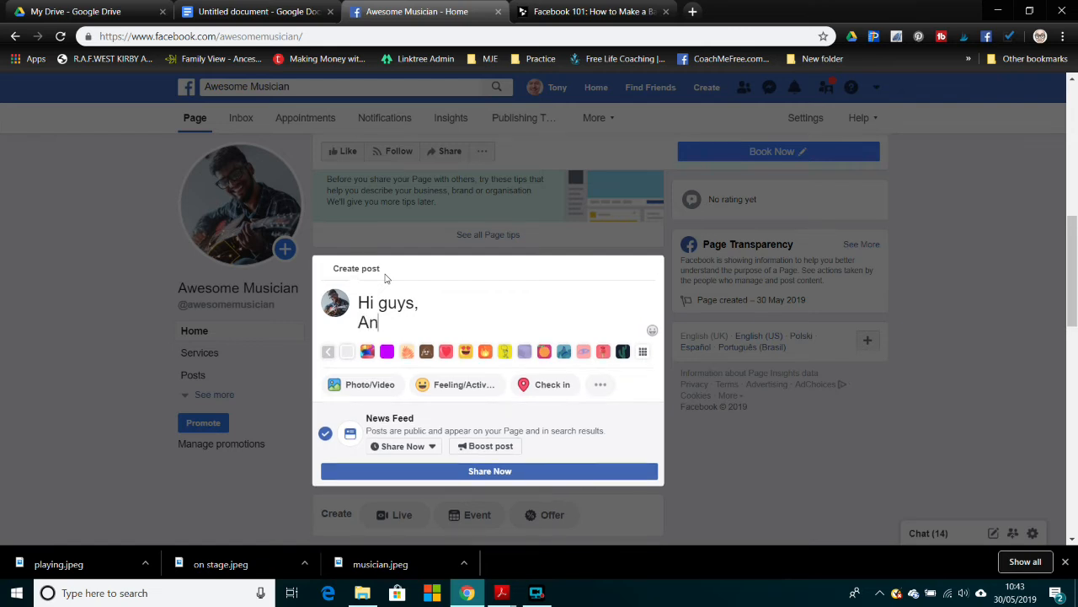
key("BackSpace")
key("BackSpace")
key("BackSpace")
key("BackSpace")
key("BackSpace")
type("Every awesome m")
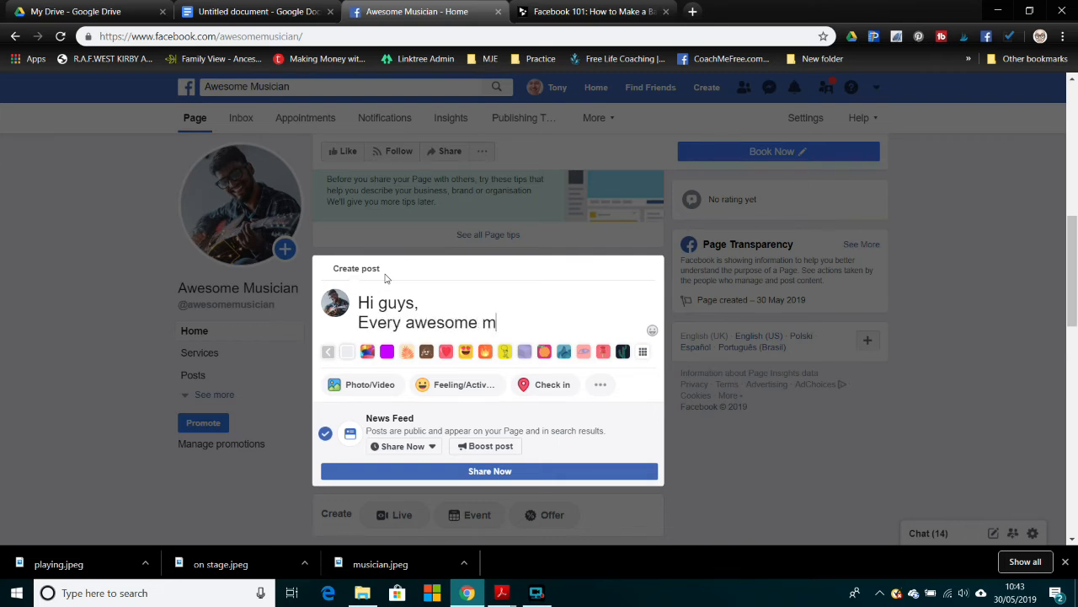
type("usician needs a")
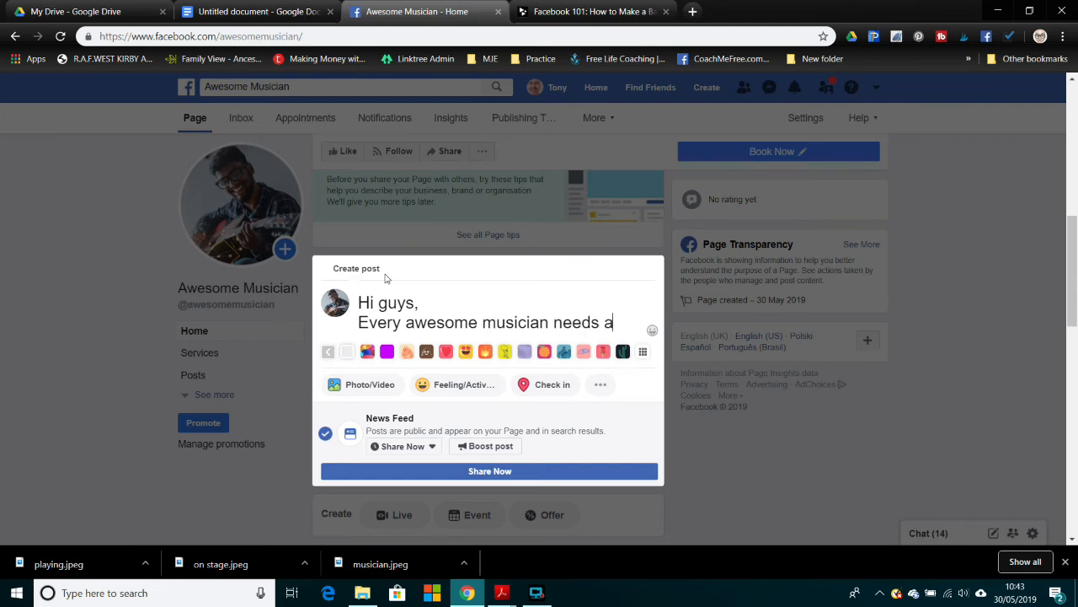
type("n awesome ")
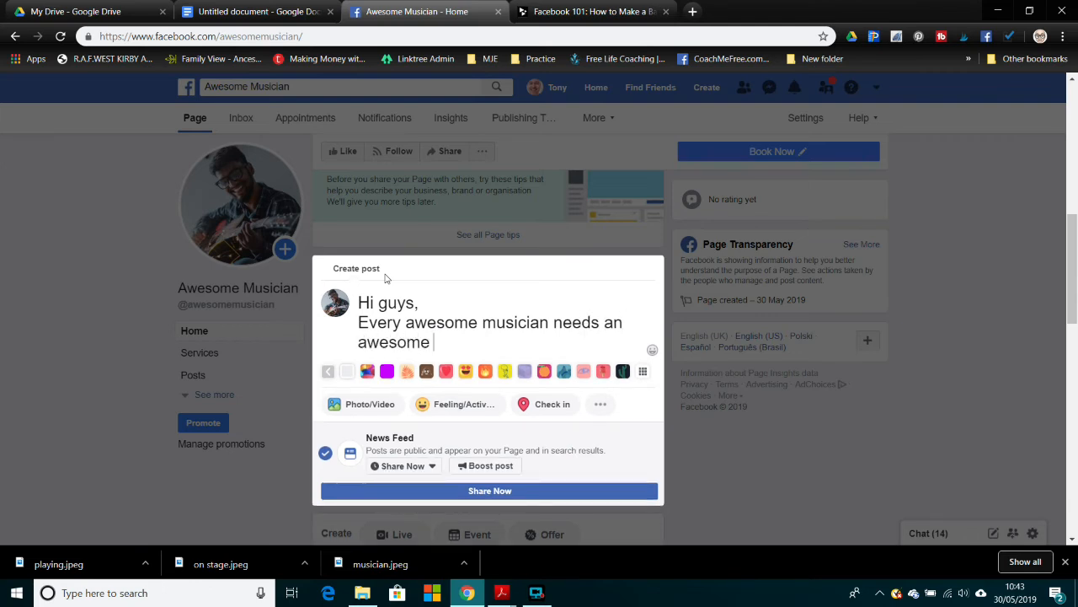
Continue with "facebook page, so here's mine!", promise frequent studio and stage content, ask for likes and shares, and end with "Let's spread the awesomeness!"
type("facebook page")
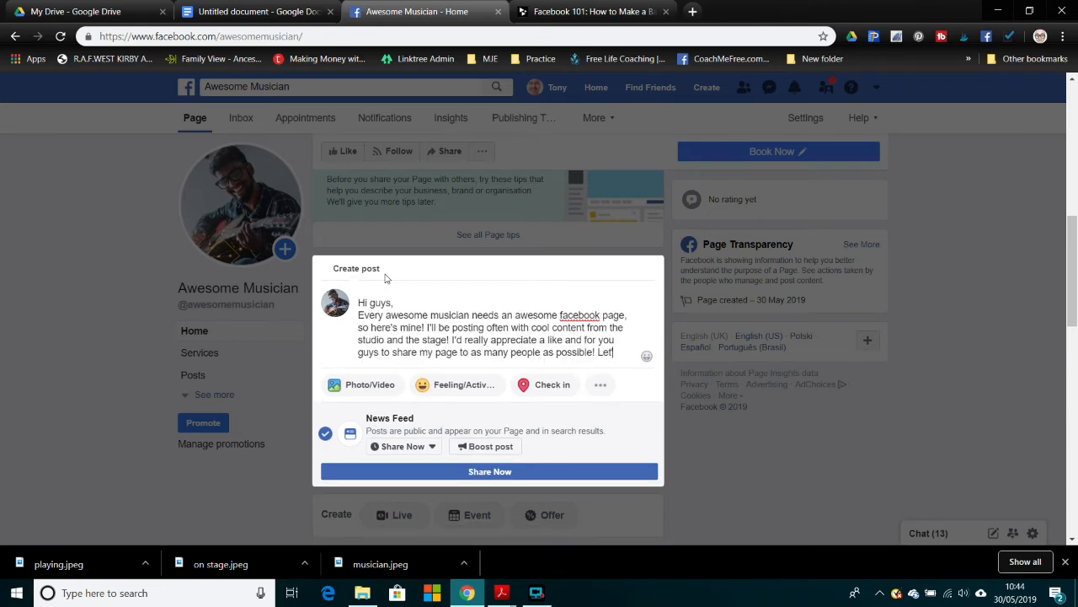
type("'s spread the a")
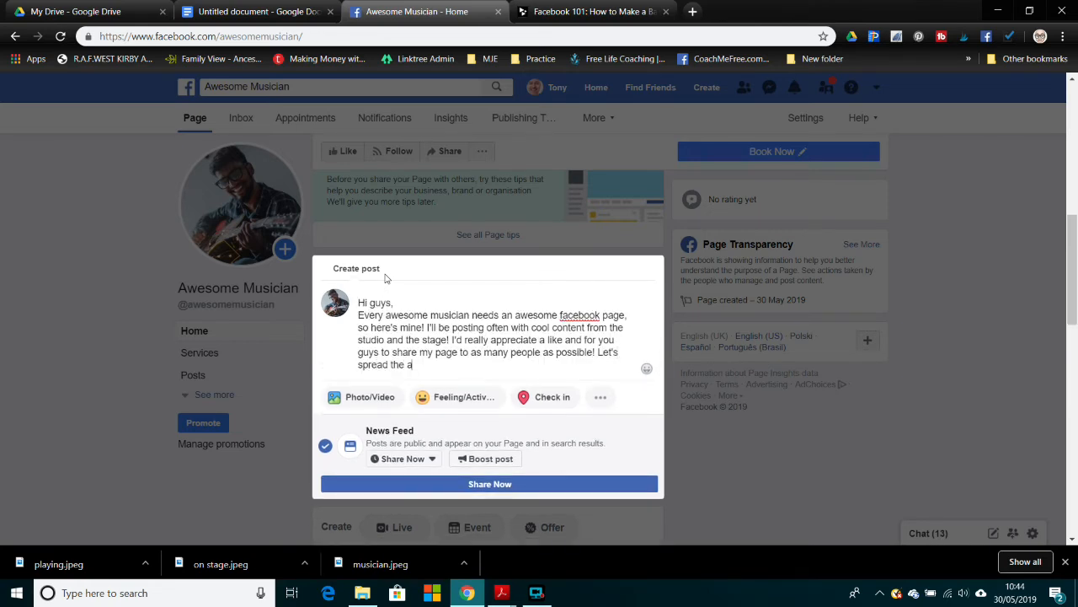
type("wesomeness!")
Choose Now as the post's sharing time and publish it on the Page
left_click(424, 465)
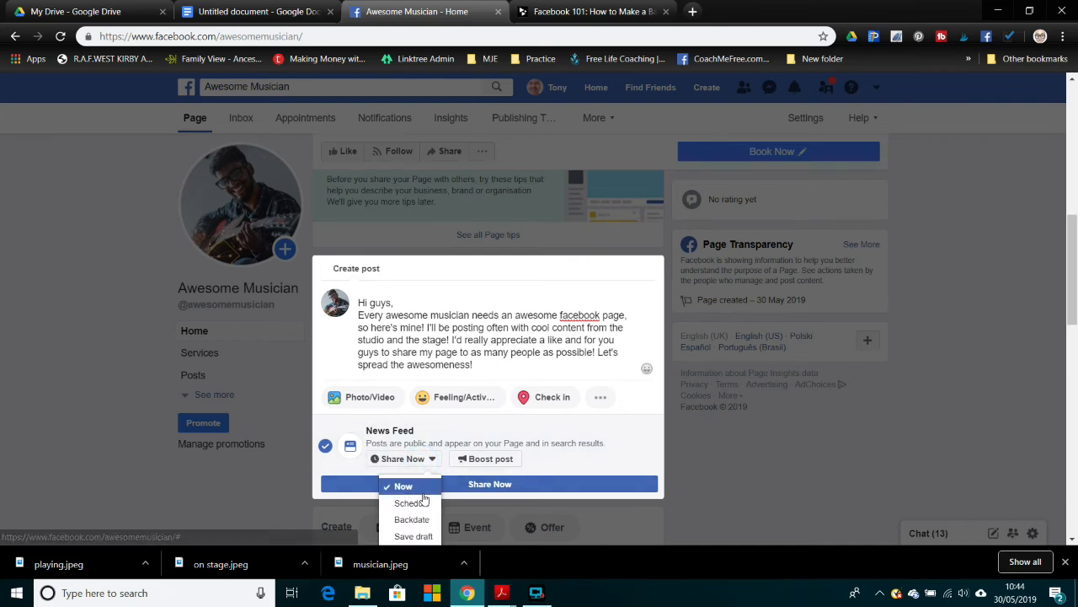
left_click(426, 493)
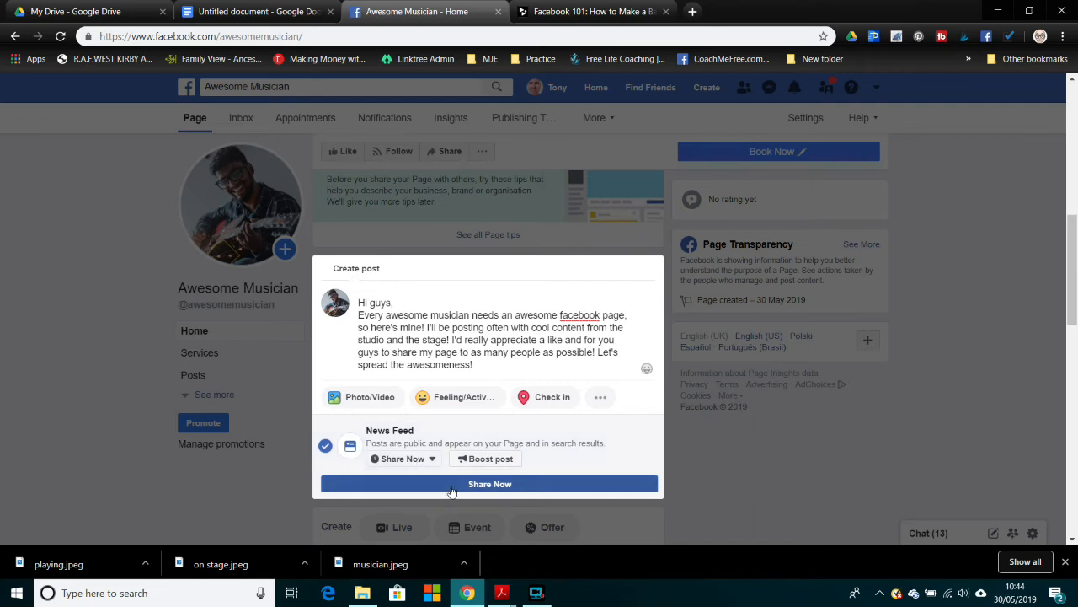
left_click(451, 484)
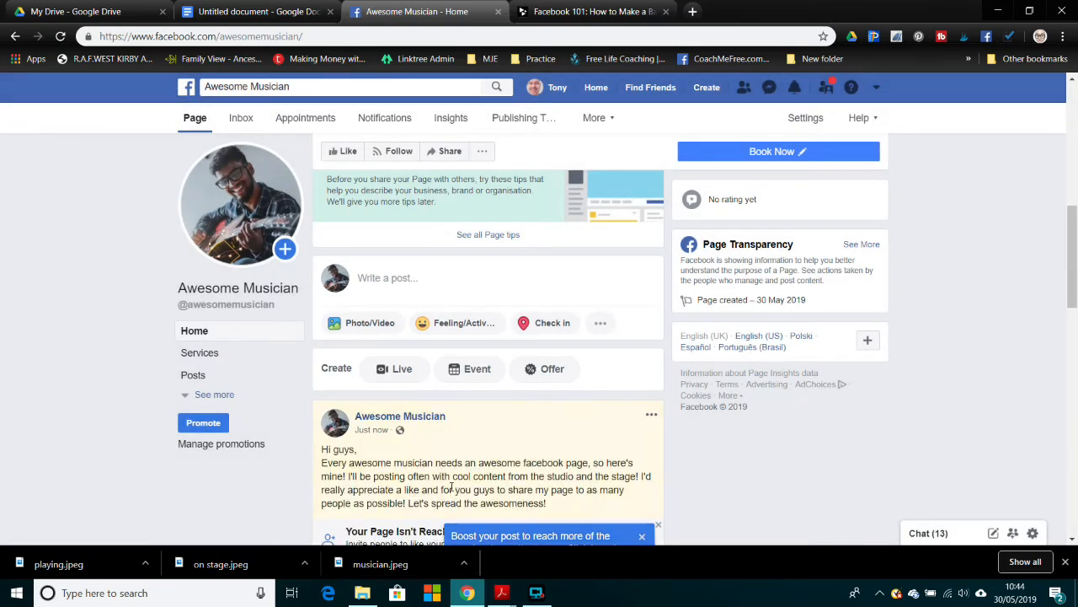
scroll(453, 487, "down", 2)
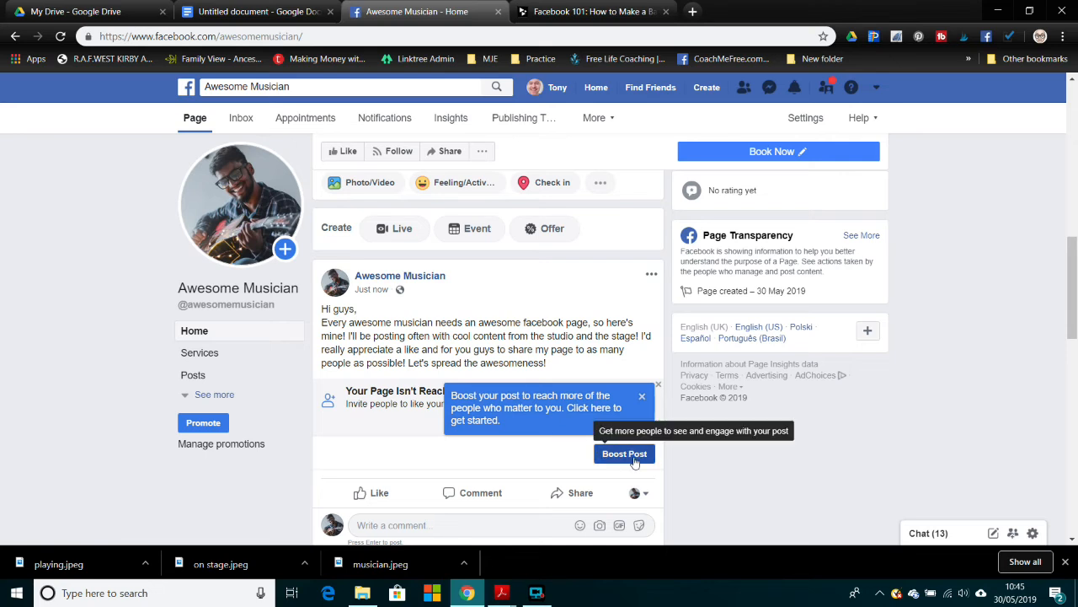
Write a new Page post: "Had a blast on stage at the White Rock recently. Did you come see me? Tell me about it below."
left_click(642, 396)
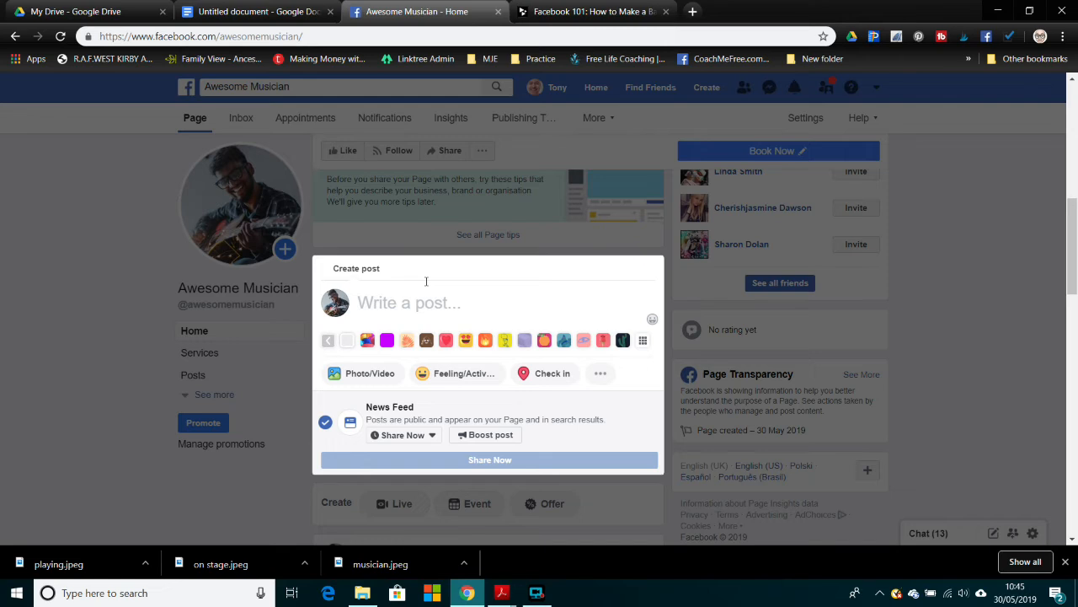
type("Had a blast on stage at the White Rock recently. Did you come see me? Tell me about it below.")
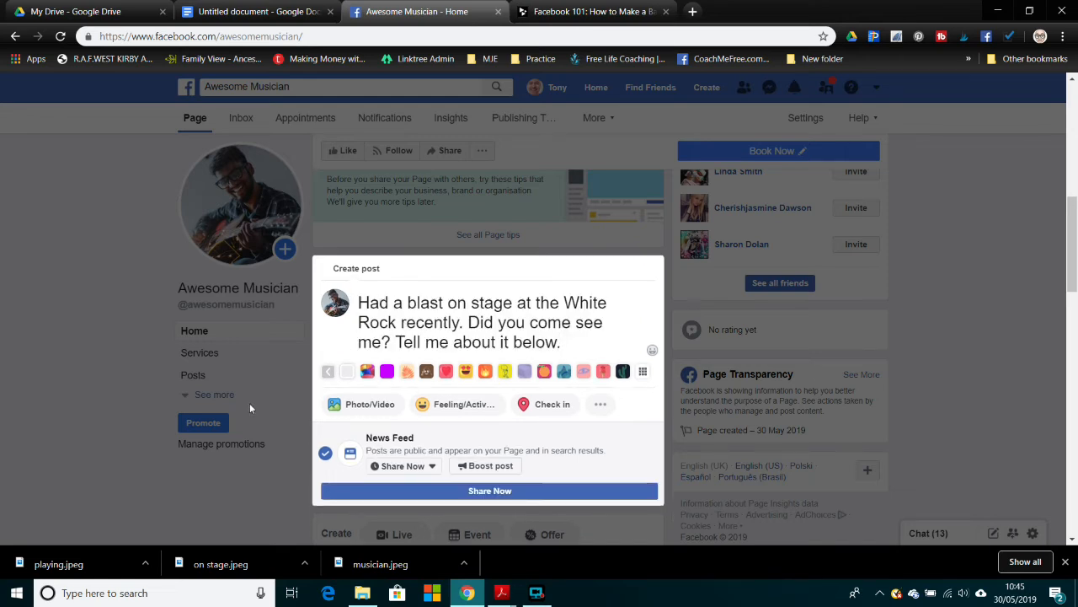
Attach the "on stage" photo from the pexels pictures folder to the post through the photo/video upload
left_click(358, 406)
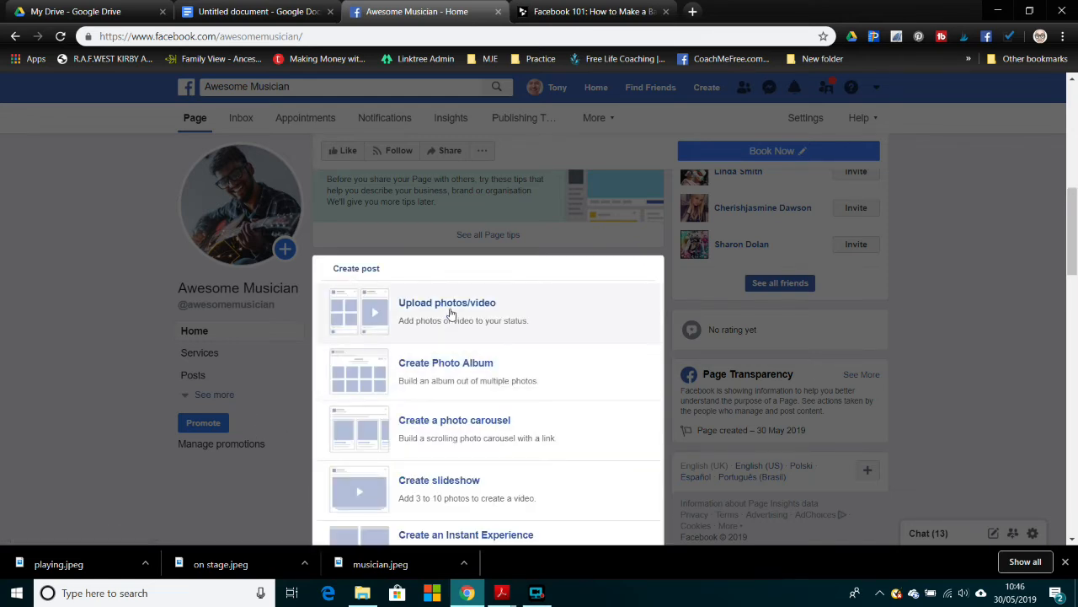
scroll(491, 368, "down", 2)
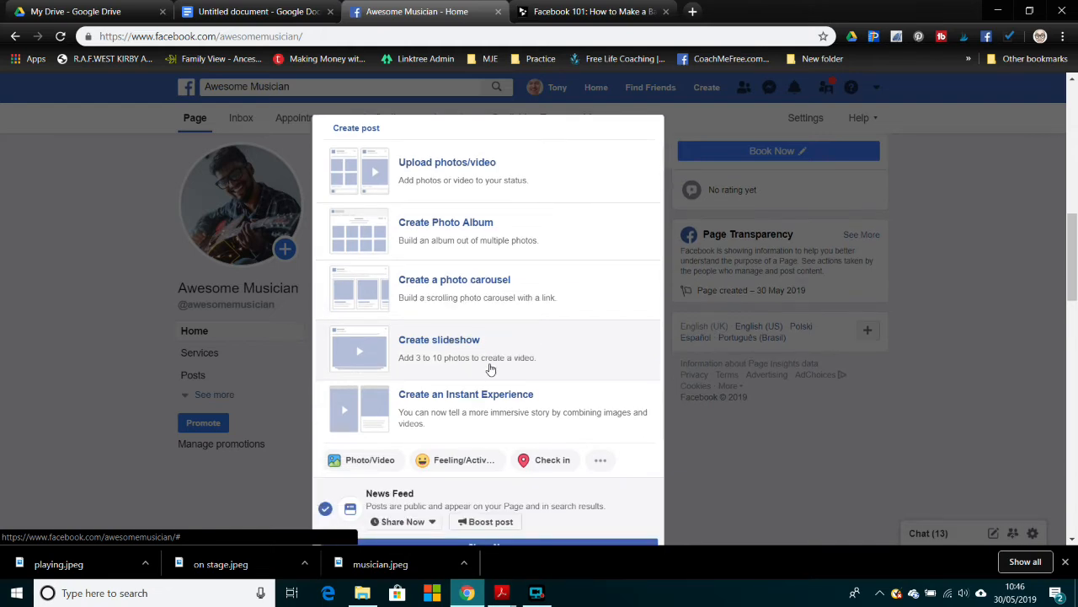
scroll(489, 368, "up", 2)
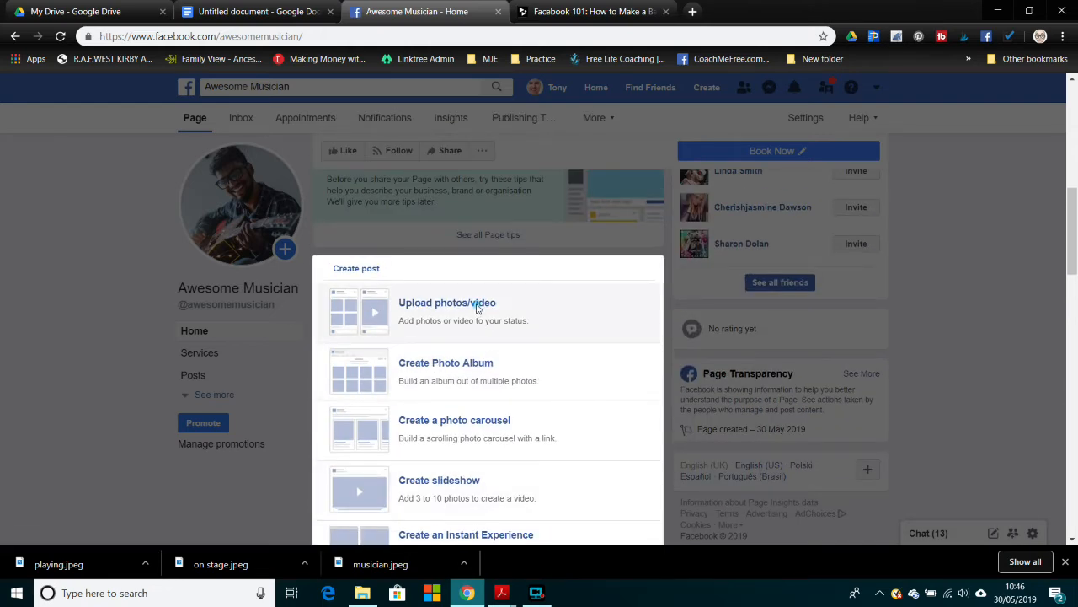
left_click(477, 305)
left_click(557, 323)
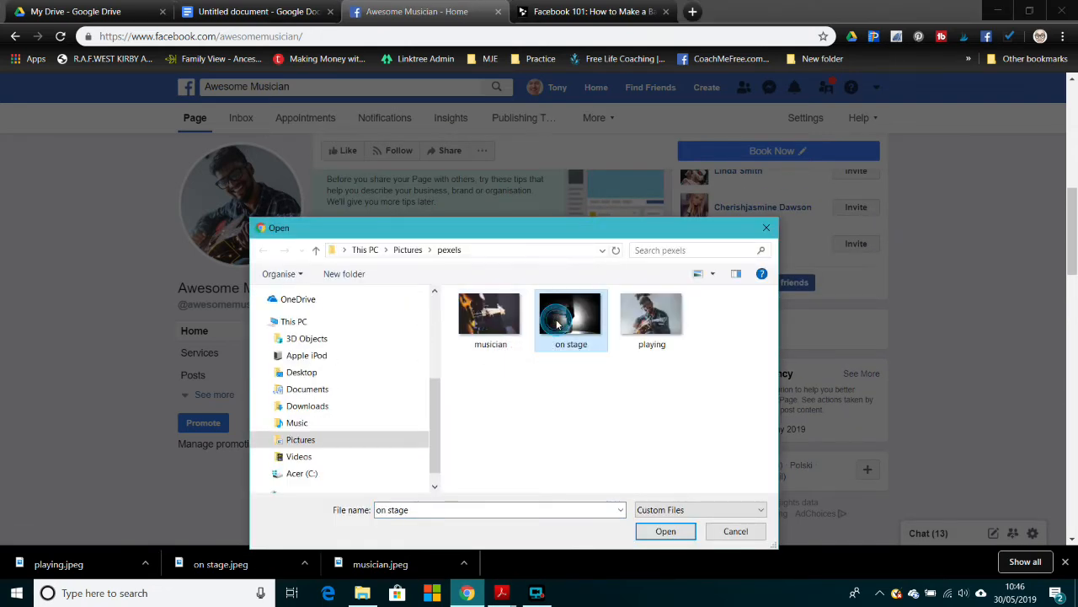
left_click(665, 530)
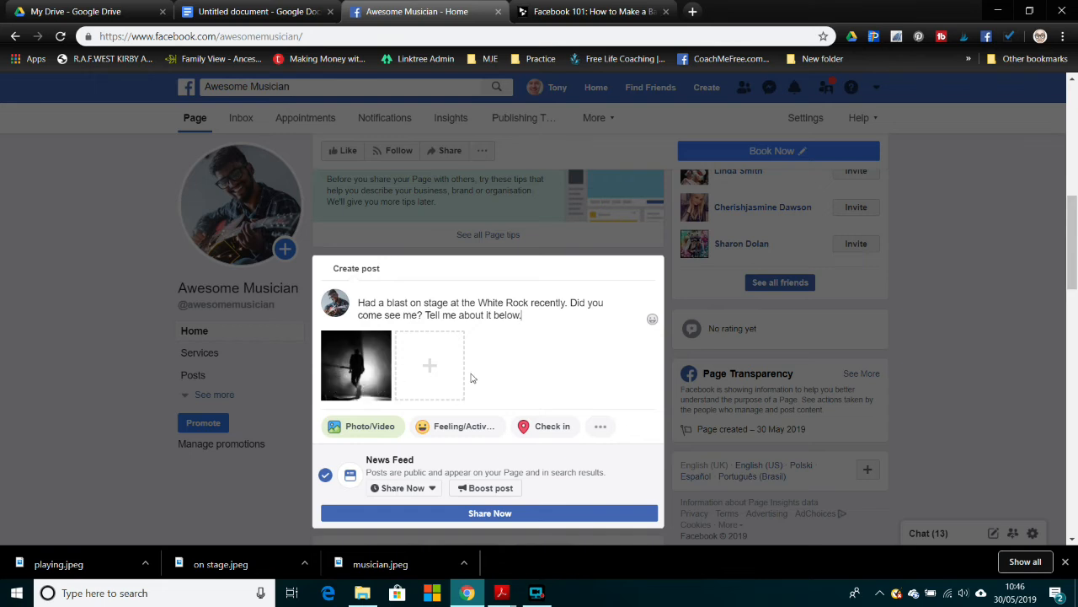
Schedule the post for publication on 30/5/2019 at 12:00
scroll(479, 380, "down", 1)
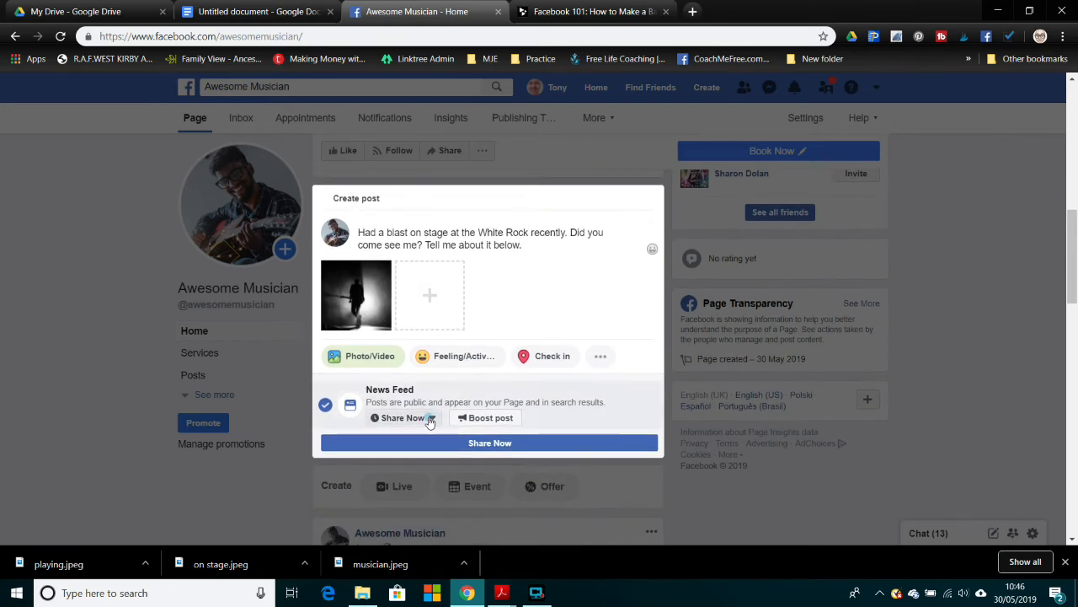
left_click(429, 421)
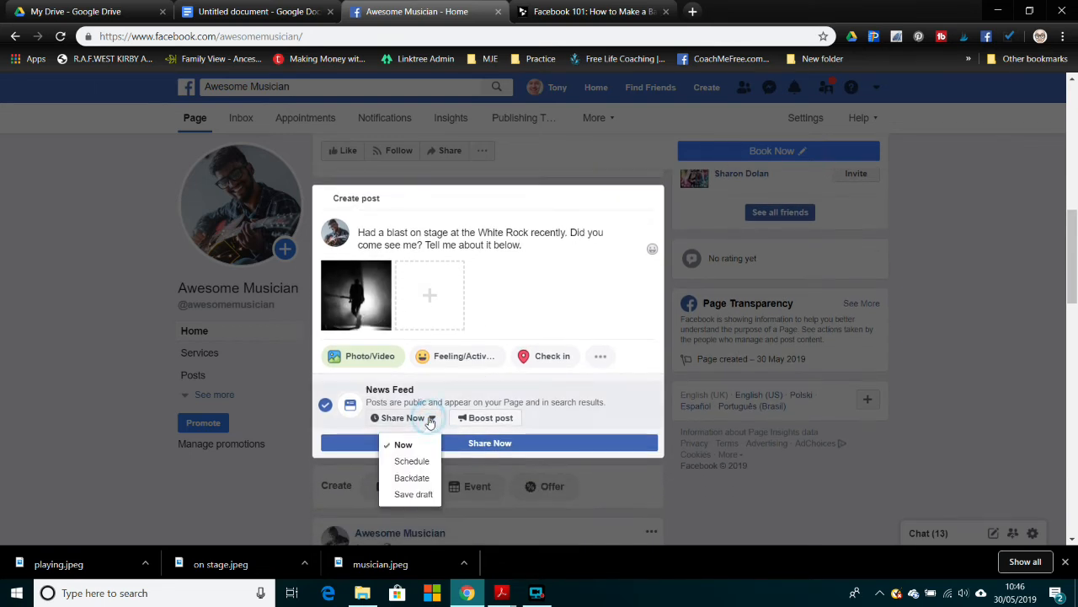
left_click(418, 464)
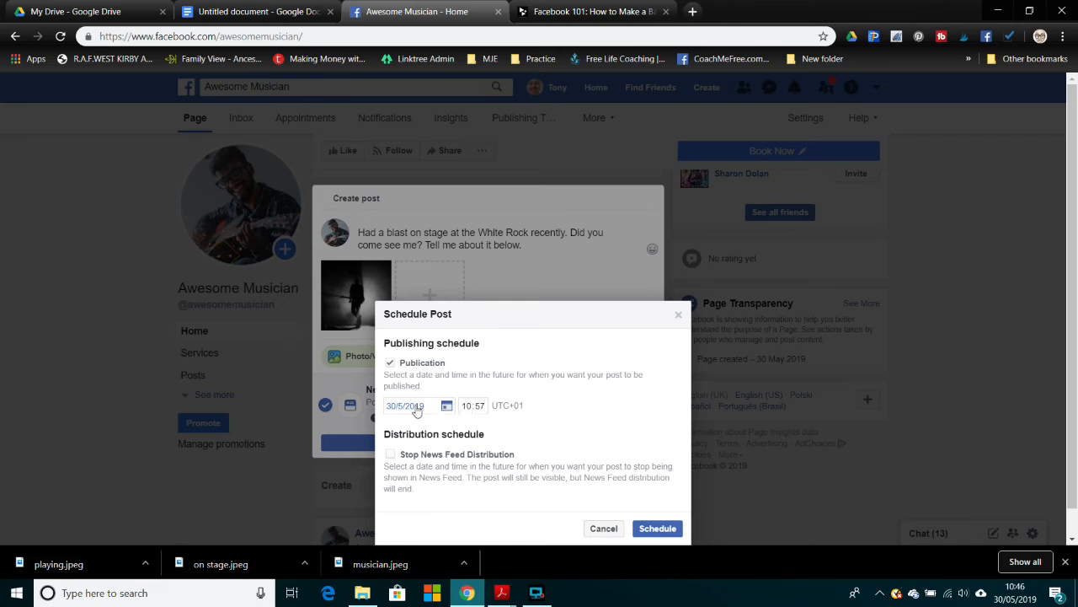
left_click(469, 408)
type("12")
left_click(480, 407)
left_click(514, 406)
left_click(657, 529)
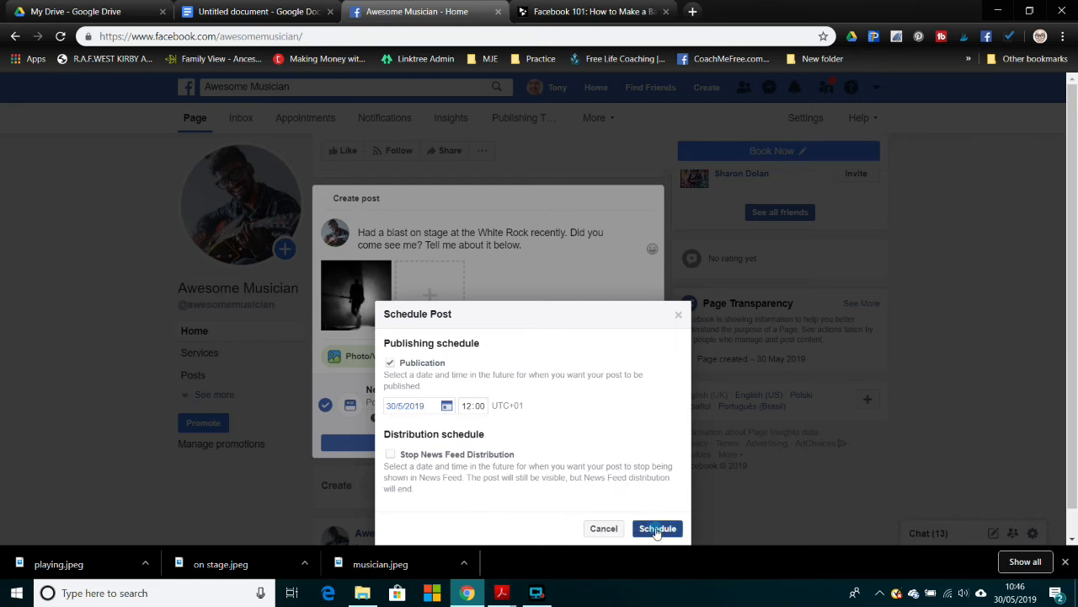
left_click(556, 446)
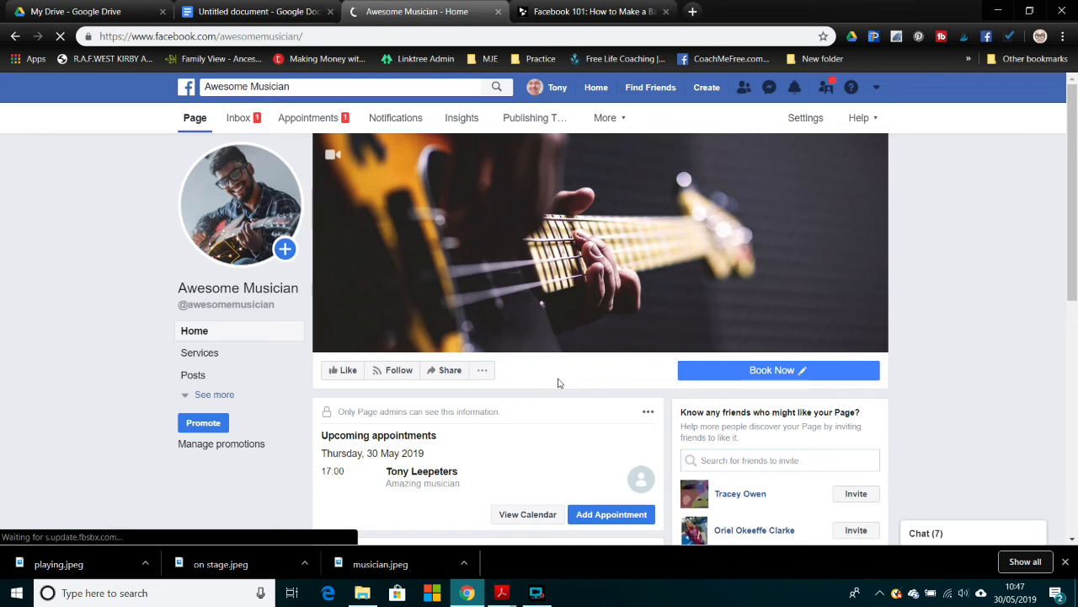
Check the scheduled post in the Page's list of scheduled posts, and return to the Page to look over its feed
scroll(558, 383, "down", 6)
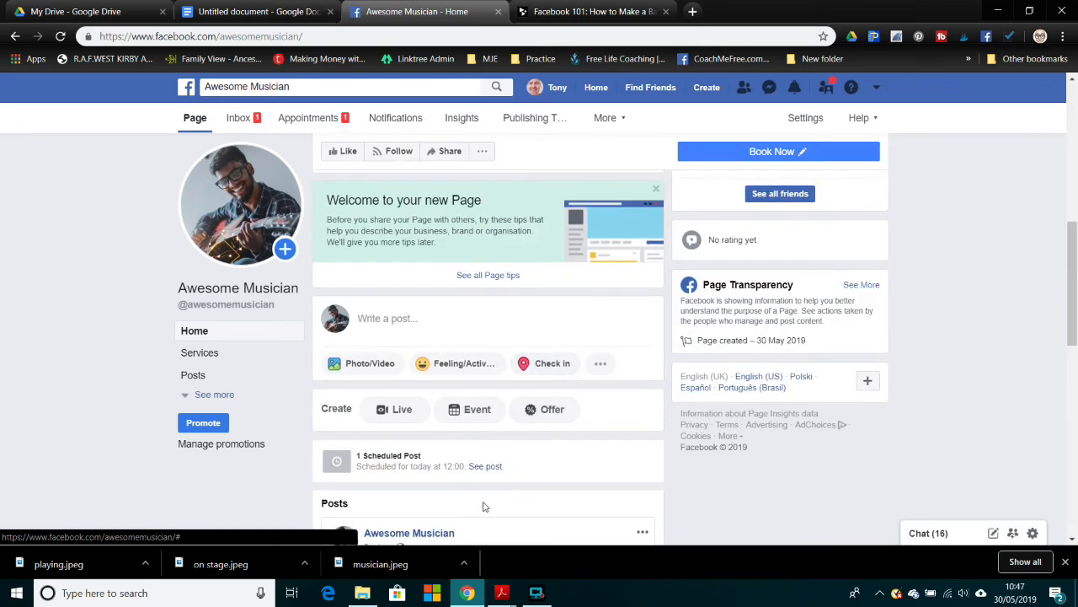
left_click(486, 467)
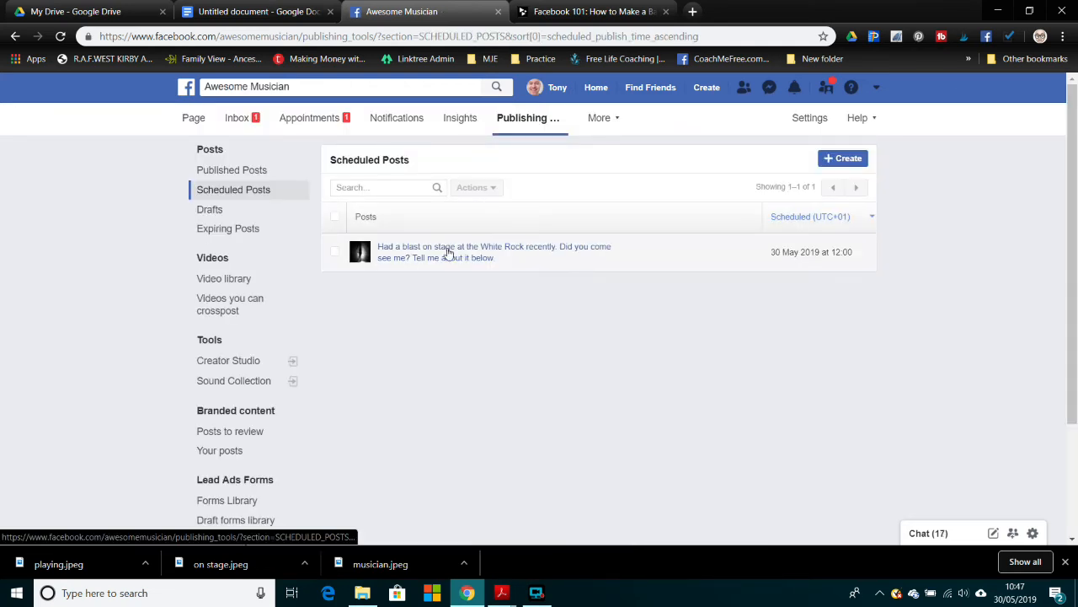
left_click(187, 120)
scroll(479, 353, "down", 5)
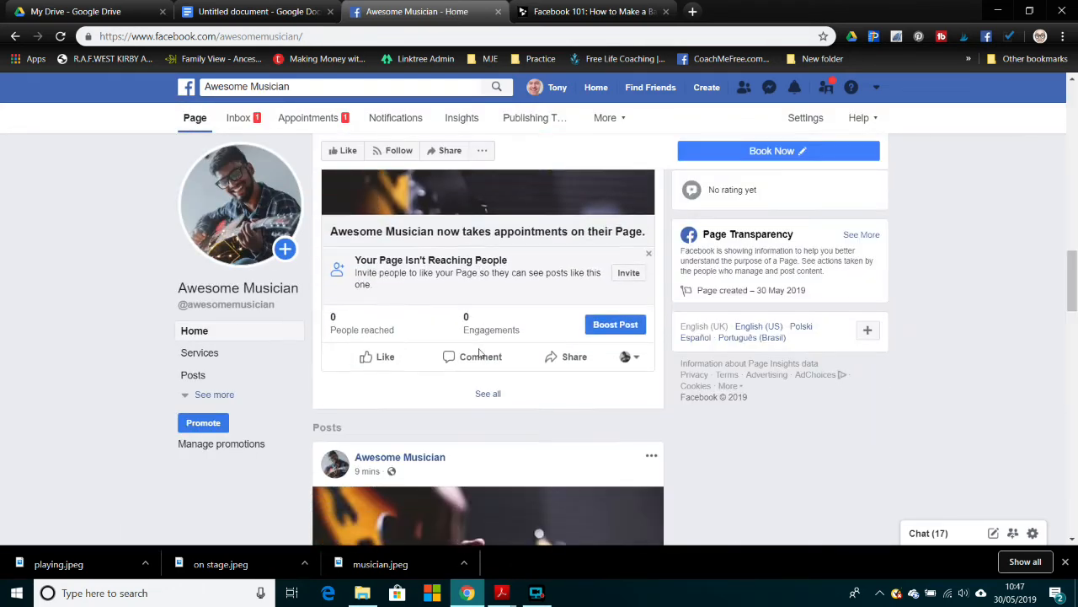
scroll(478, 353, "down", 2)
scroll(478, 354, "up", 10)
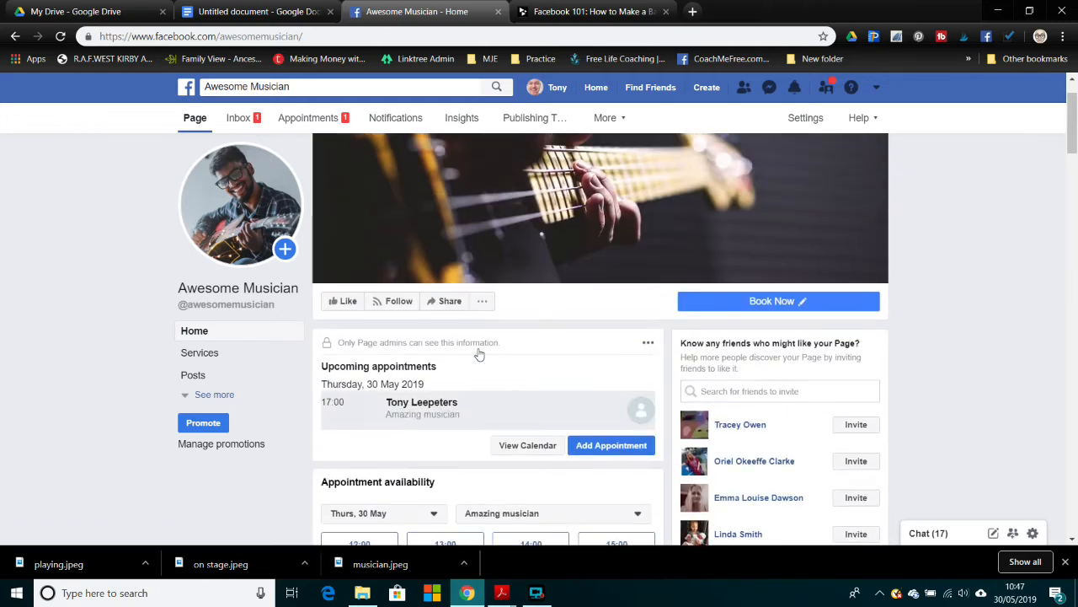
left_click(248, 120)
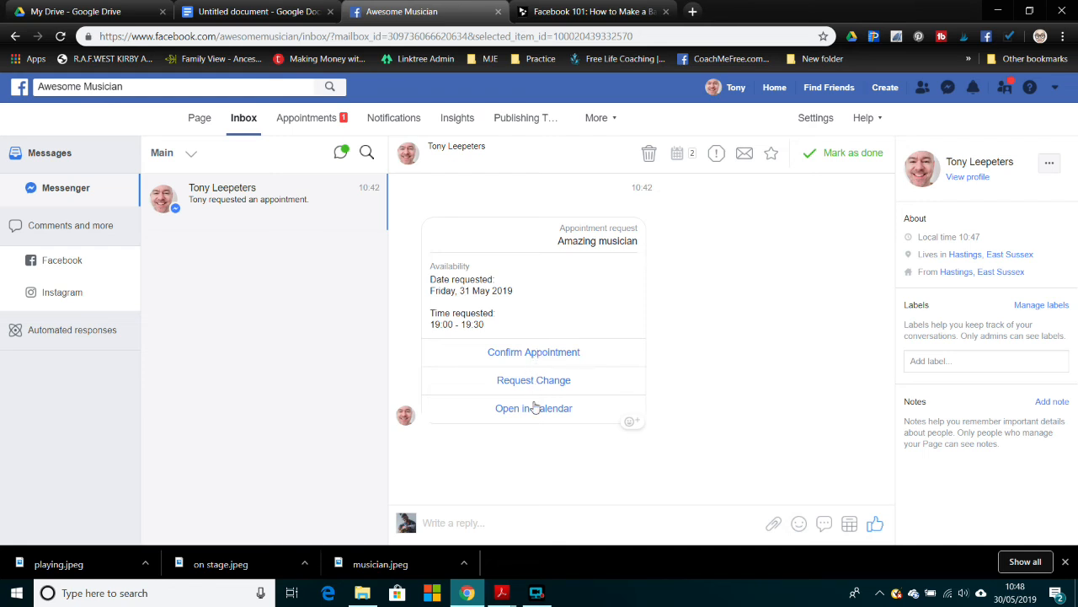
left_click(537, 352)
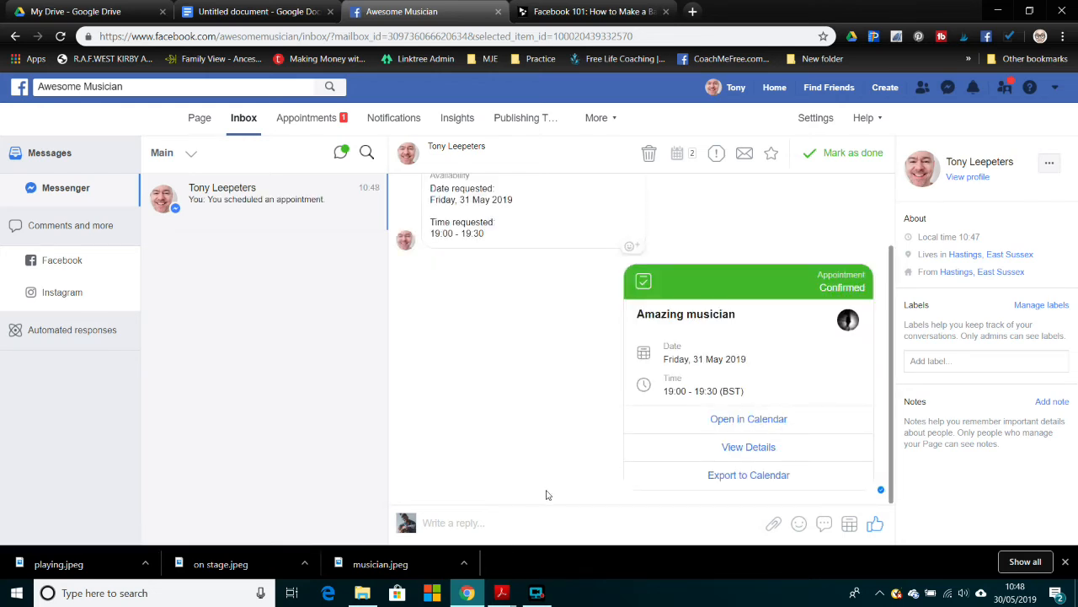
Send the requester the reply "Thanks for booking - I wont let you down." and mark the conversation as done
left_click(510, 523)
type("Thank")
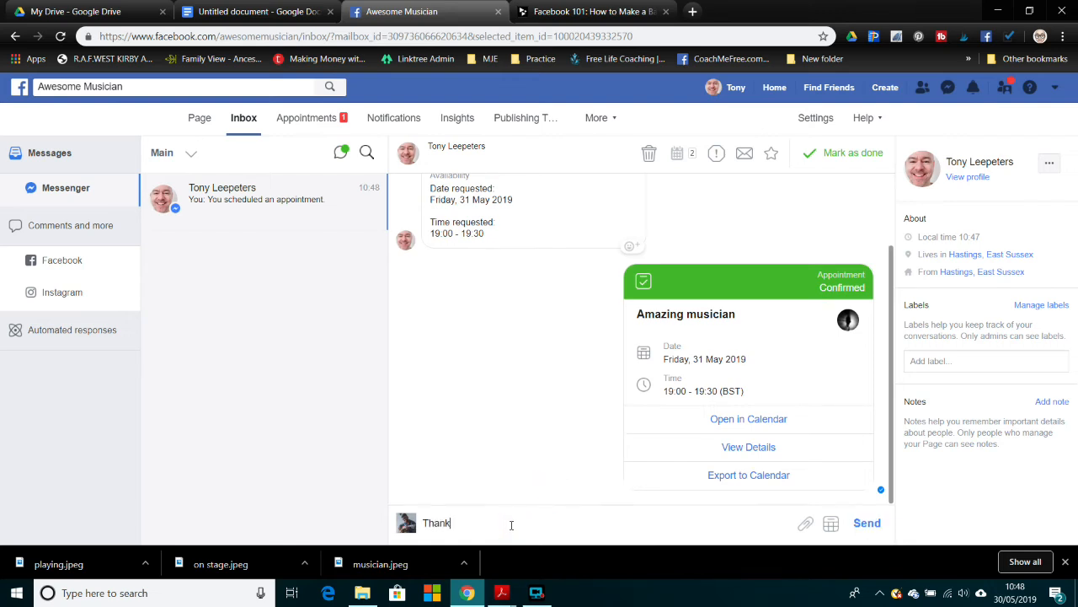
type("s for booking ")
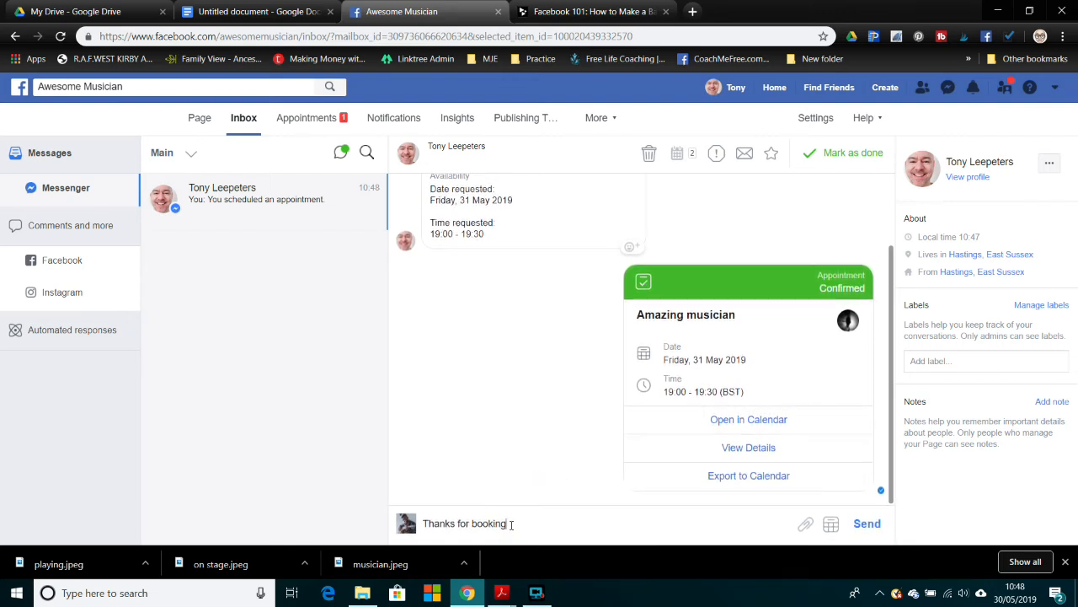
type("- I wont let you don")
type("n")
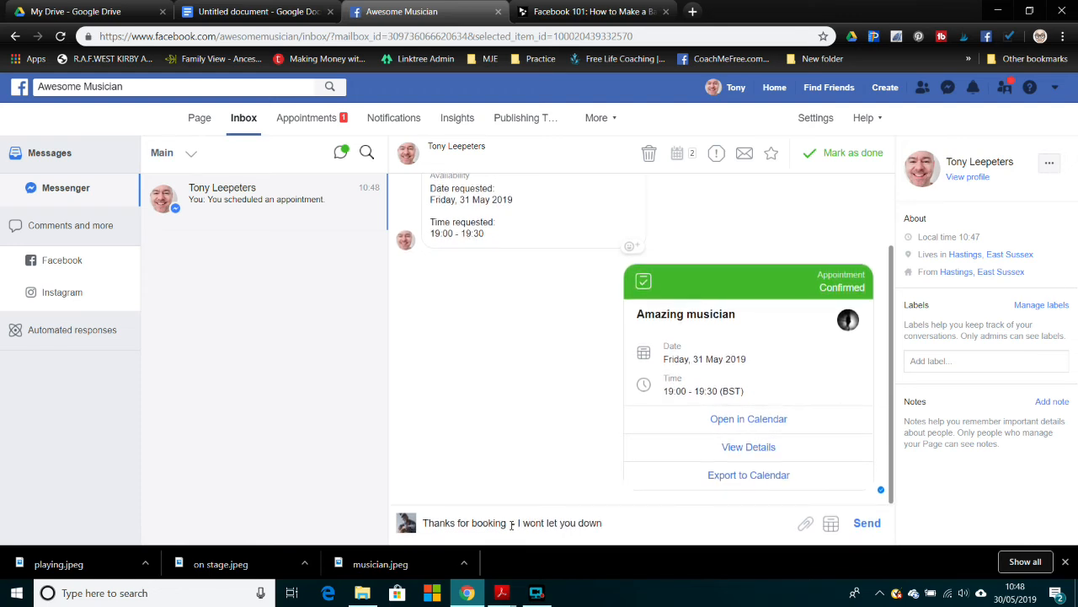
type(".")
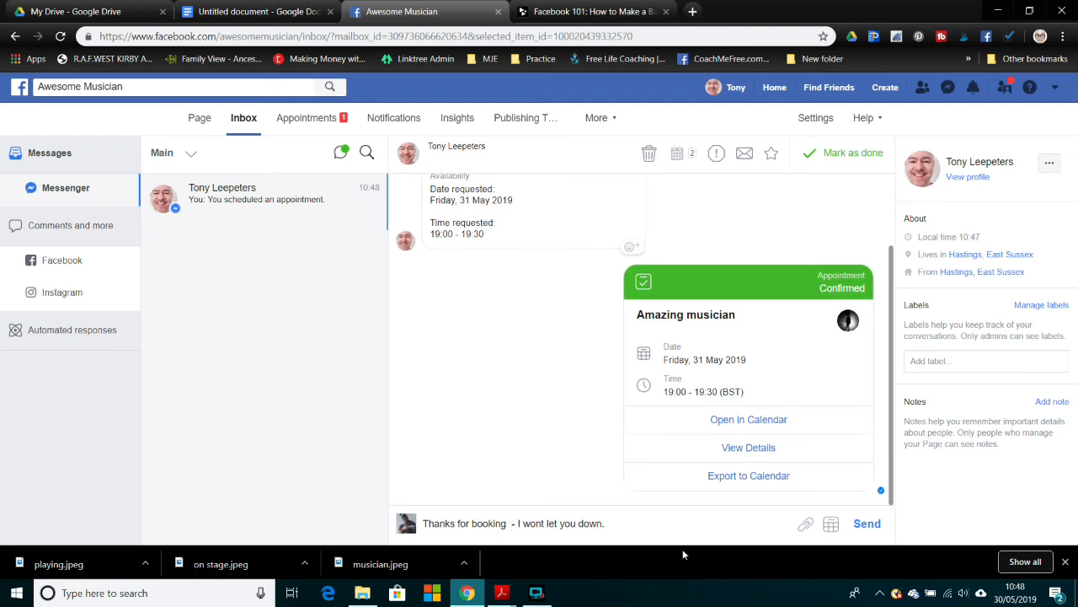
left_click(869, 524)
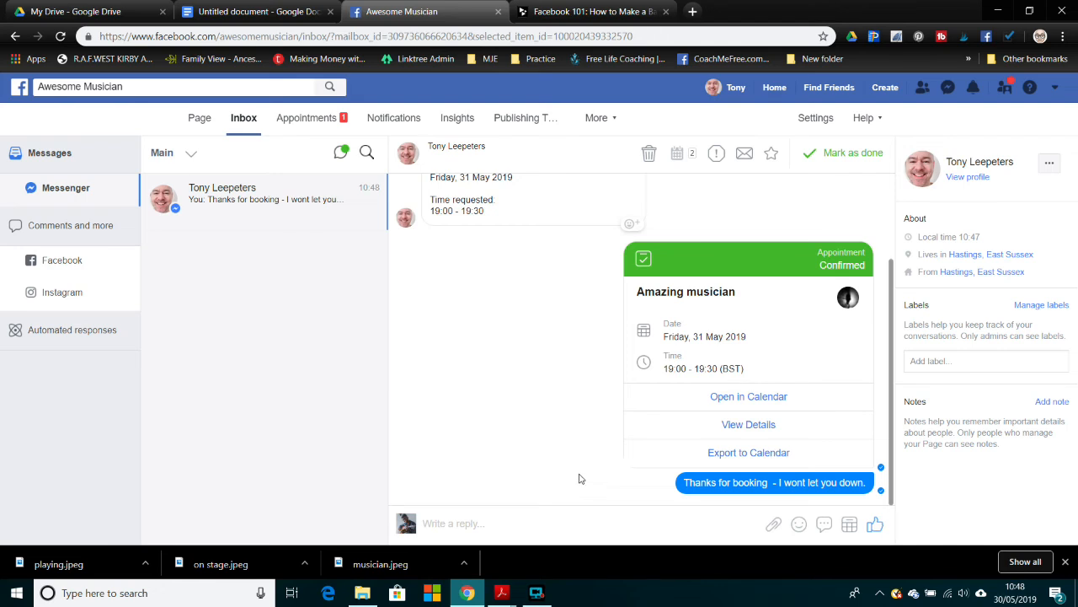
scroll(579, 479, "up", 3)
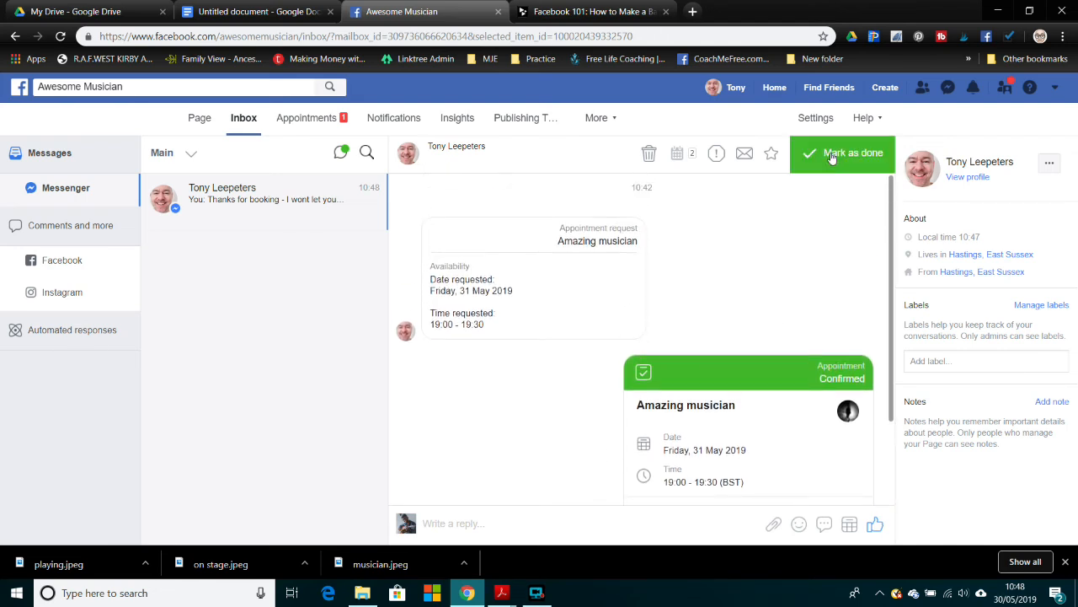
left_click(831, 158)
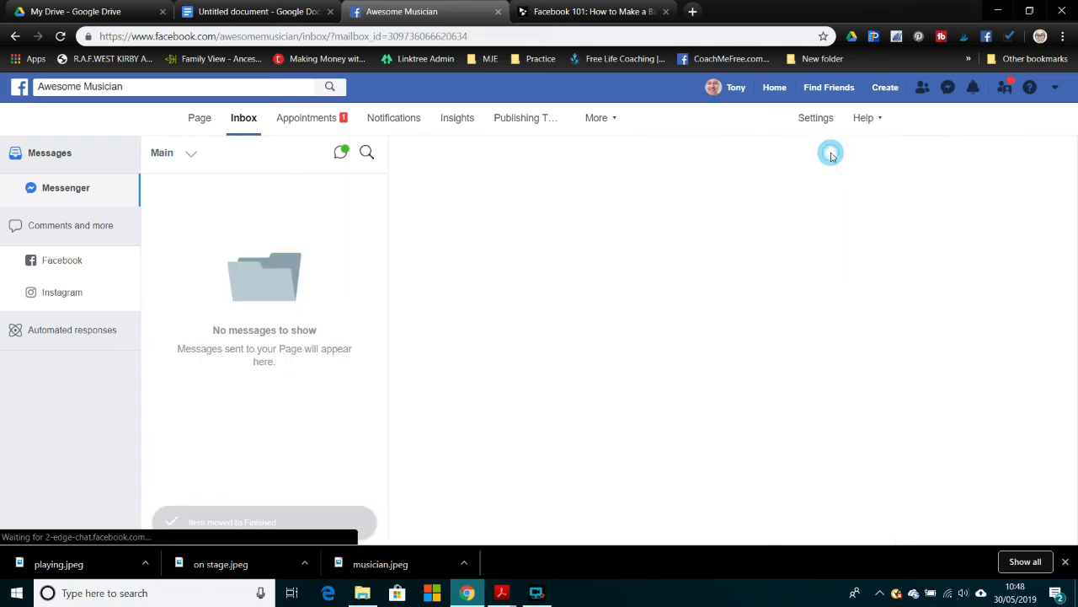
View the Page's appointments calendar for the current week and its notifications
left_click(301, 116)
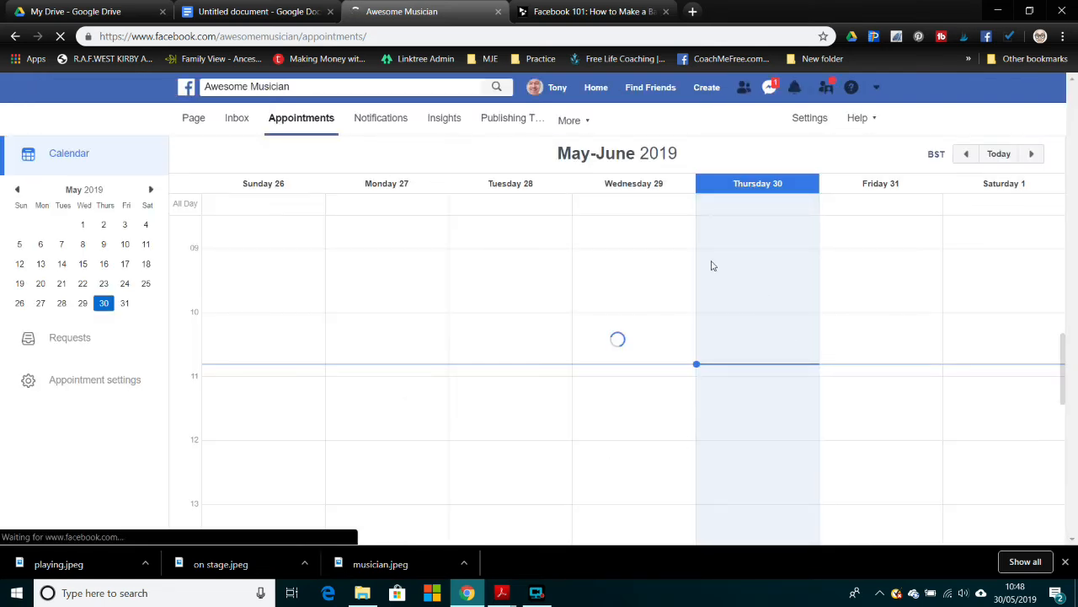
left_click(390, 124)
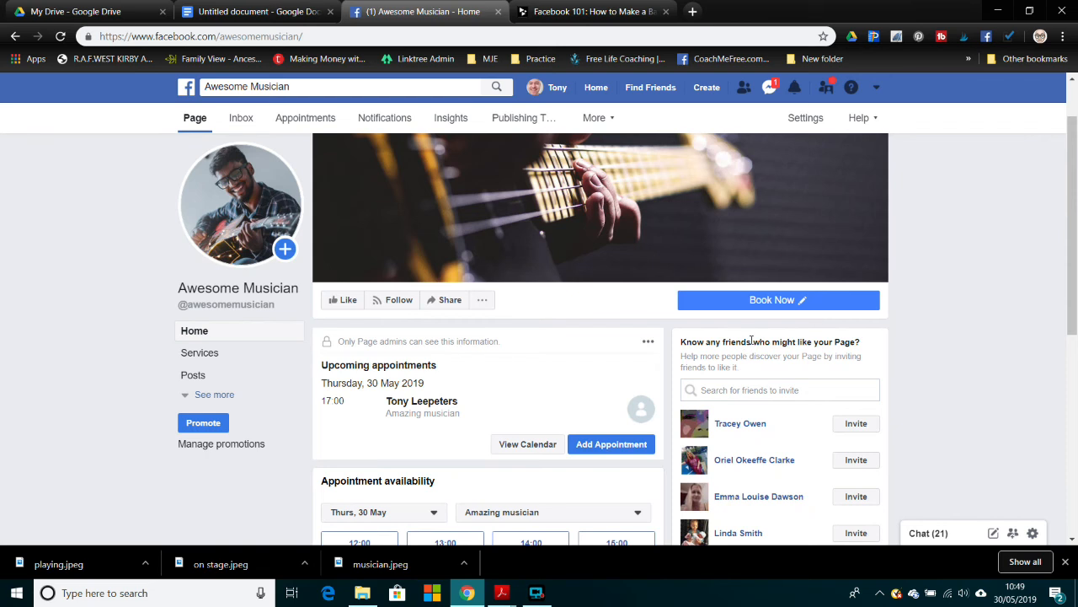
Examine the suggested friends who can be invited to like the Page, along with the Page's appointment sections
scroll(777, 385, "down", 2)
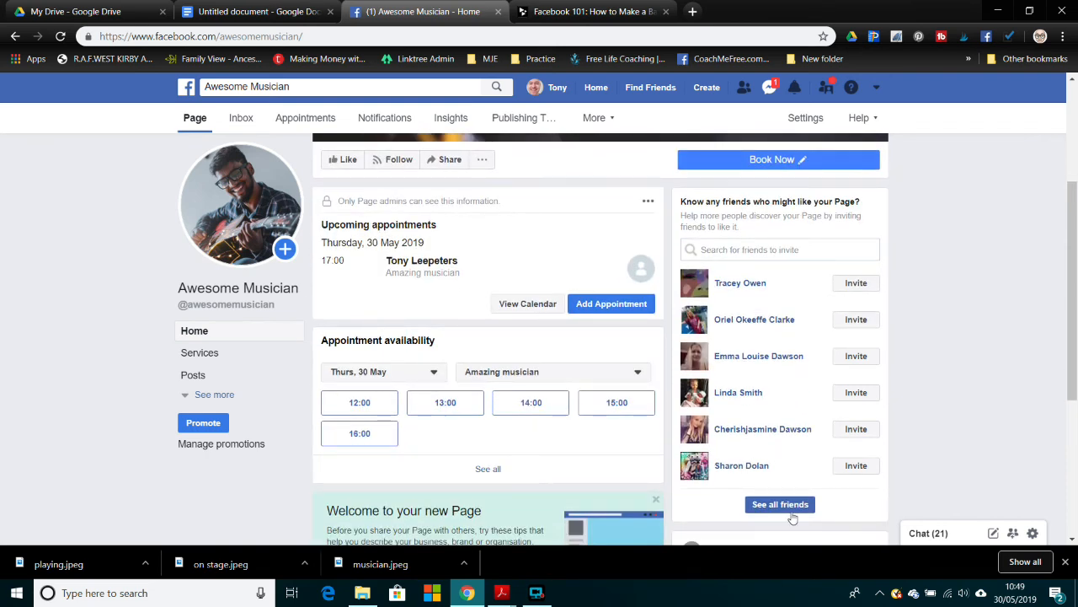
scroll(775, 350, "up", 1)
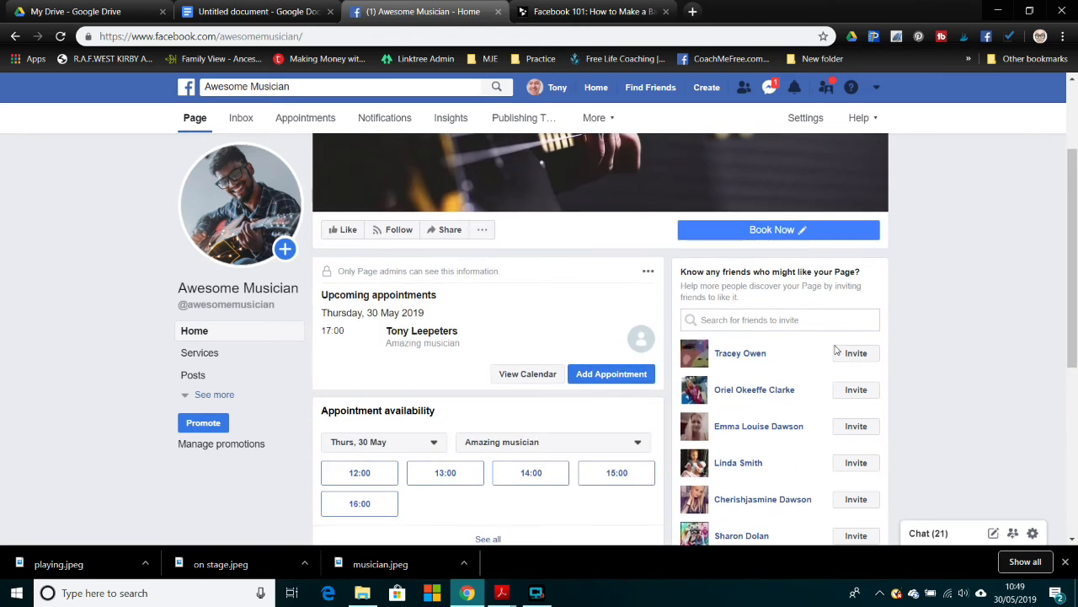
scroll(859, 489, "down", 3)
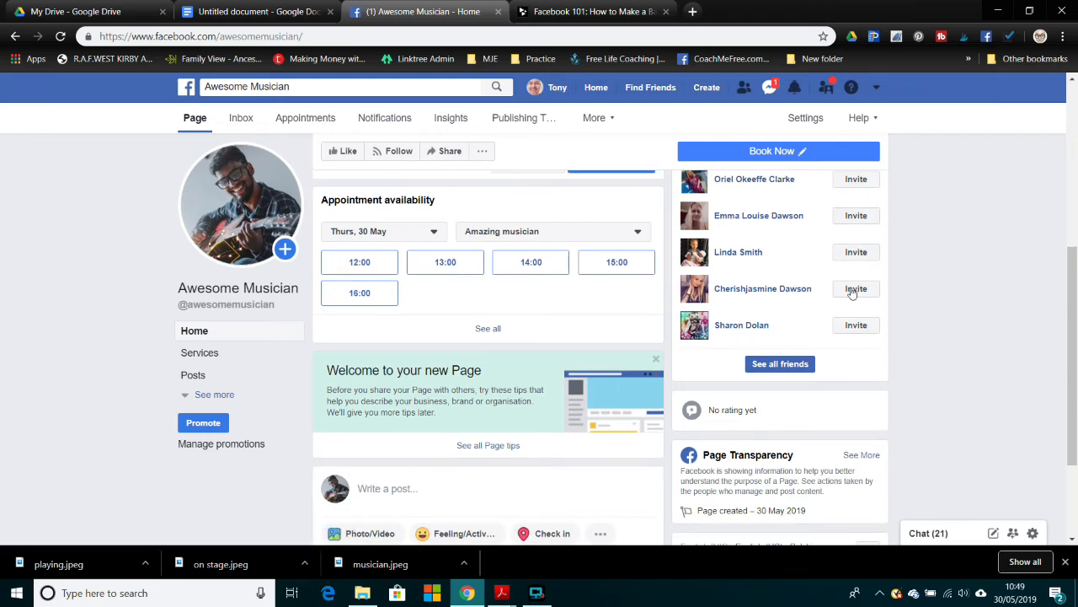
scroll(852, 295, "up", 2)
scroll(853, 360, "up", 1)
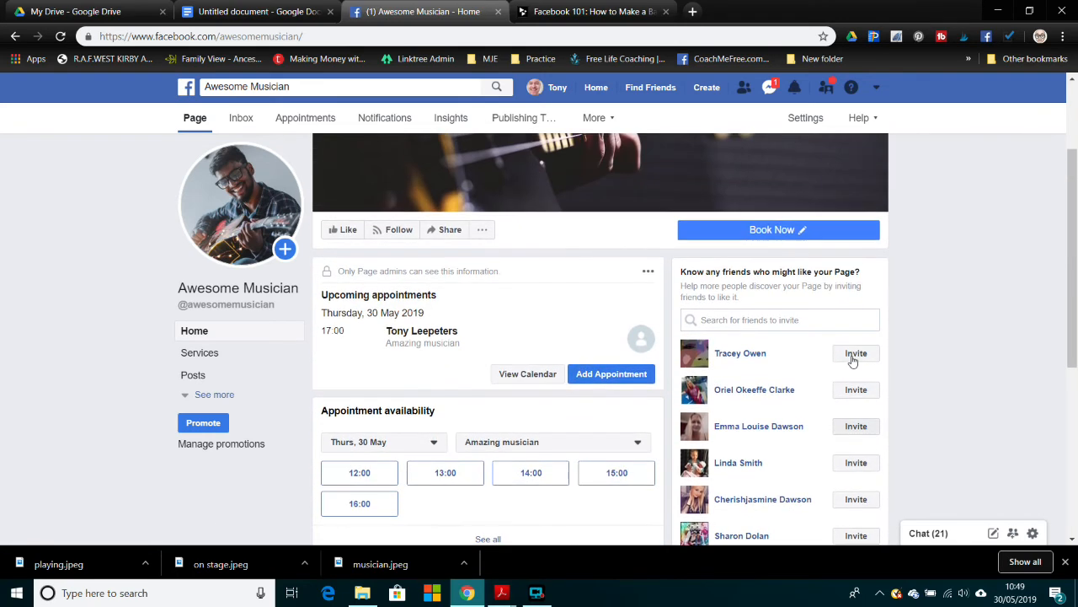
scroll(853, 360, "up", 2)
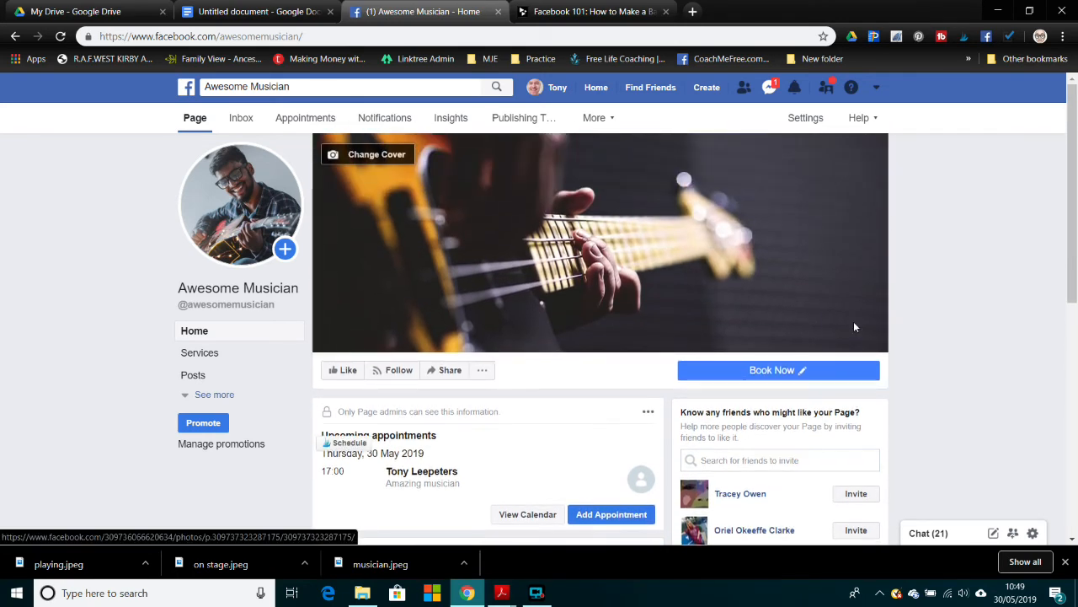
scroll(854, 321, "down", 4)
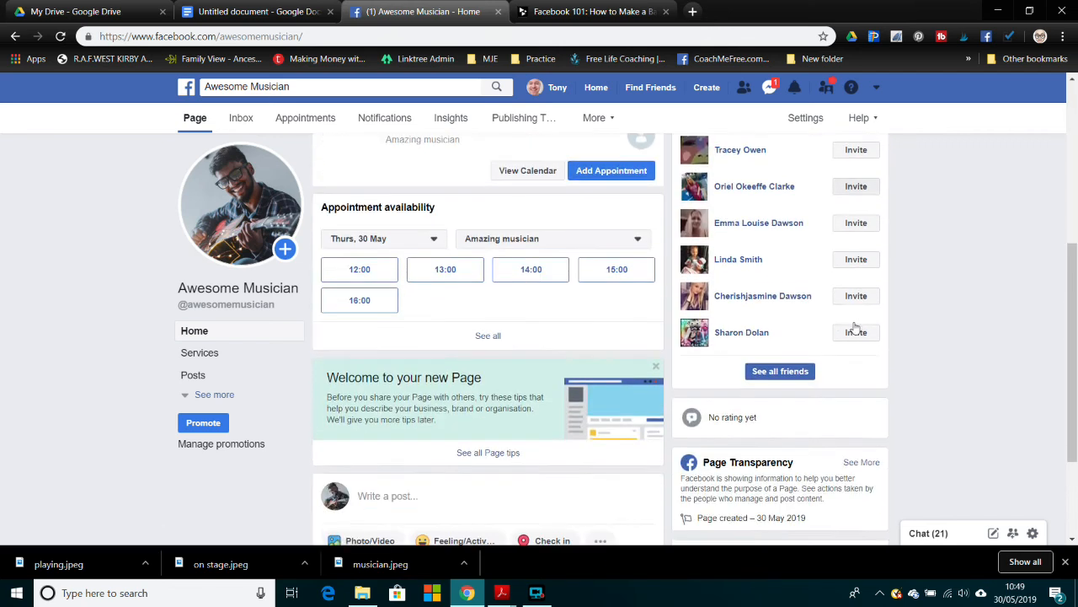
scroll(855, 328, "up", 3)
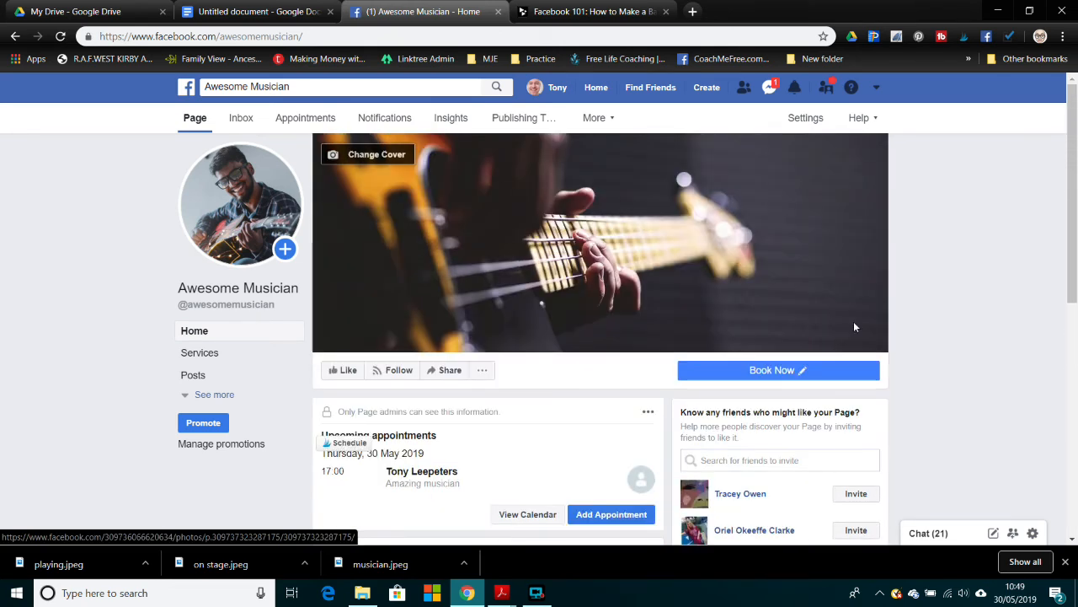
Examine the Page's Services section with the existing service listing, and its published posts
left_click(200, 352)
scroll(354, 405, "down", 2)
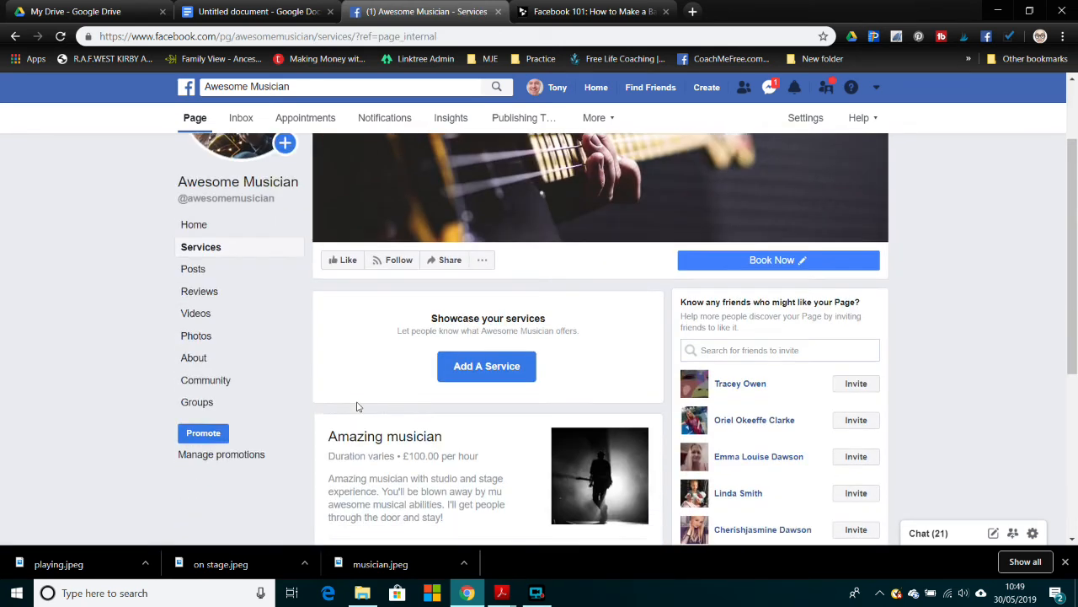
scroll(379, 406, "down", 2)
scroll(472, 417, "down", 2)
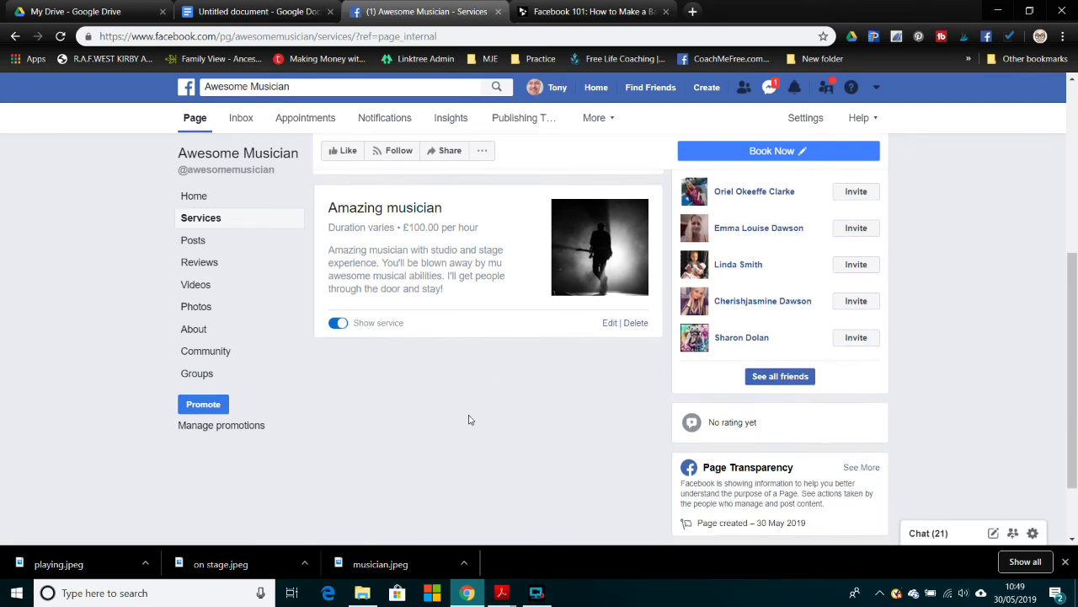
scroll(506, 421, "up", 4)
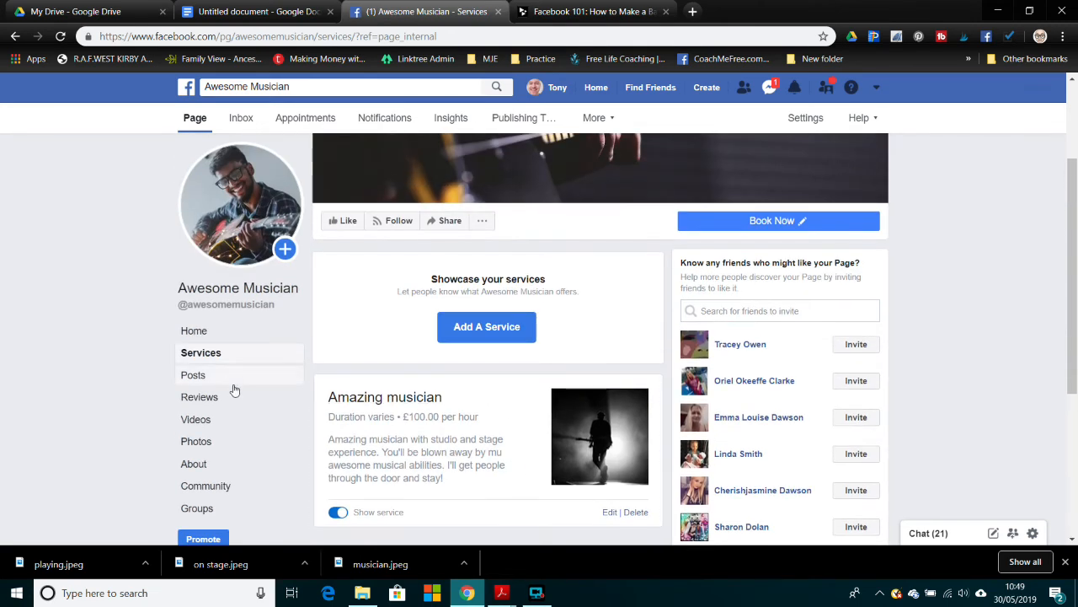
left_click(222, 385)
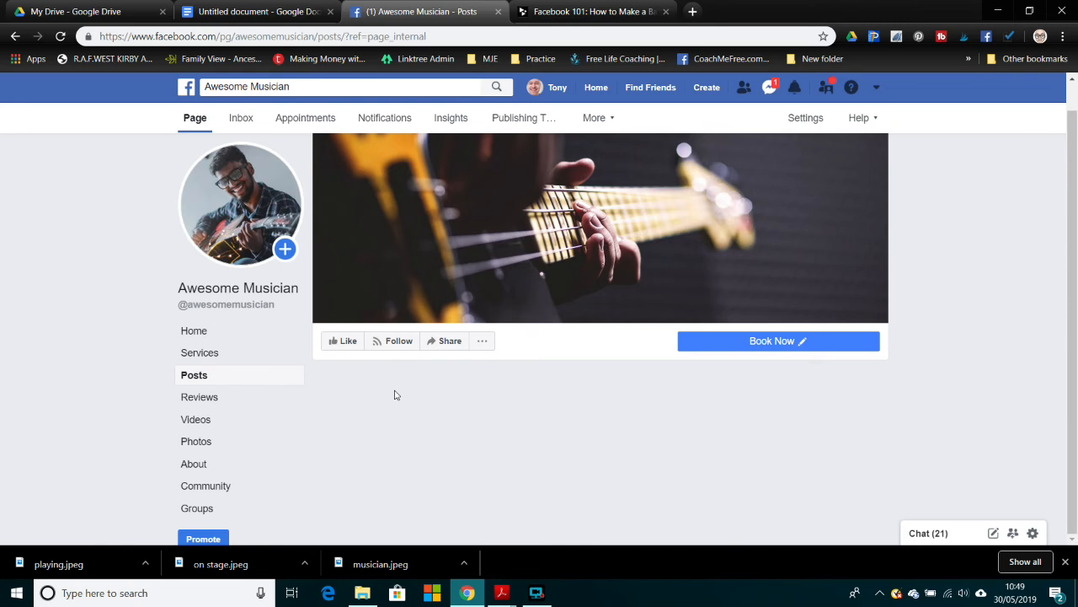
scroll(396, 395, "down", 5)
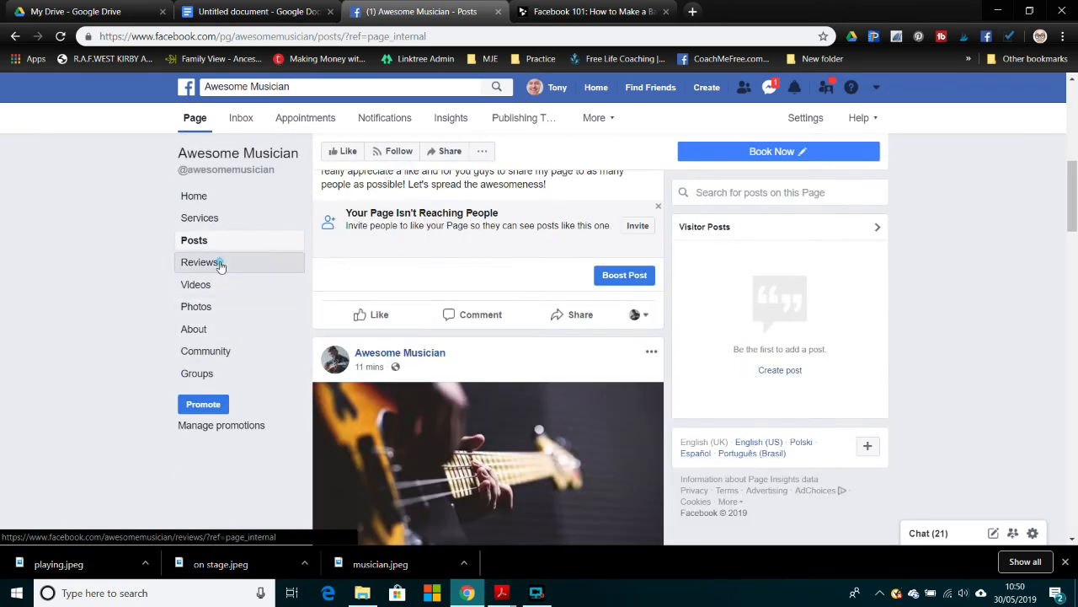
Examine the Page's Reviews section, including the ratings and feedback areas
left_click(218, 263)
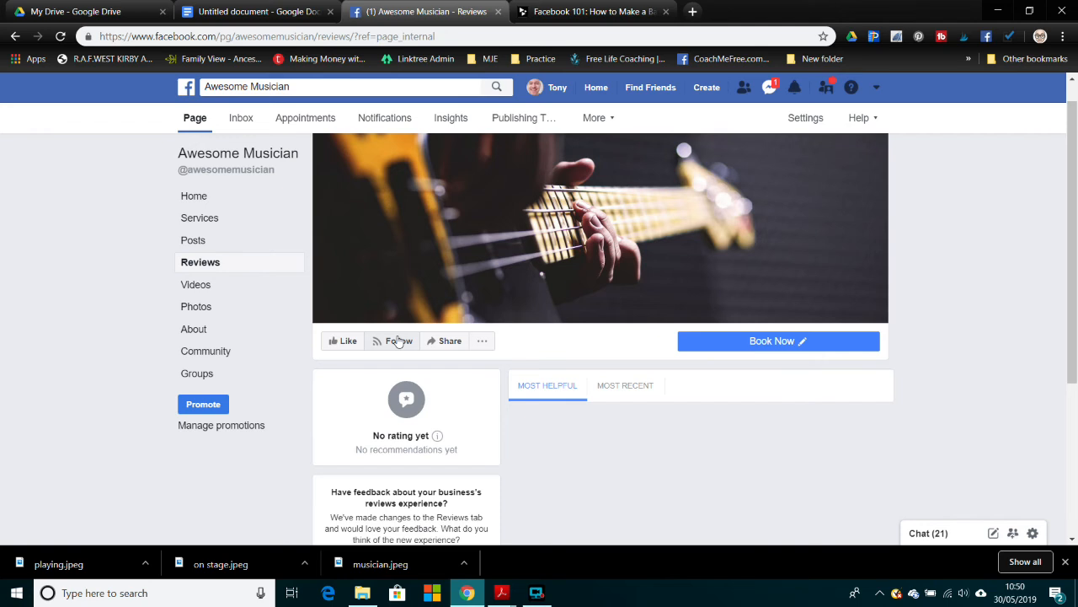
scroll(397, 335, "down", 1)
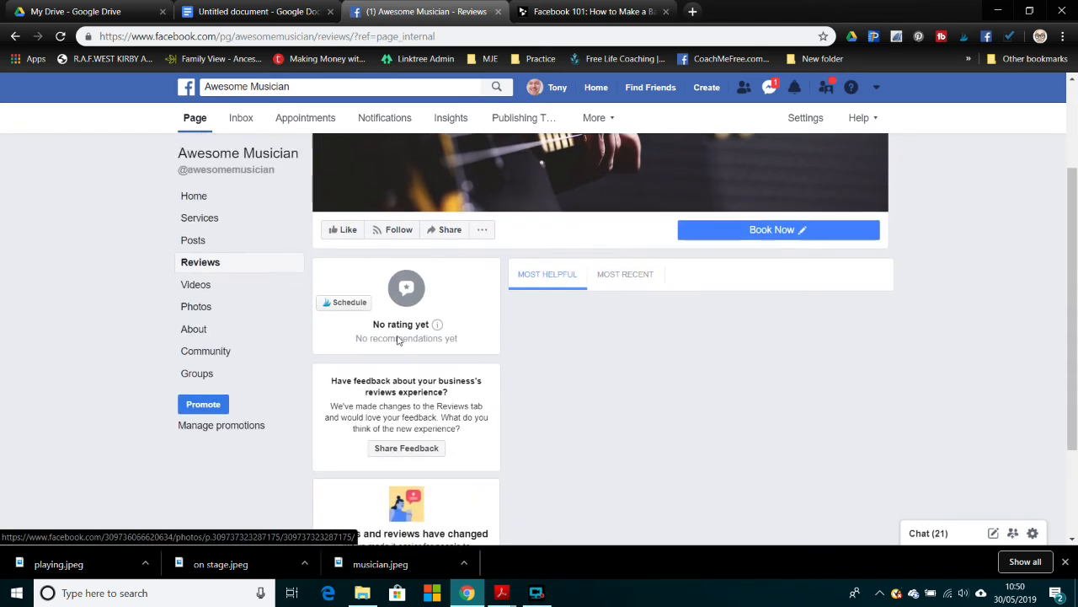
scroll(398, 336, "down", 2)
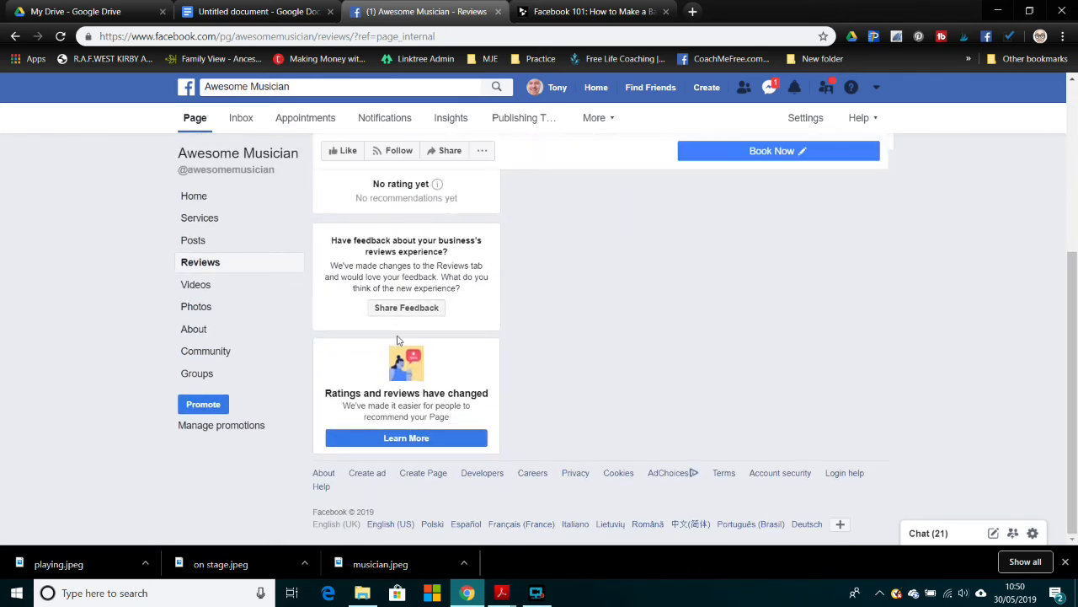
scroll(398, 340, "up", 3)
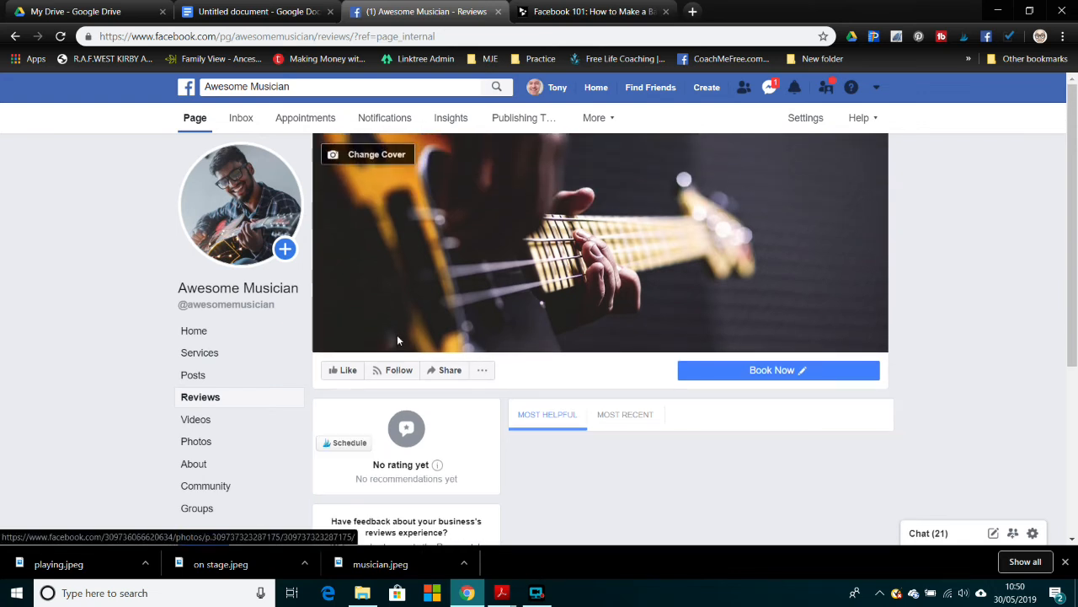
scroll(398, 339, "down", 3)
scroll(398, 336, "up", 2)
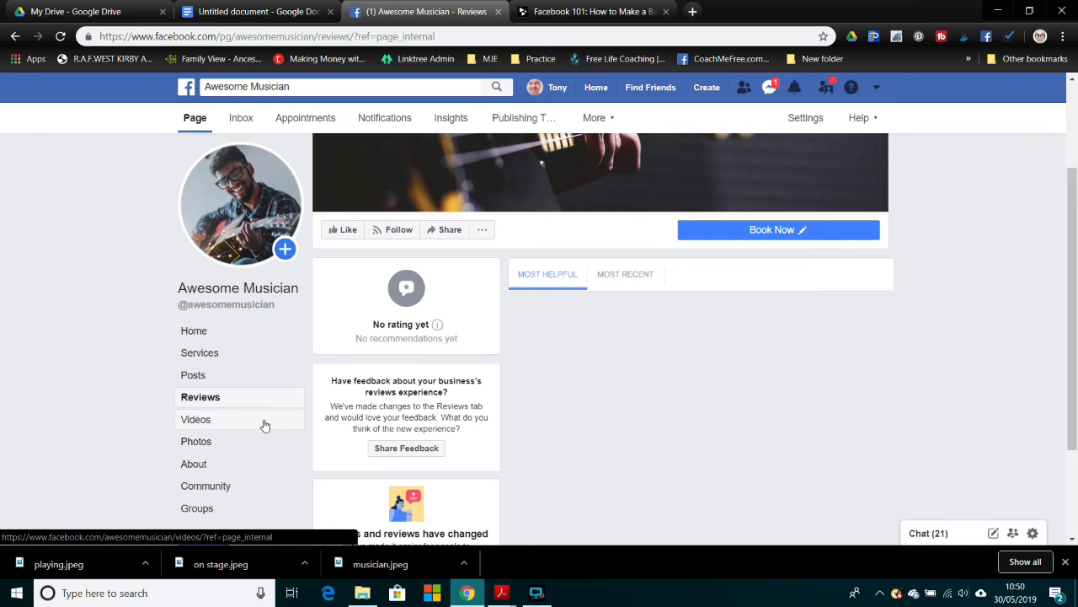
View the Page's Videos section, dismiss its tip, and look over the albums and photos in the Photos section
left_click(236, 422)
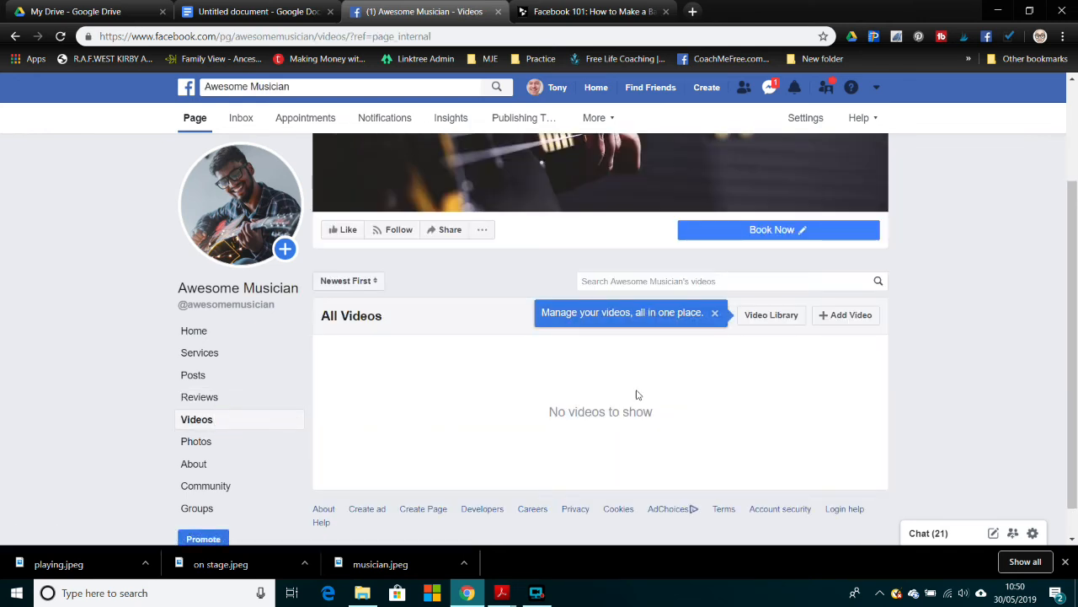
left_click(714, 312)
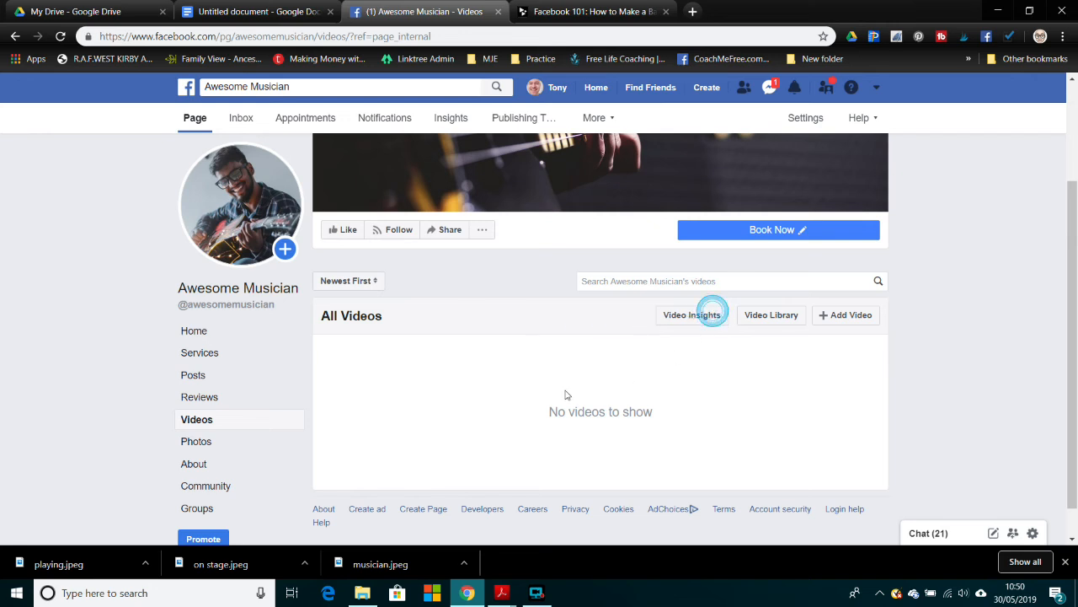
left_click(186, 445)
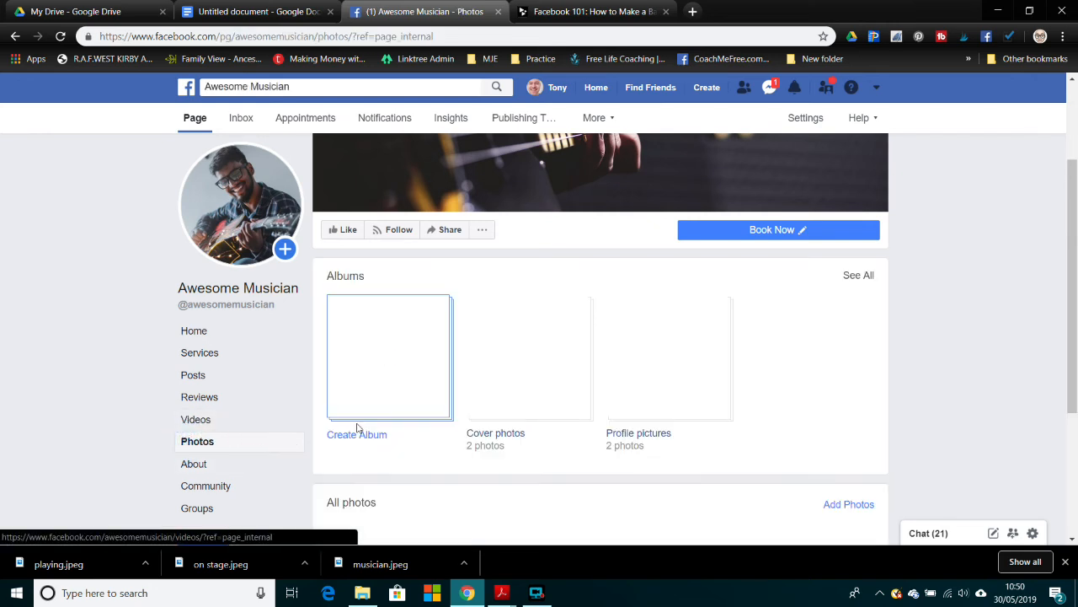
scroll(356, 428, "down", 1)
scroll(356, 428, "down", 2)
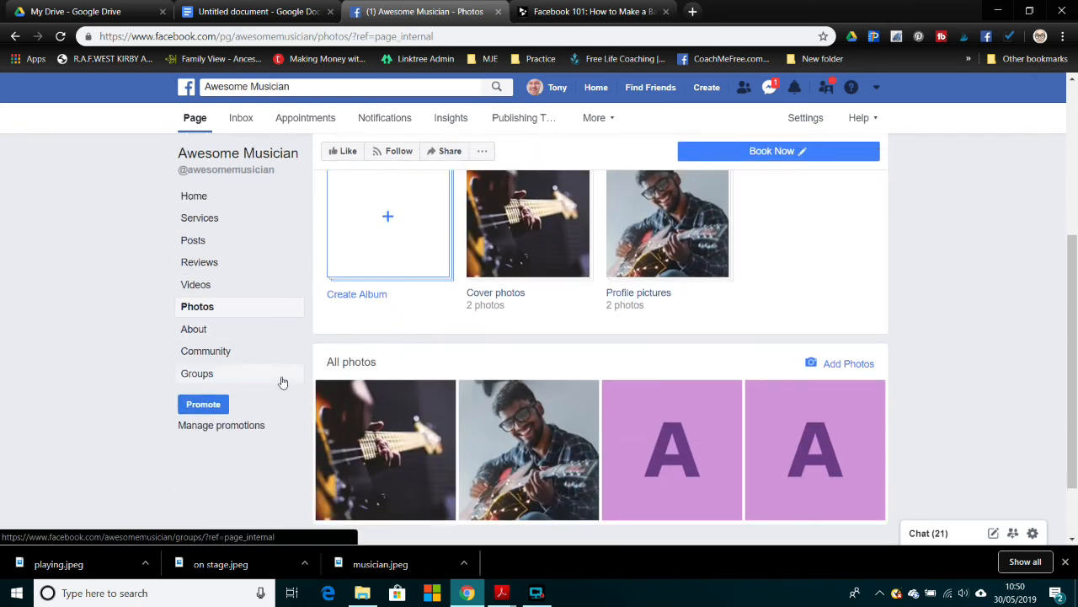
In the Page's About details, list Bob Dylan and Eric Clapton on separate lines as the artists also liked and save
left_click(226, 330)
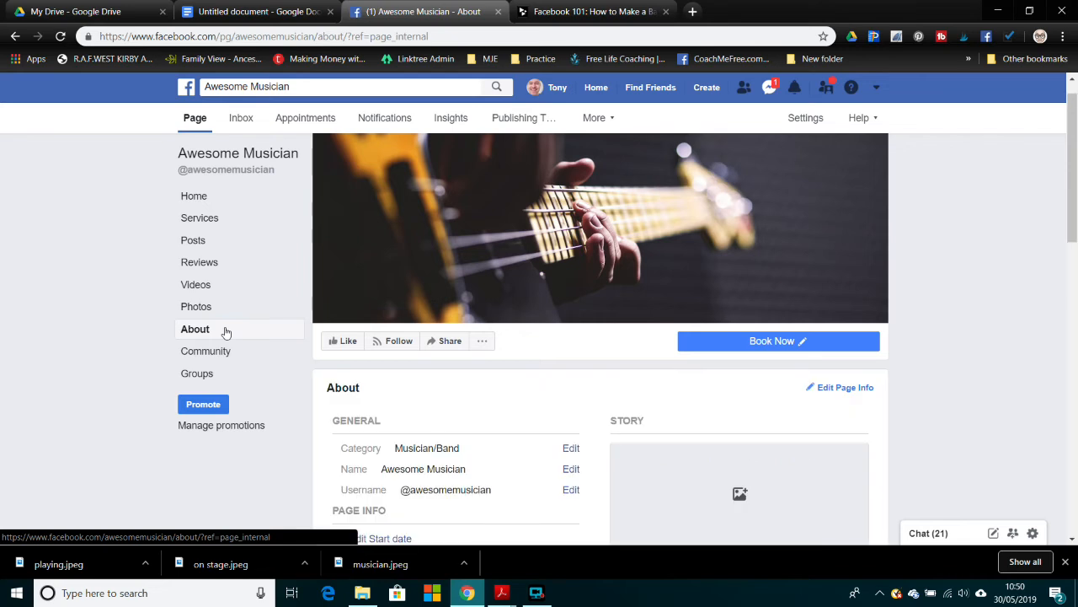
scroll(750, 397, "down", 2)
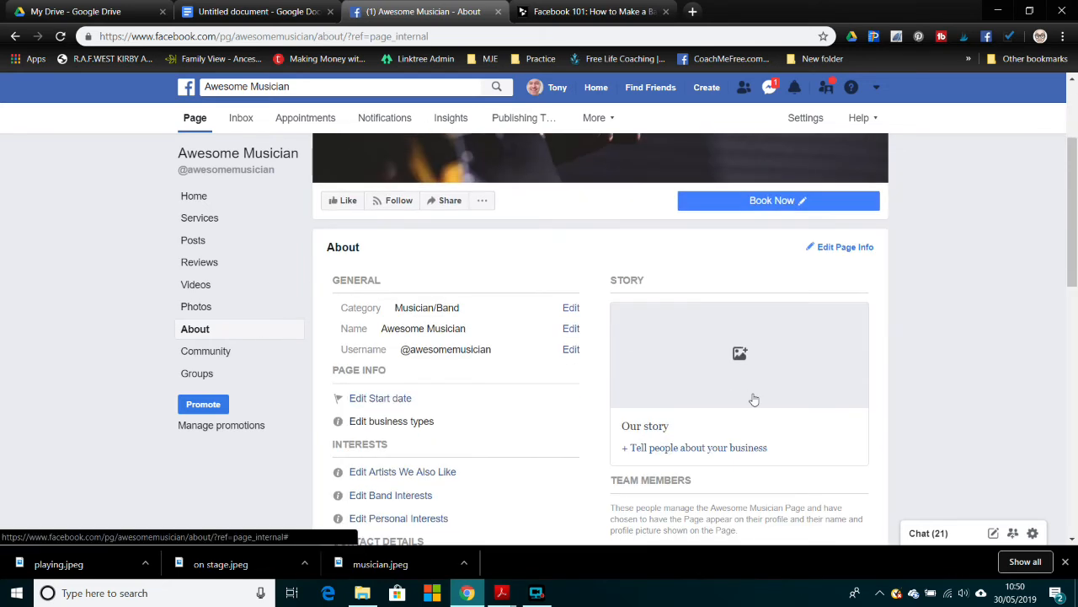
scroll(684, 396, "down", 1)
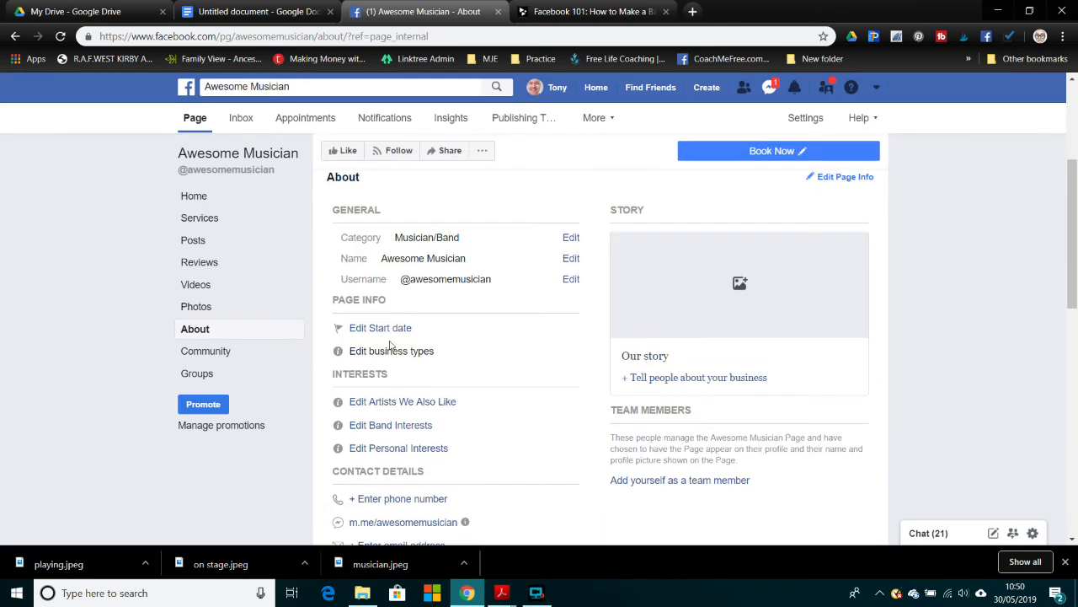
scroll(459, 408, "down", 1)
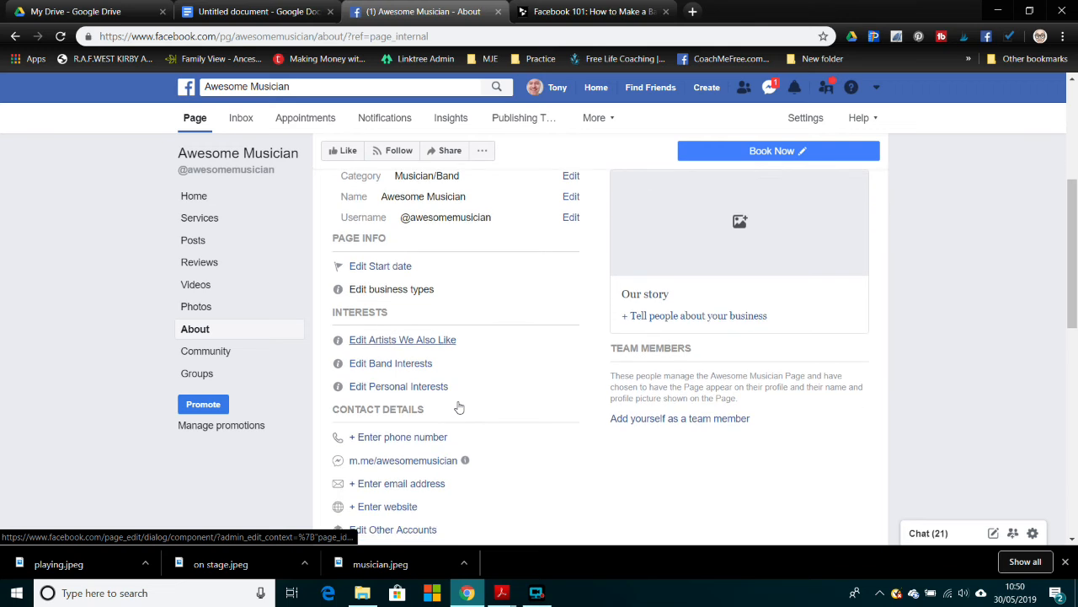
left_click(420, 334)
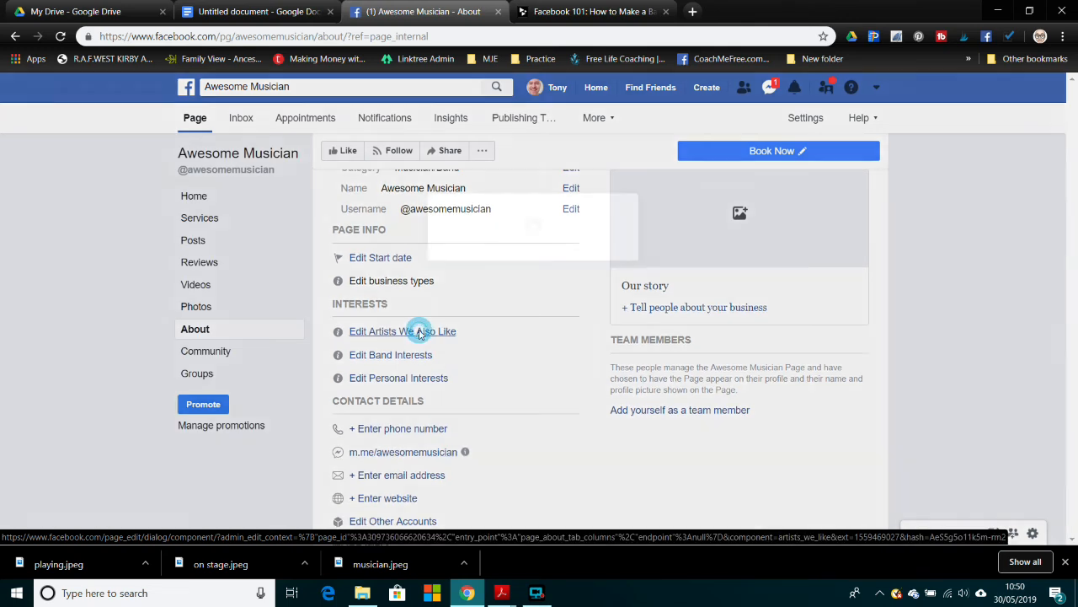
left_click(447, 251)
type("Bob Dylan")
key("Return")
type("Eric Clapton")
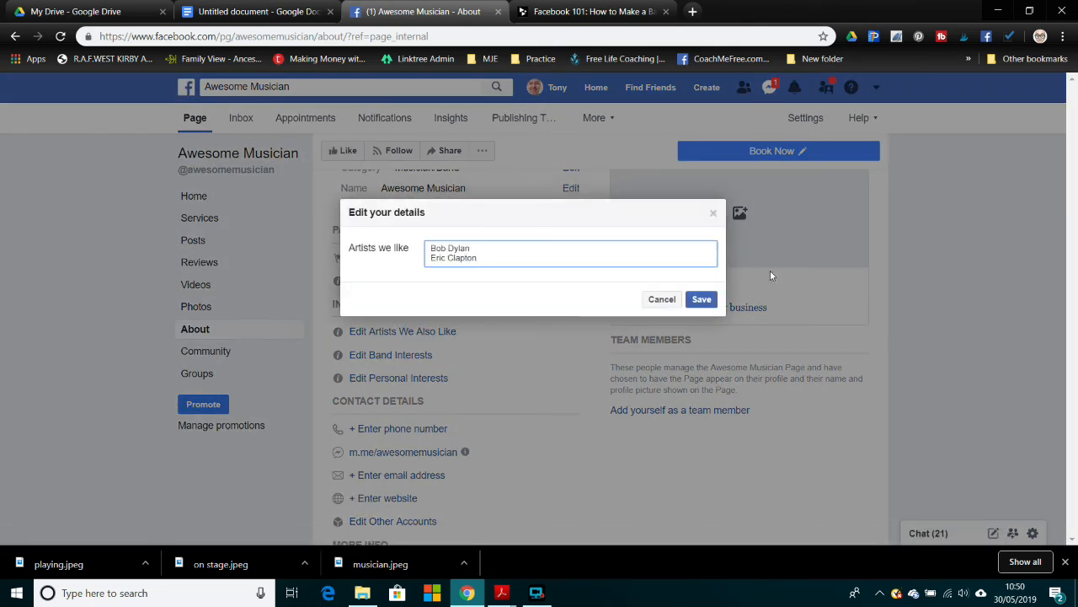
left_click(701, 300)
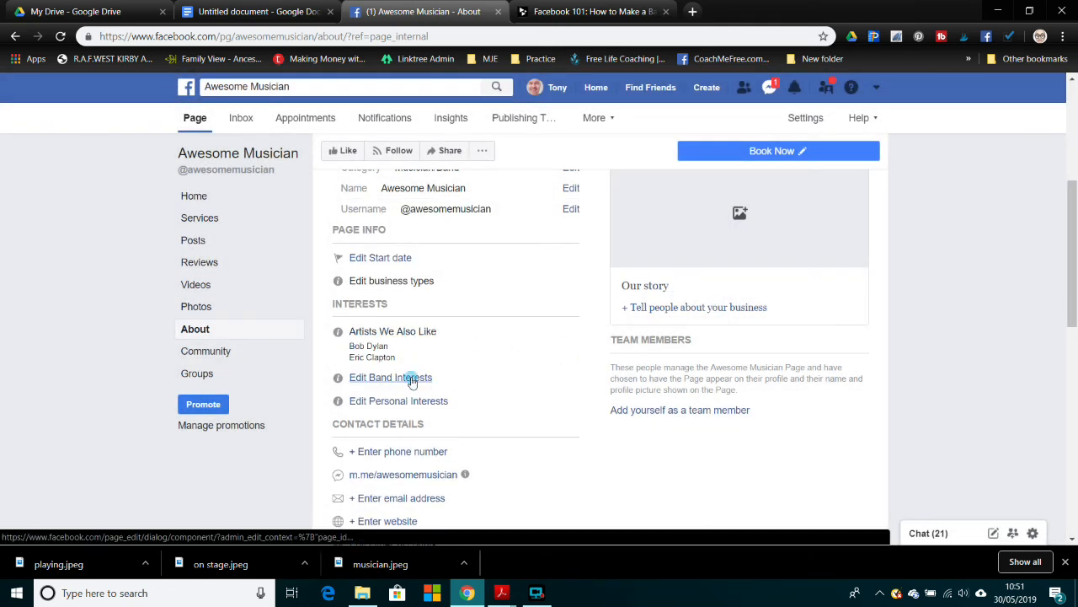
Set the Page's band interests to "Awesome guitar player" and save
left_click(412, 379)
left_click(489, 246)
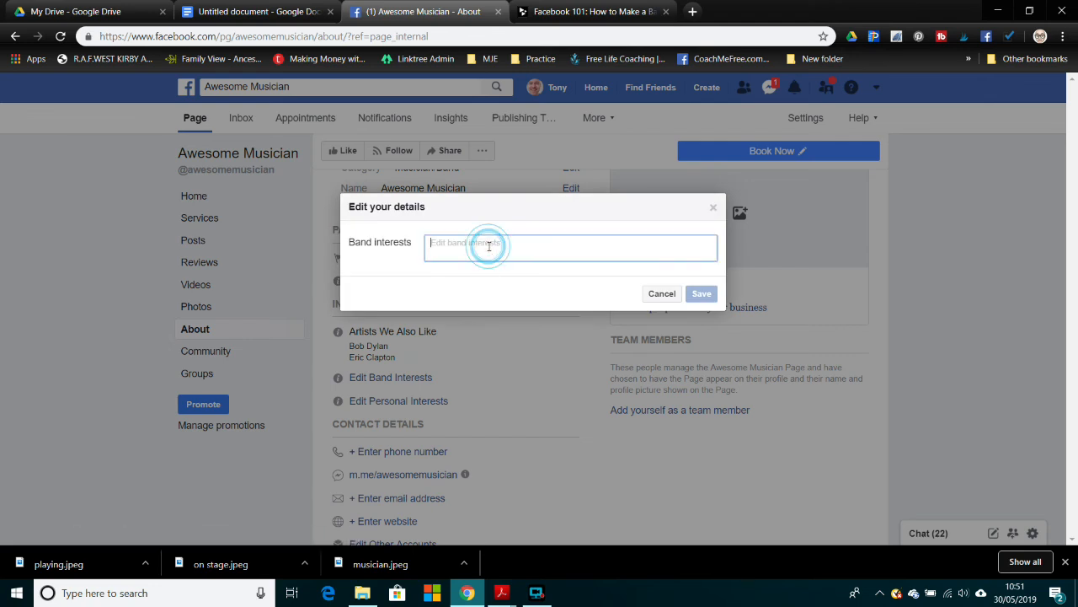
type("Awesome guitar player")
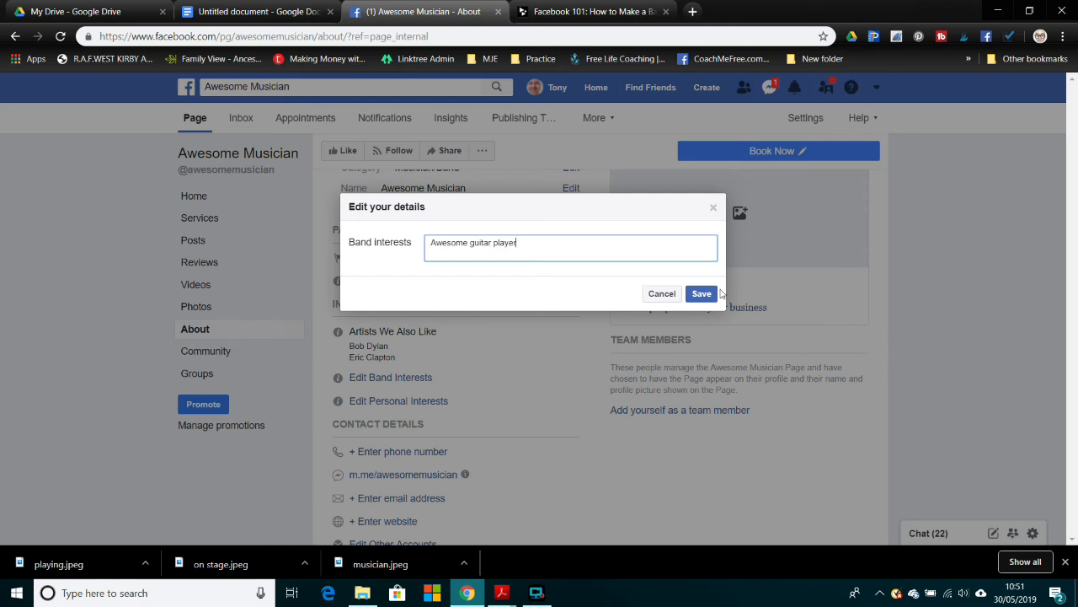
left_click(706, 293)
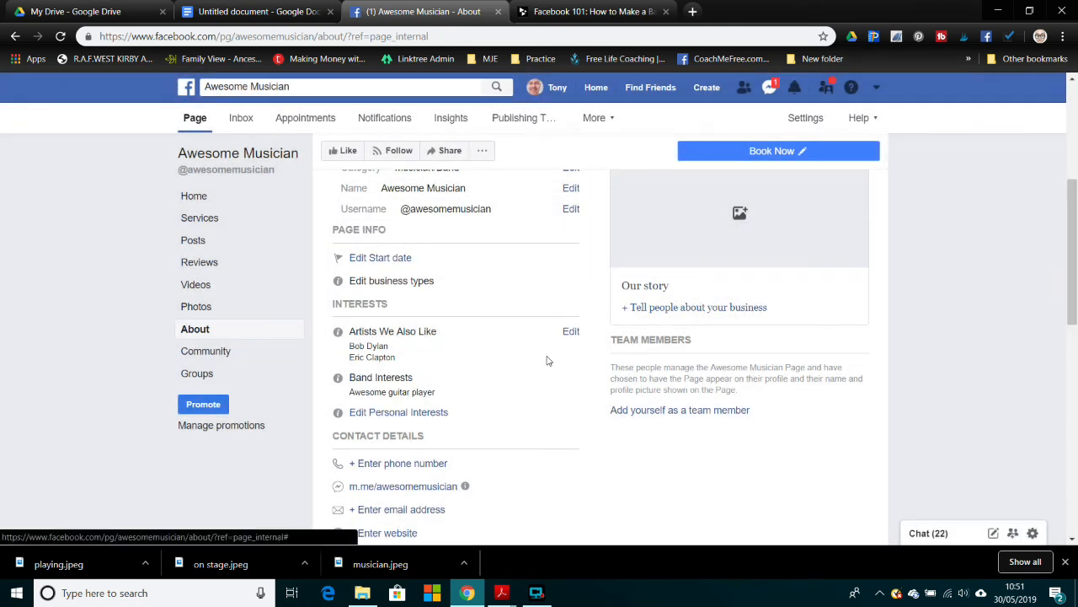
Start the Page's story with the existing guitar-neck cover photo as its image and the title "Awesome Musician"
scroll(475, 416, "up", 3)
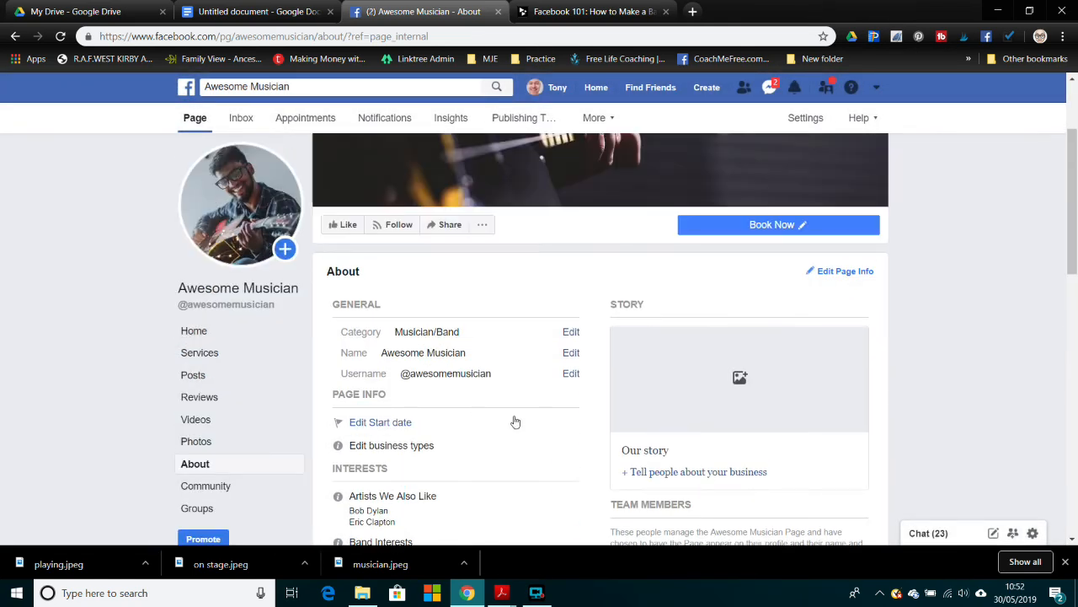
left_click(739, 380)
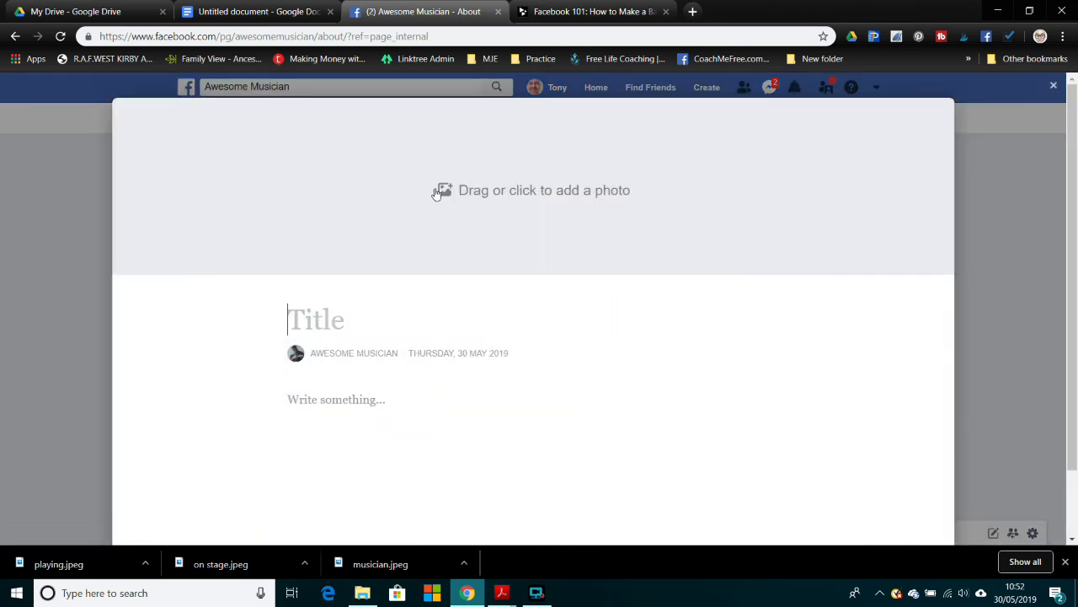
left_click(490, 194)
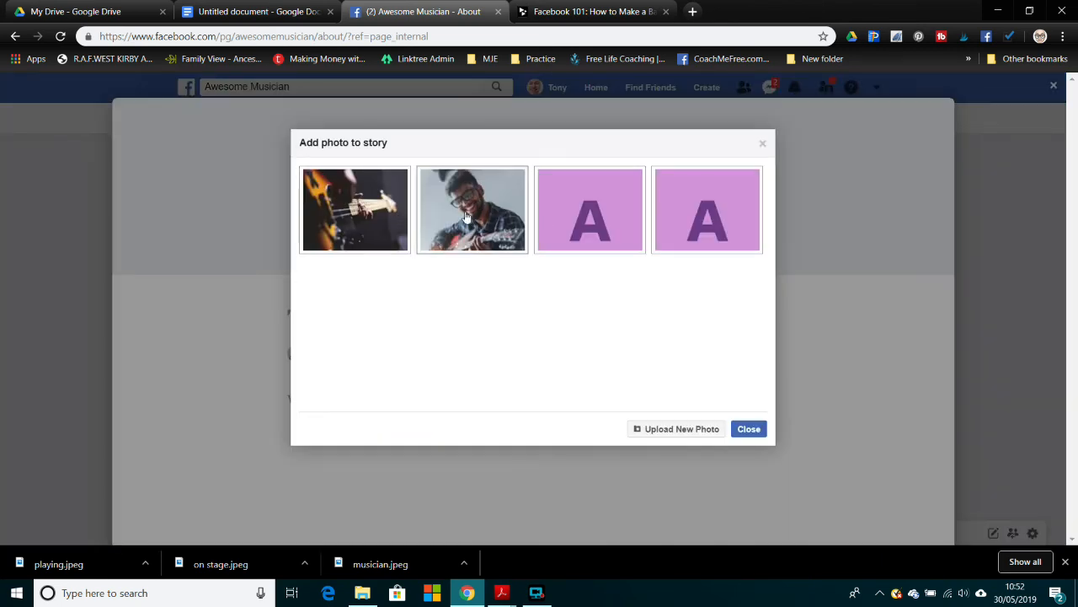
left_click(357, 211)
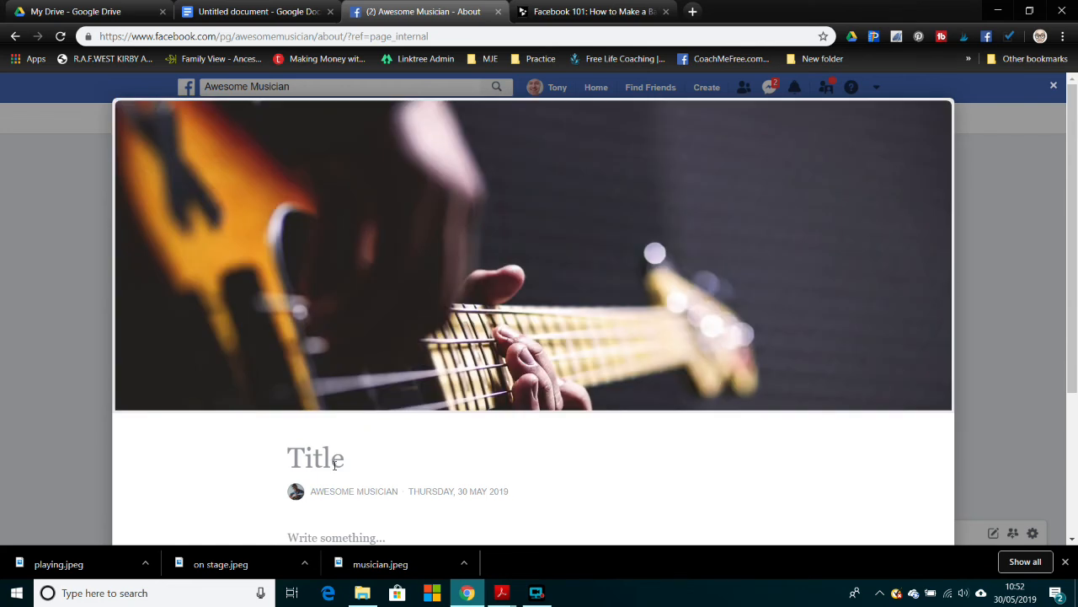
left_click(338, 457)
type("Awesome")
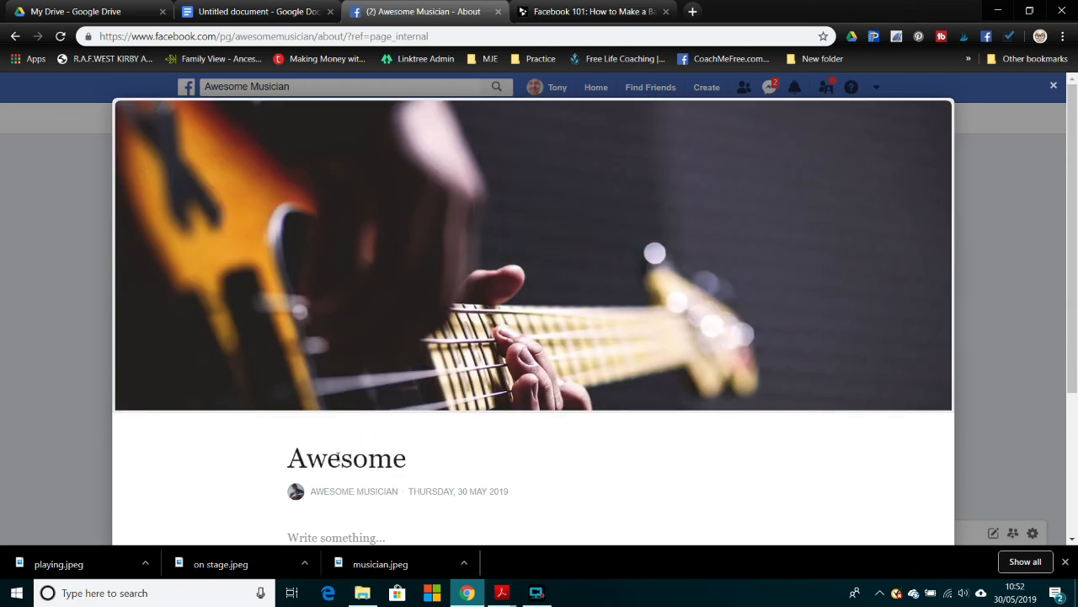
type(" Musician")
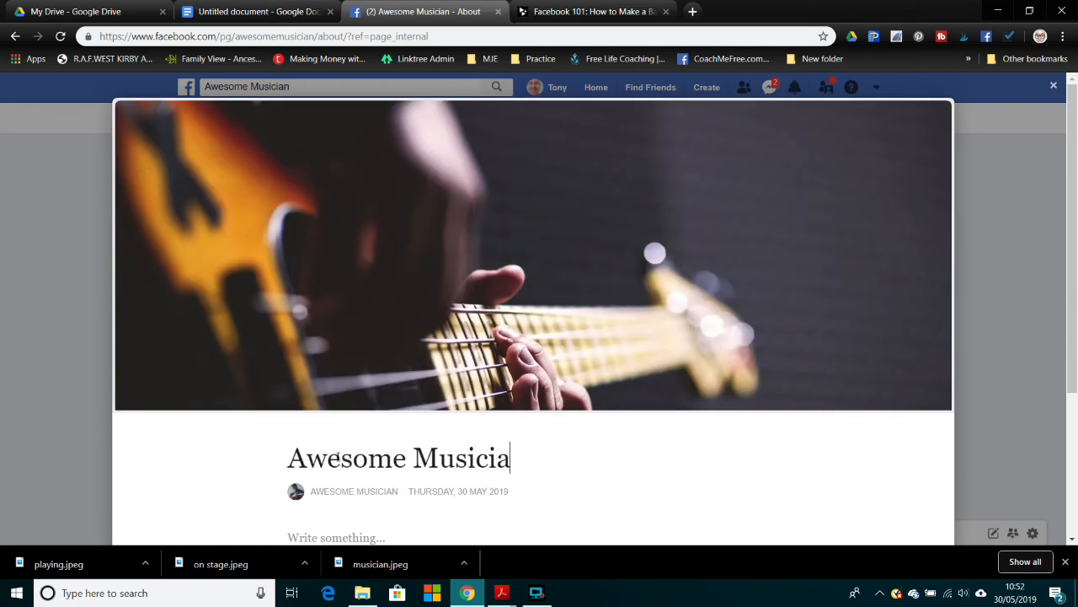
Write three story paragraphs: "Write about your style and genre of music.", "Your experience and professional achievements." and "Explain your passion for music"
scroll(336, 455, "down", 2)
left_click(314, 398)
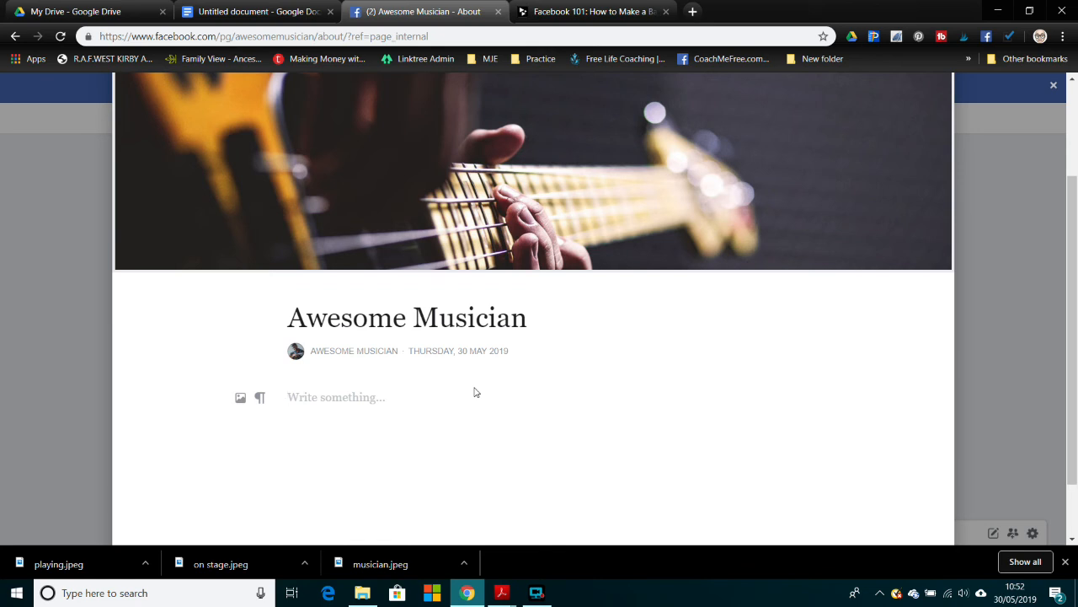
type("Write about your style and genre of music. Your experience and professional achievements. Explain your passion")
type("for music")
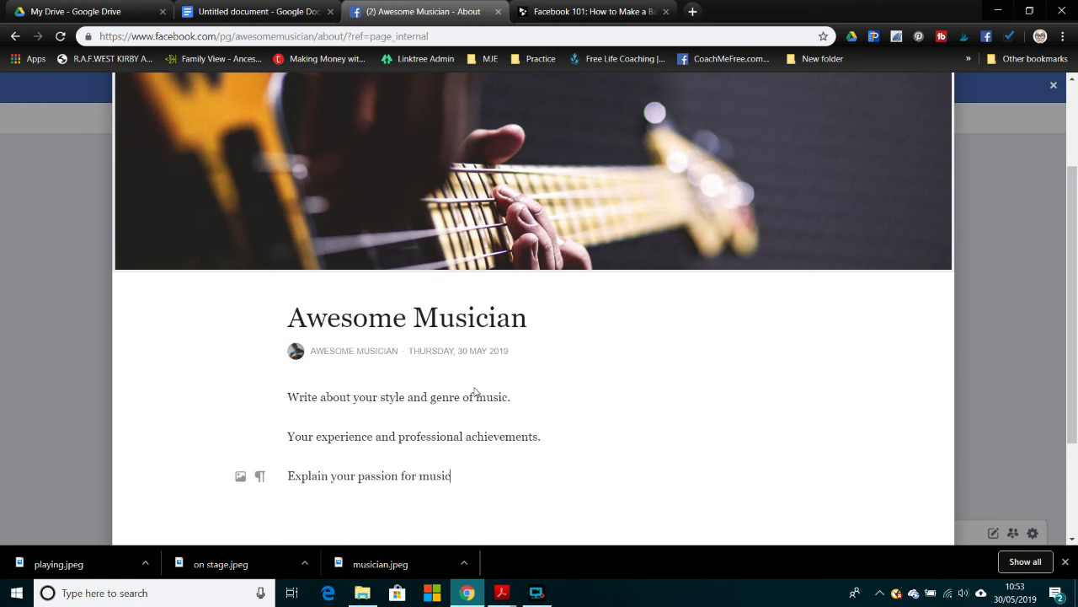
Extend the third story paragraph with "and include a personal story." and add a fourth paragraph, "Wrap up with a call to action"
type(" and tell as")
key("BackSpace")
key("BackSpace")
key("BackSpace")
type("include a personal stor")
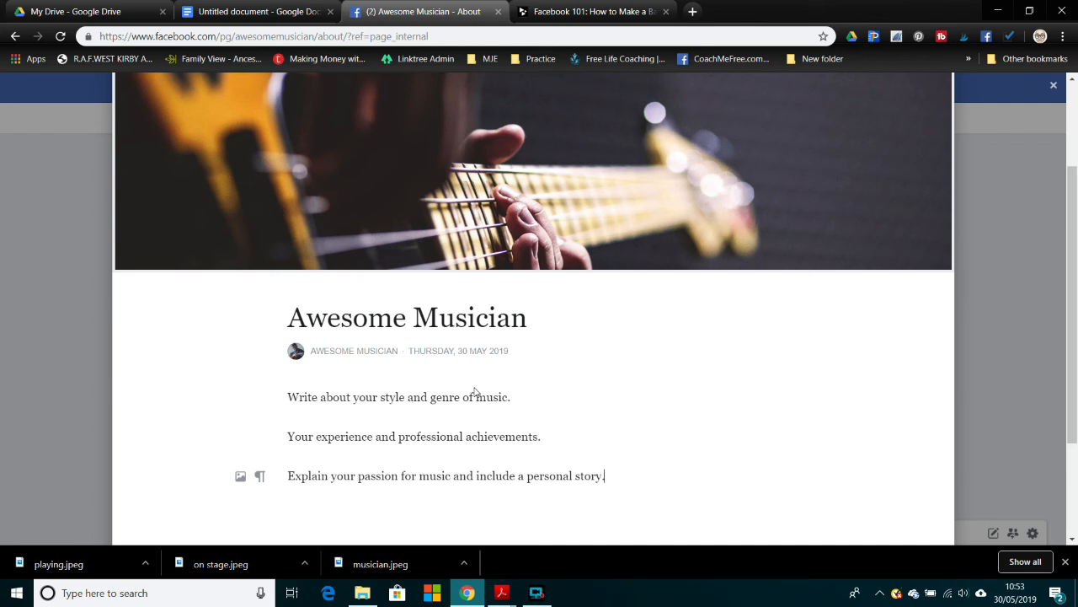
type("y.")
key("Return")
type("Wrap up with a cal")
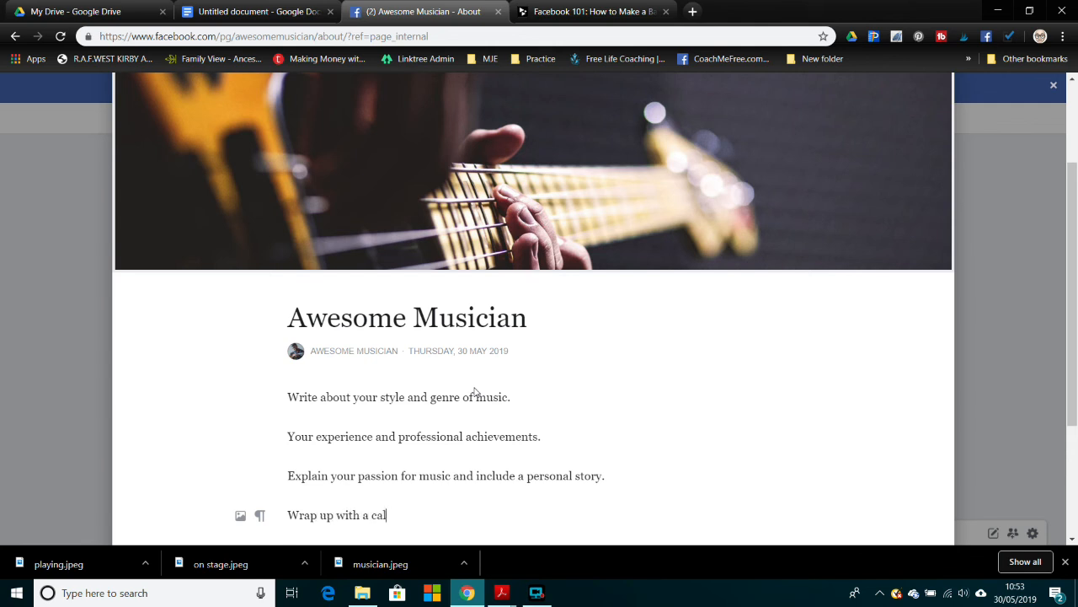
type("l to action")
scroll(476, 391, "down", 2)
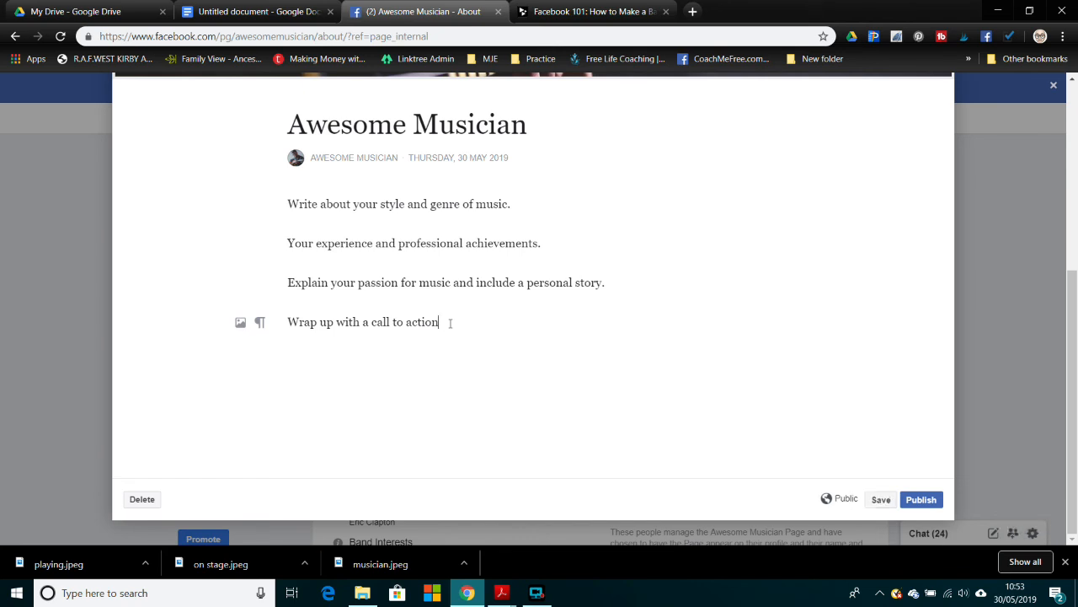
Extend the fourth story paragraph so it reads "Wrap up with a call to action, make a booking, watch a video etc"
key("BackSpace")
key("BackSpace")
key("BackSpace")
type("make a booking, watch a video etc")
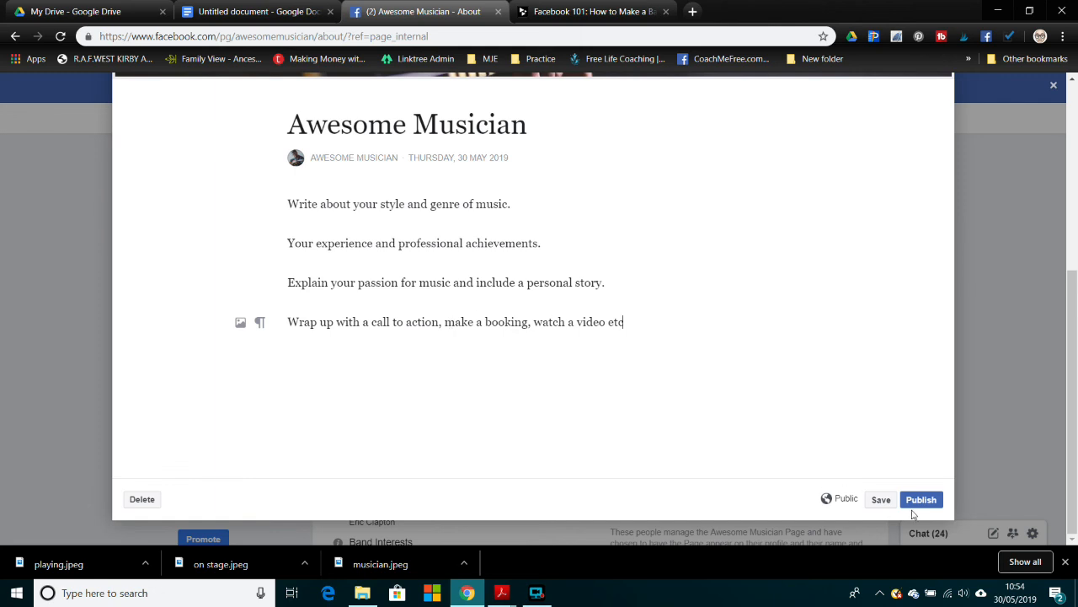
Check the story's audience setting and publish the story on the Page
left_click(845, 498)
left_click(826, 500)
left_click(866, 497)
left_click(840, 499)
left_click(925, 502)
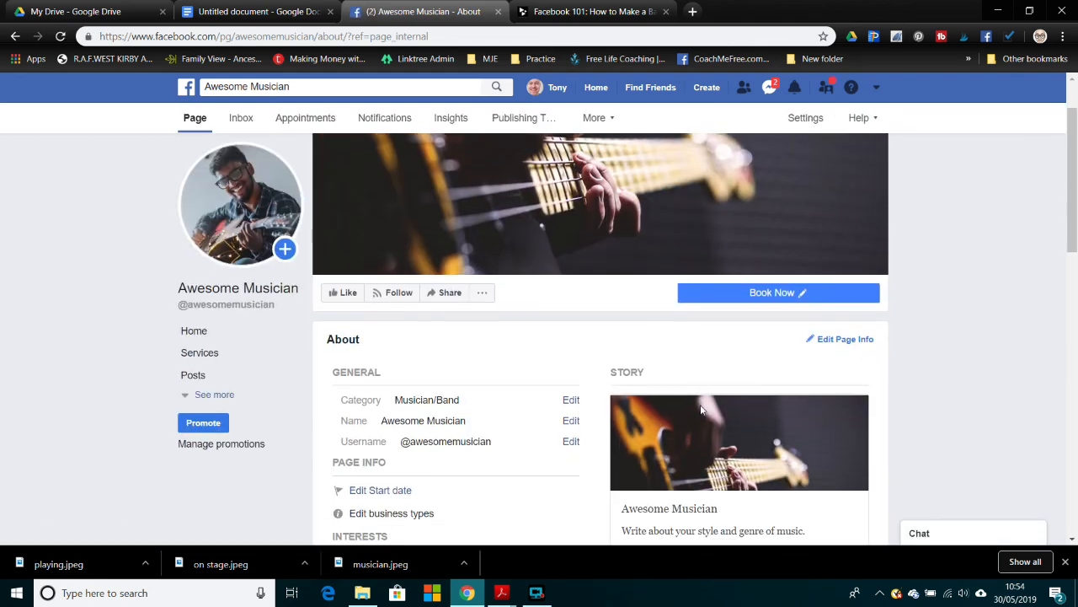
Review the published story and the remaining About details, including team members, contact details and more info
scroll(700, 409, "down", 3)
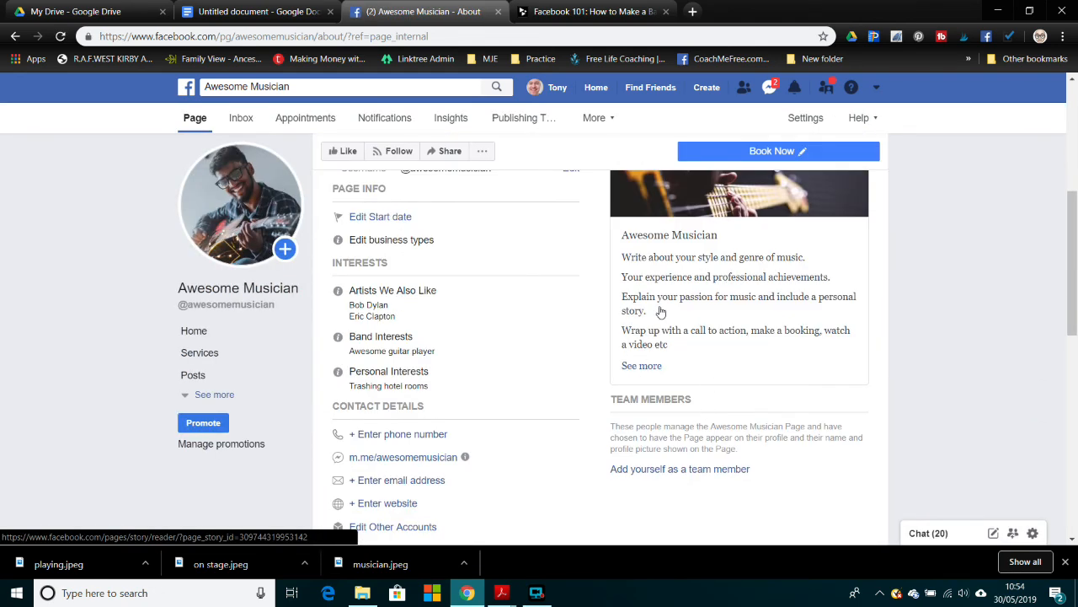
scroll(661, 312, "down", 2)
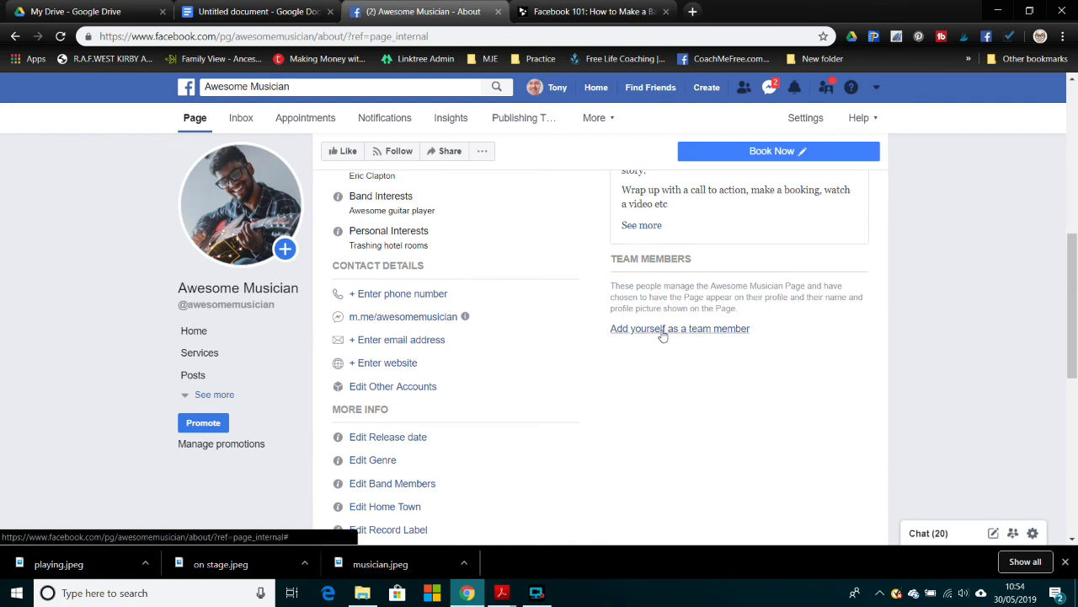
scroll(665, 332, "down", 2)
scroll(674, 363, "down", 5)
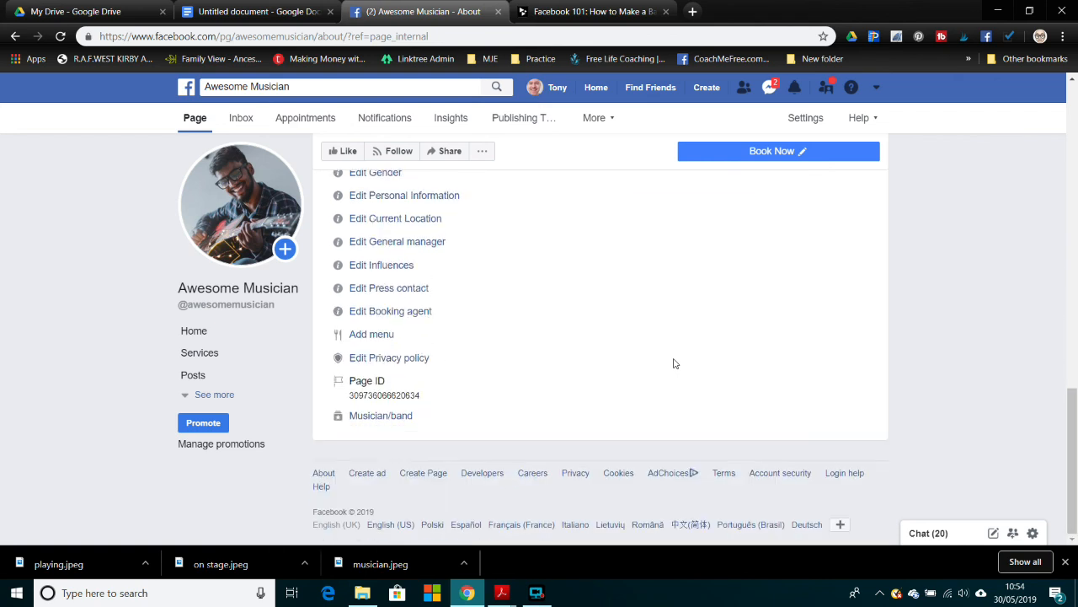
scroll(675, 361, "up", 8)
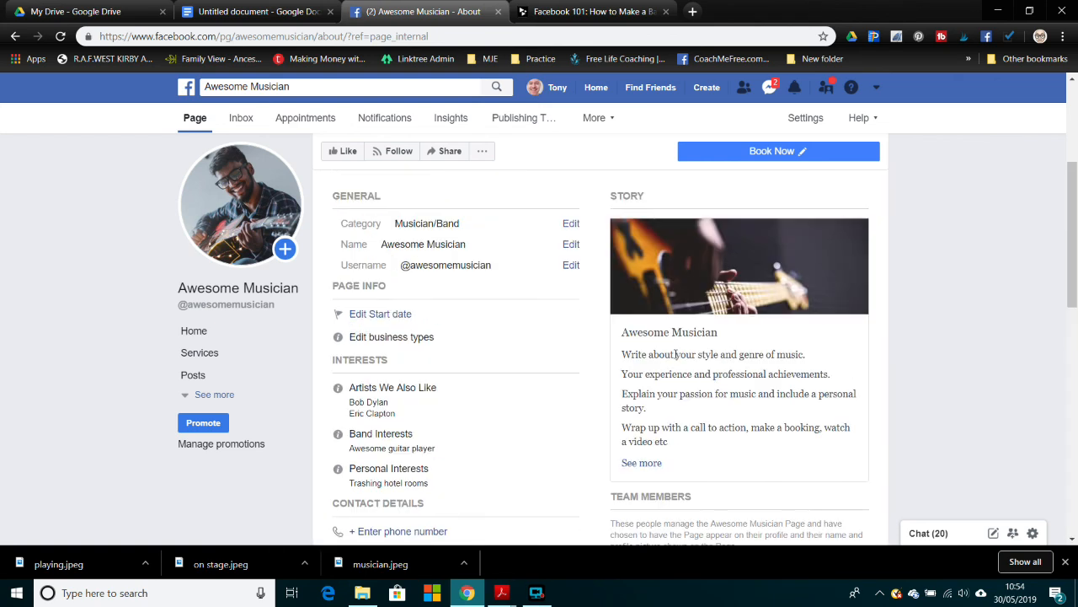
Expand the Page's list of sections and view the Community section
left_click(224, 390)
scroll(224, 392, "down", 1)
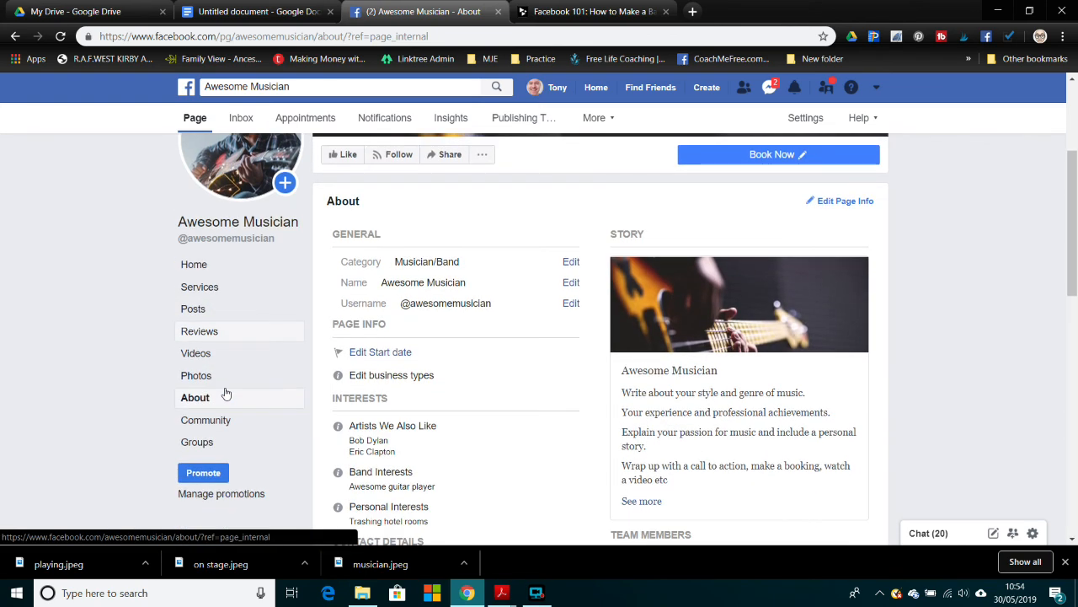
left_click(225, 424)
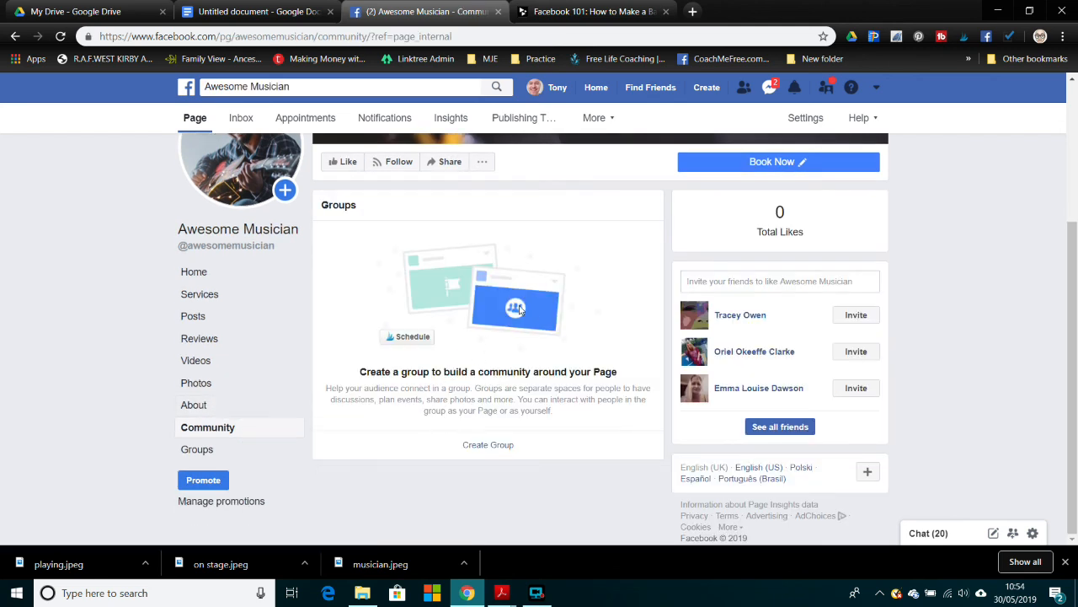
Open the Page's promotion management and look over the advertising summary and the post suggested for boosting
left_click(231, 502)
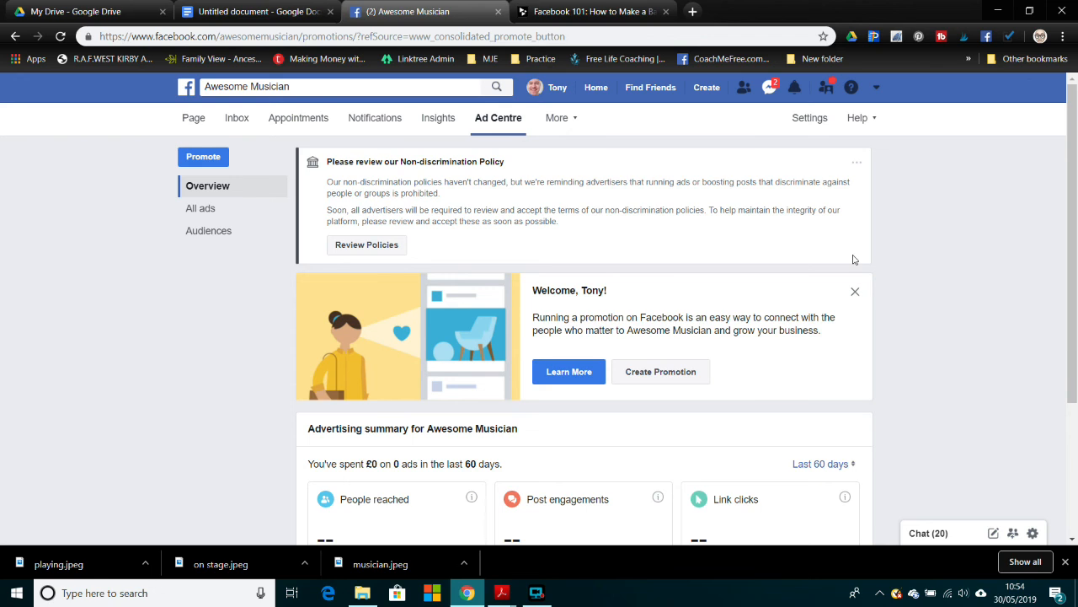
scroll(556, 392, "down", 2)
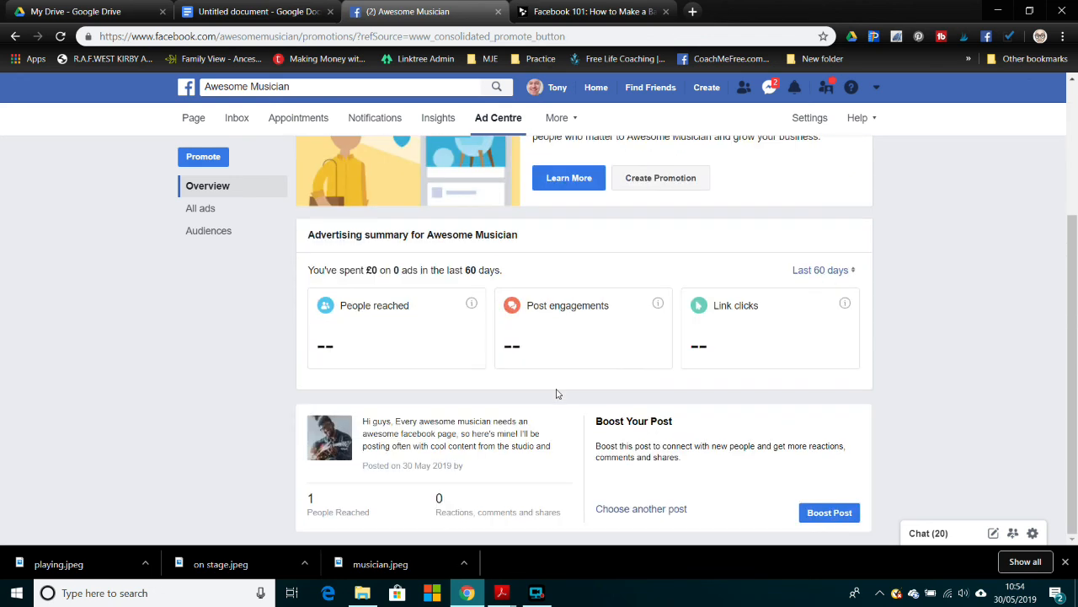
scroll(554, 385, "up", 2)
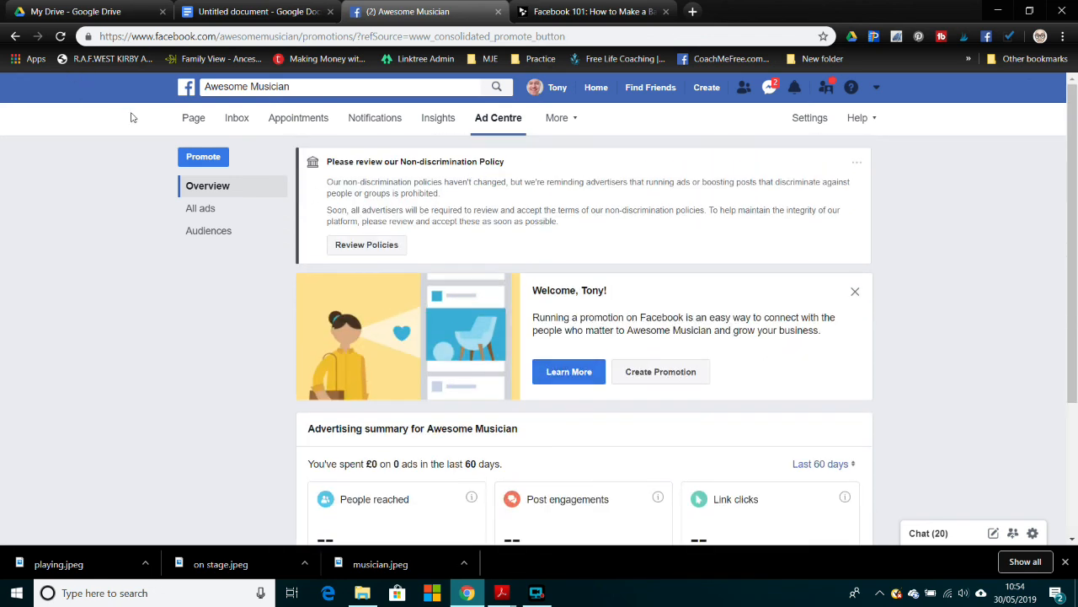
left_click(552, 118)
left_click(552, 118)
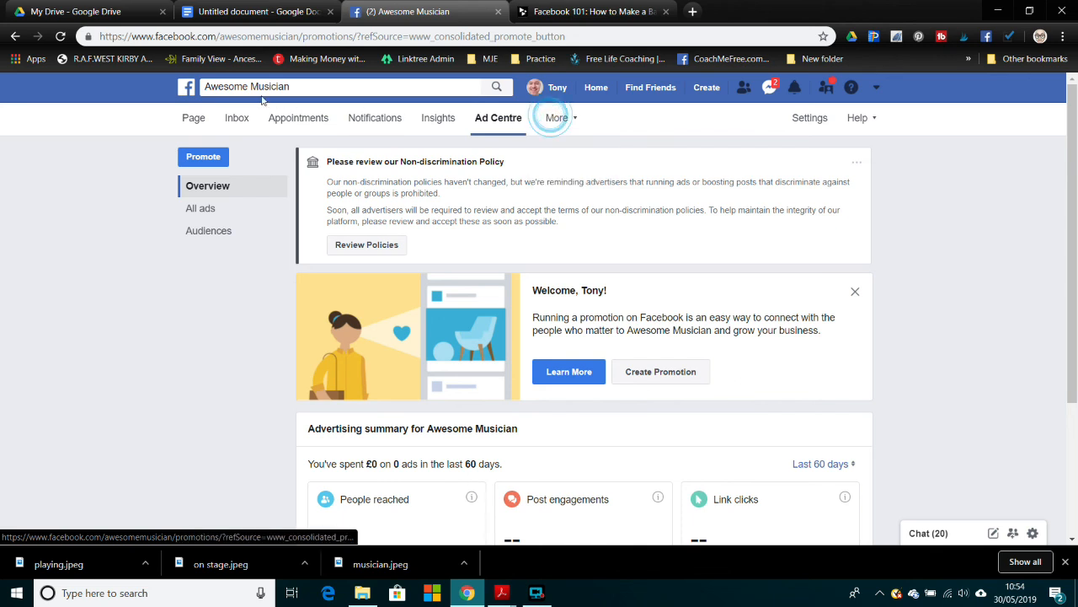
Return to the Page's home view and review its appointments, appointment availability, scheduled post and published posts
left_click(183, 122)
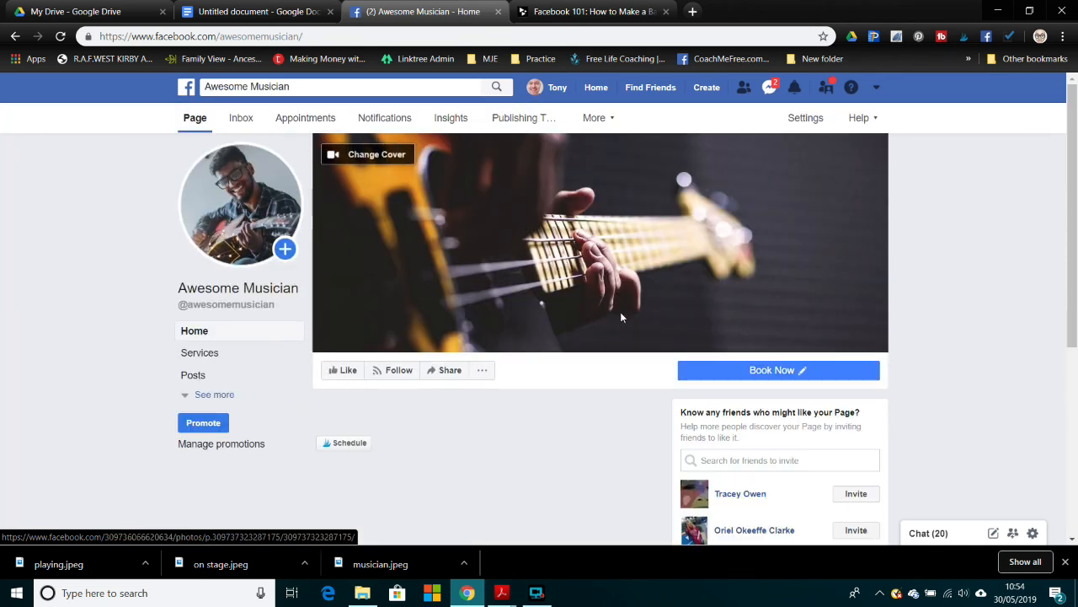
scroll(620, 317, "down", 3)
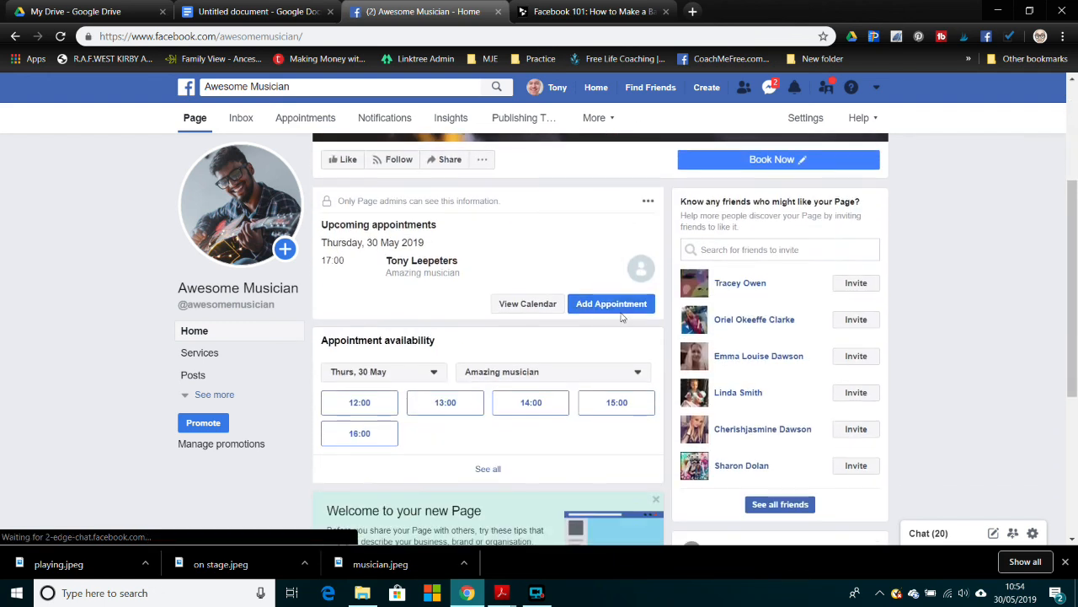
scroll(622, 317, "down", 4)
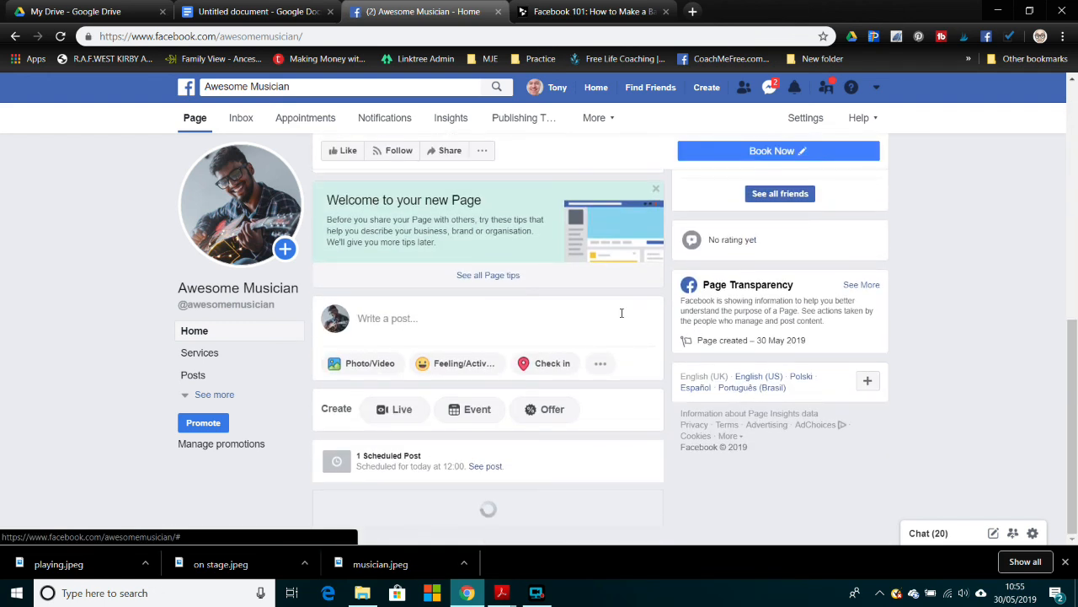
scroll(622, 314, "down", 5)
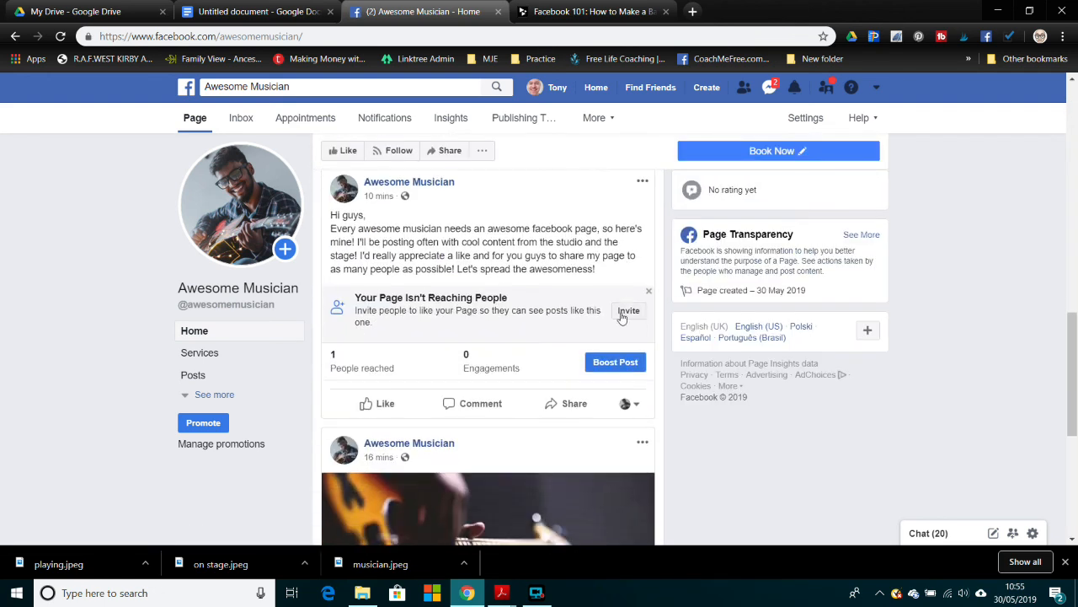
scroll(621, 317, "down", 5)
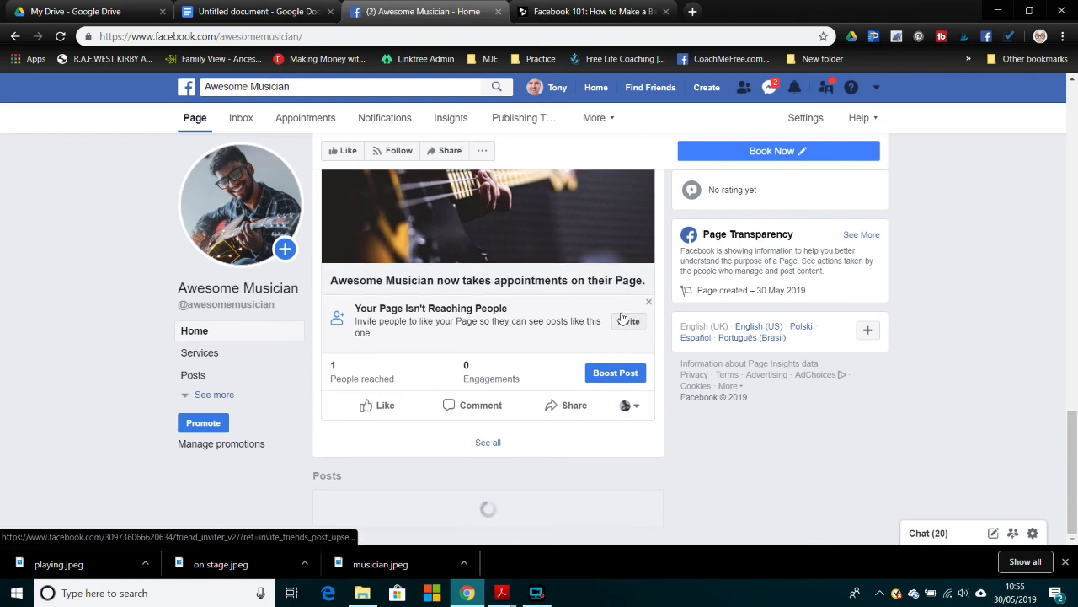
scroll(622, 317, "up", 2)
scroll(622, 317, "down", 1)
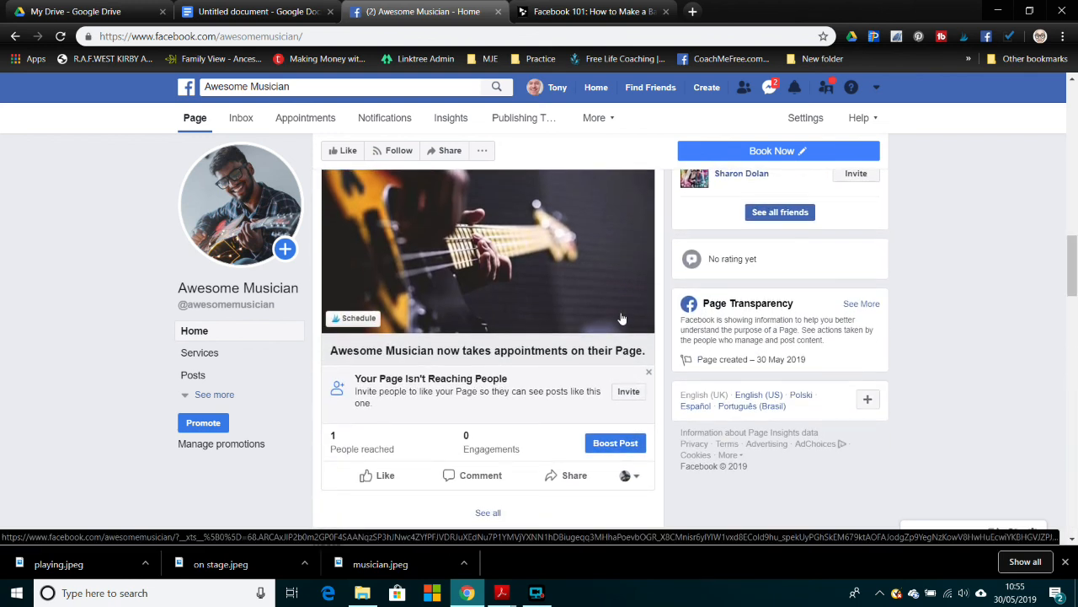
scroll(622, 317, "up", 1)
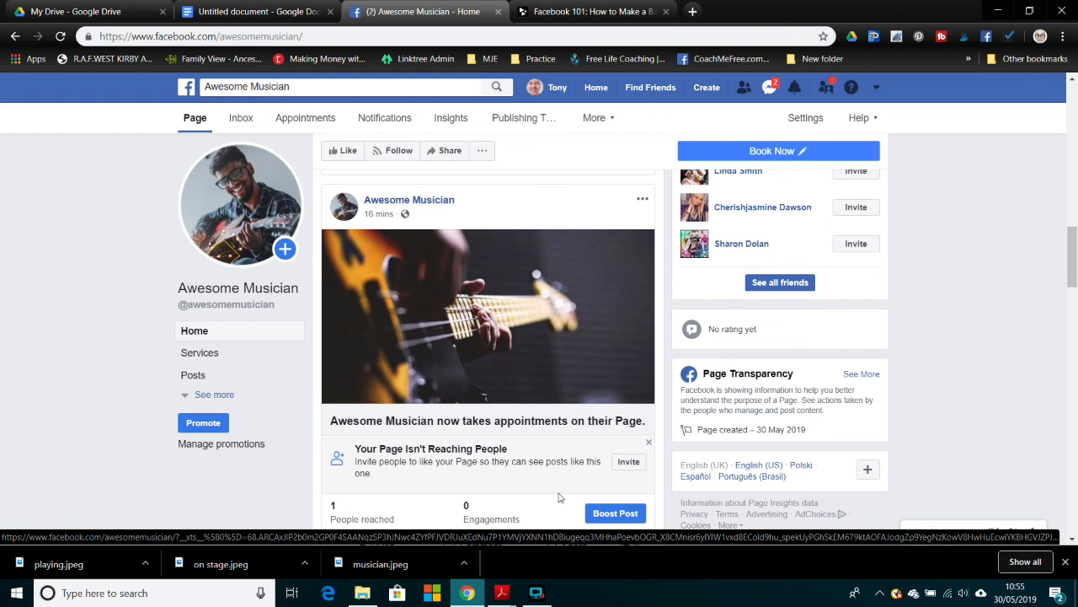
left_click(536, 593)
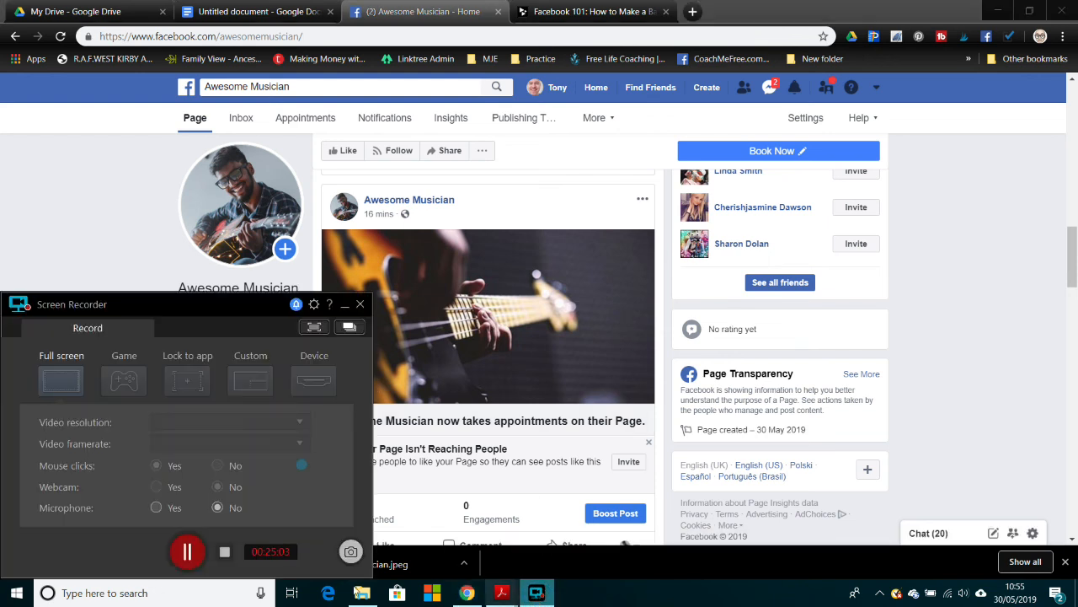